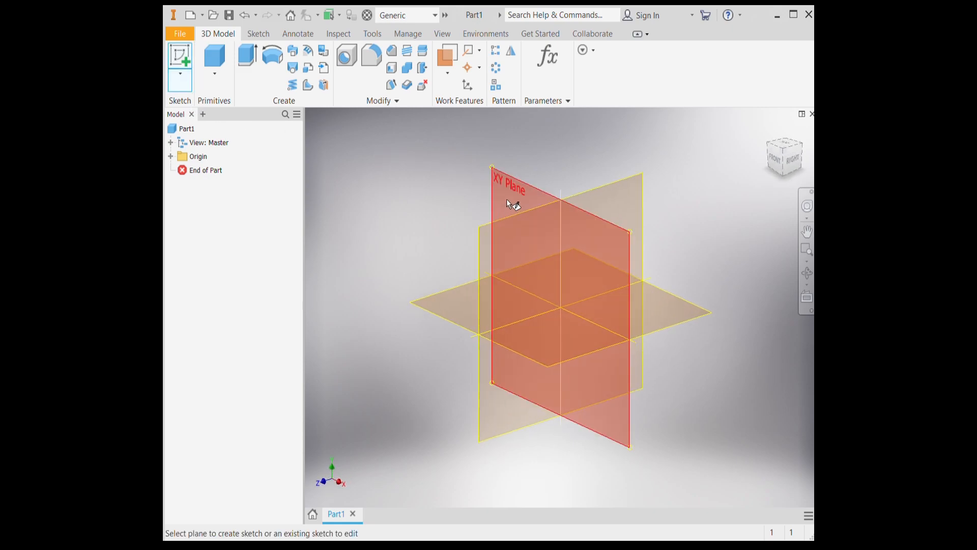
# Start a sketch on the XY plane and draw a horizontal line about 12 mm long across the origin
pyautogui.click(506, 193)
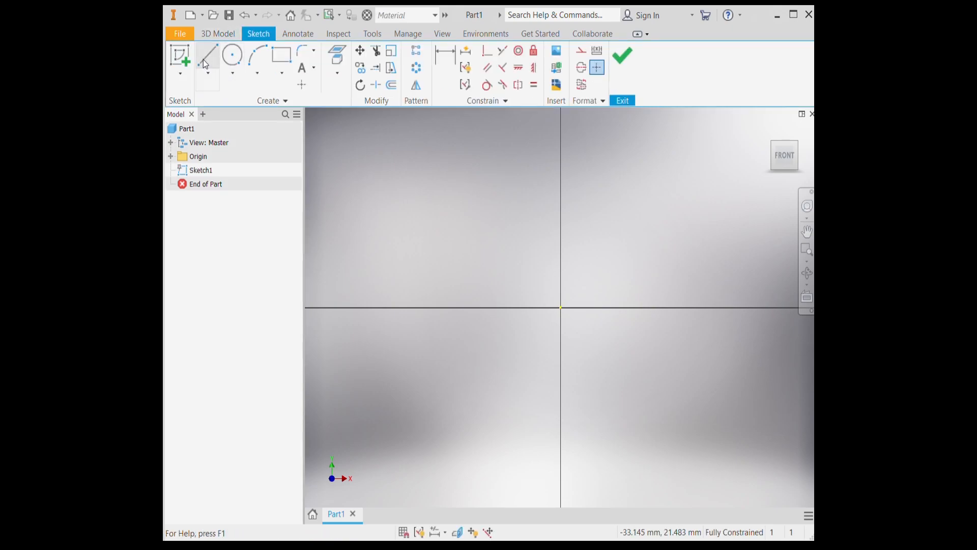
pyautogui.click(205, 64)
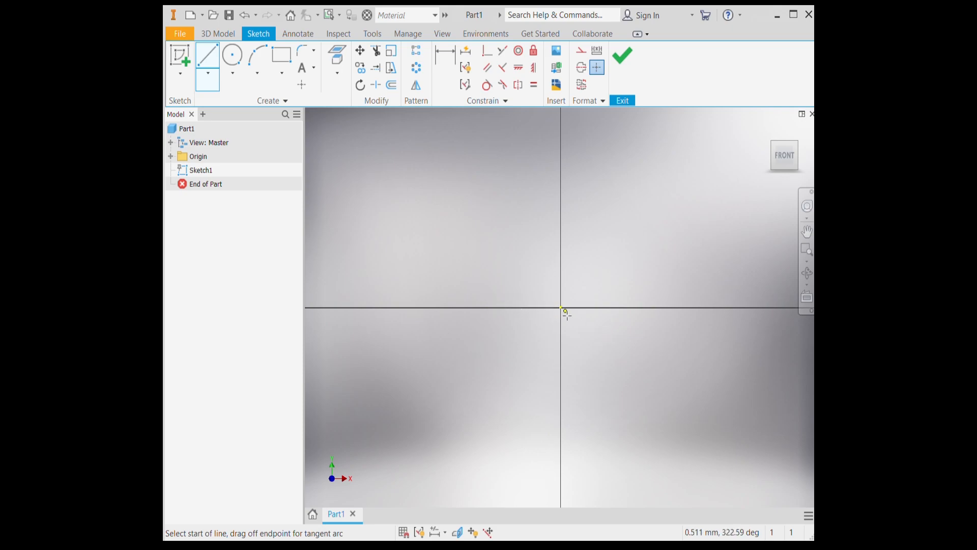
pyautogui.click(500, 308)
pyautogui.click(631, 308)
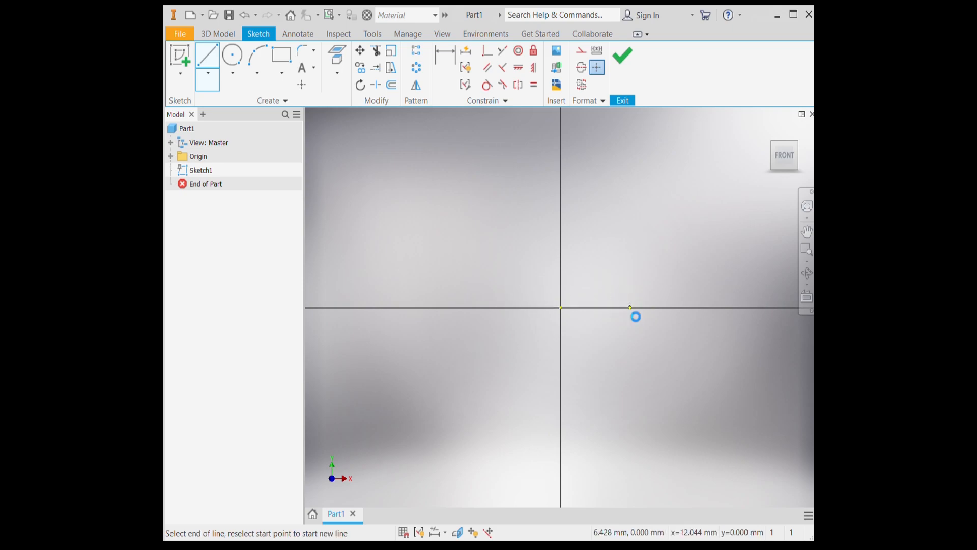
# Dimension the horizontal line's length and set it to 85 mm
pyautogui.click(445, 66)
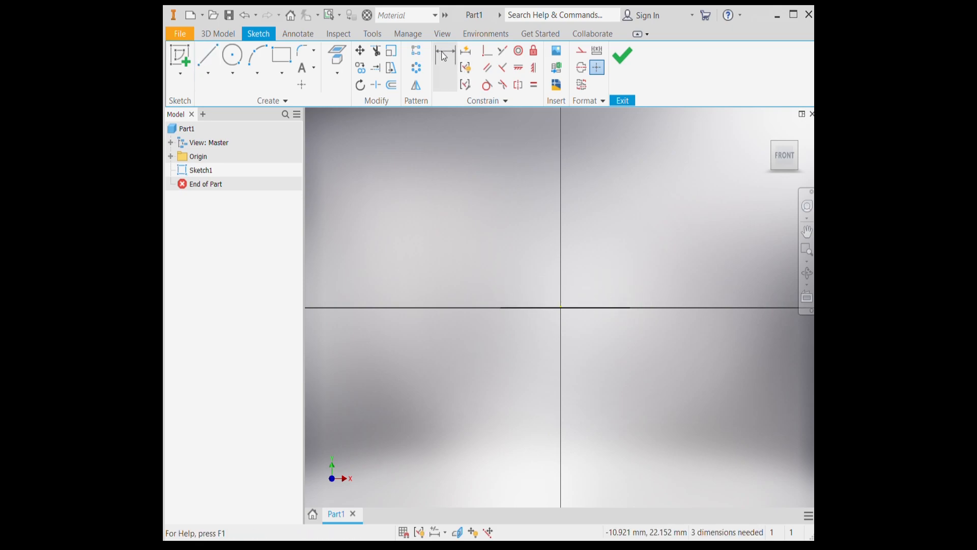
pyautogui.click(591, 312)
pyautogui.click(590, 325)
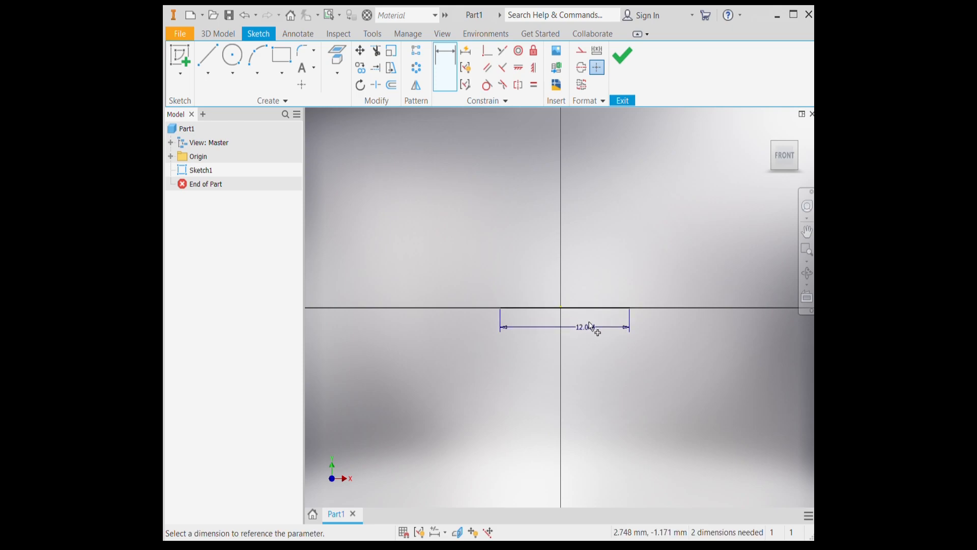
pyautogui.write('85')
pyautogui.press('Return')
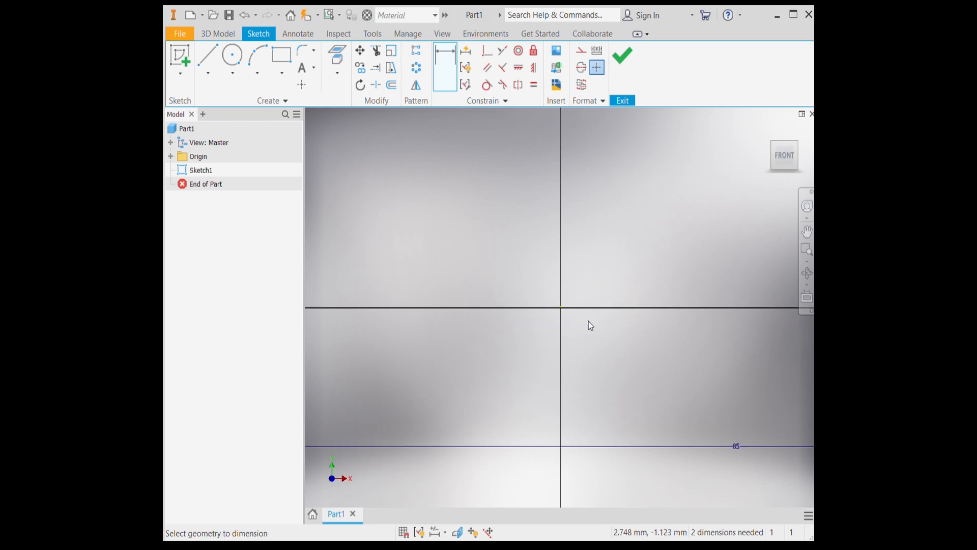
pyautogui.scroll(-5, 559, 325)
pyautogui.scroll(4, 575, 326)
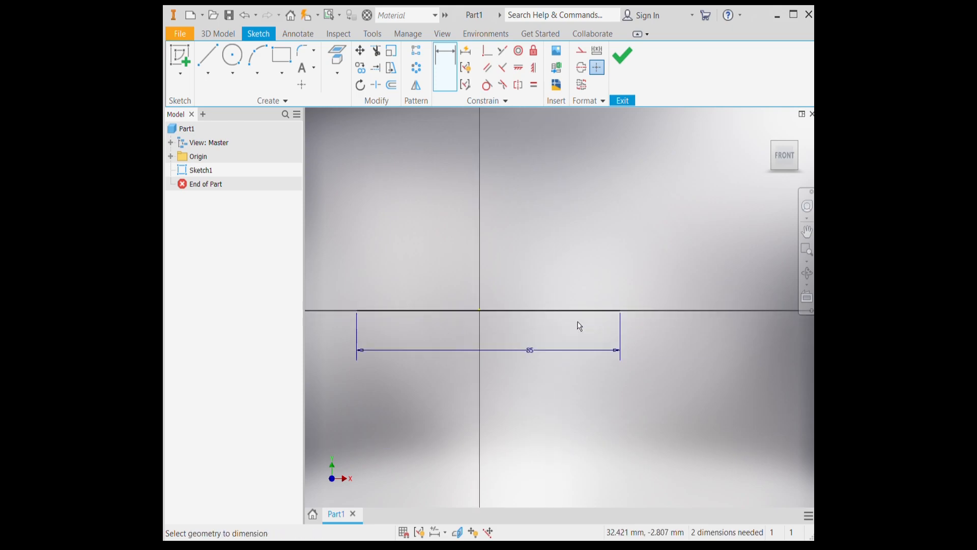
pyautogui.press('Escape')
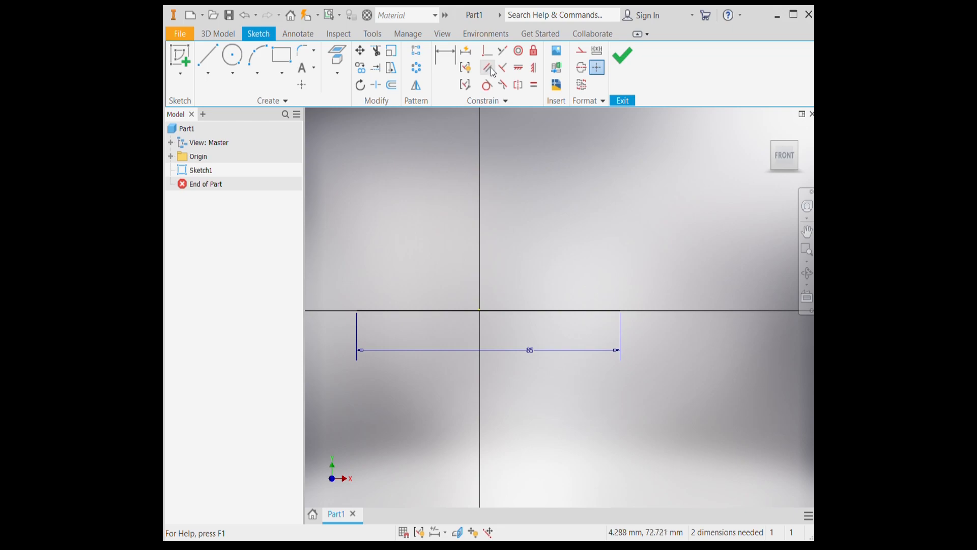
pyautogui.click(519, 72)
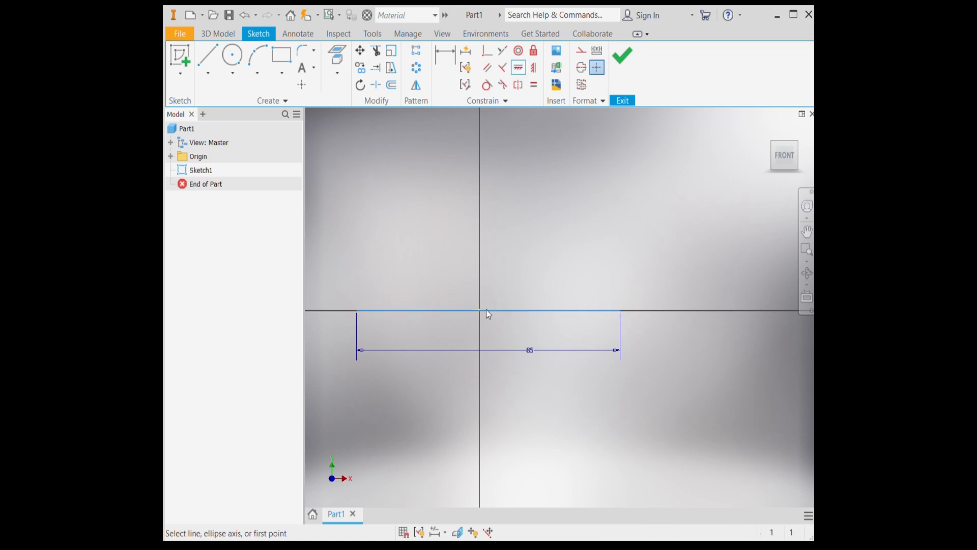
pyautogui.press('Escape')
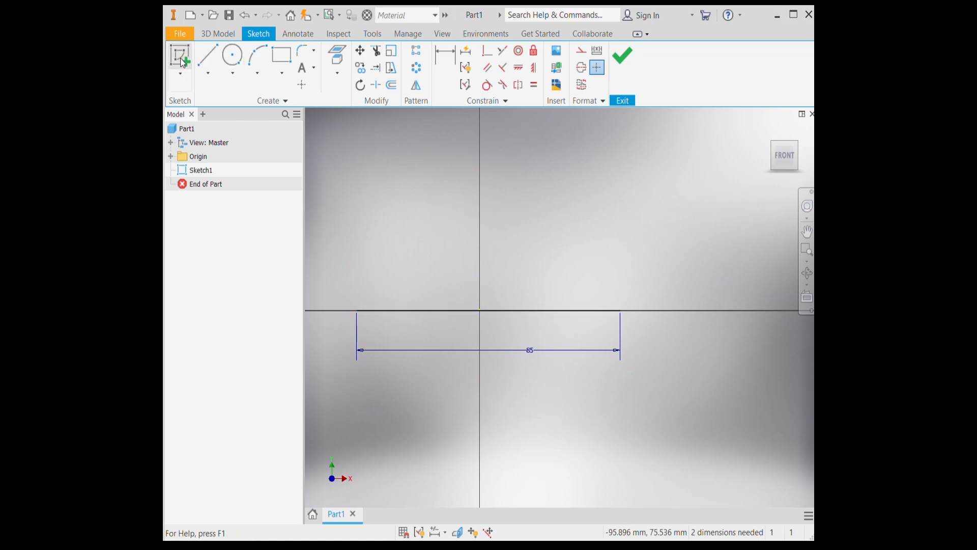
# Draw two concentric circles of 16 mm and 32 mm diameter centred on the horizontal line's right endpoint
pyautogui.click(232, 55)
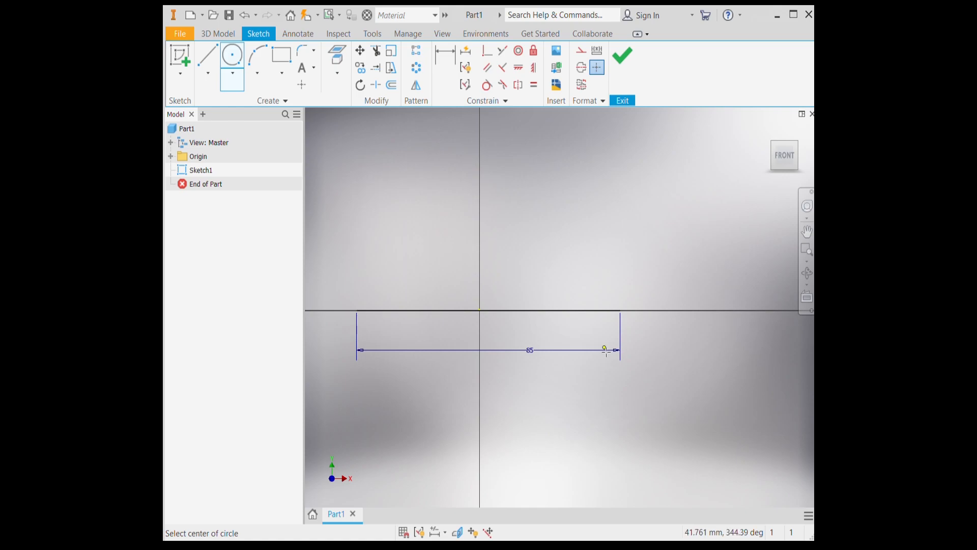
pyautogui.click(620, 310)
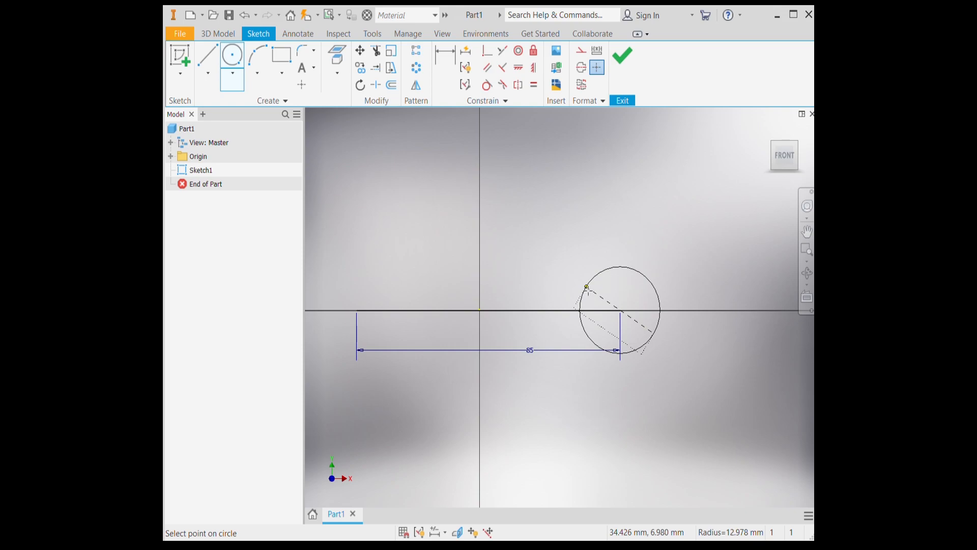
pyautogui.write('16')
pyautogui.press('Return')
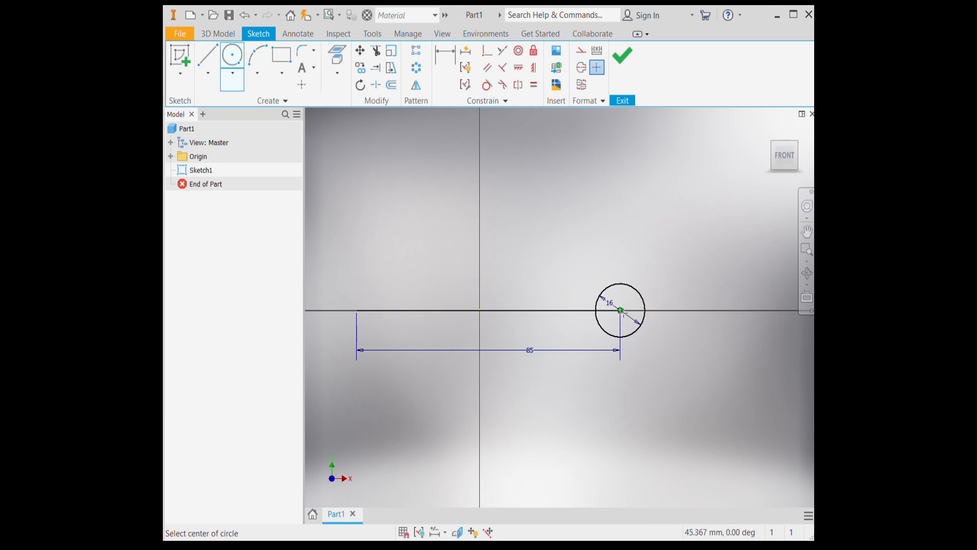
pyautogui.click(620, 310)
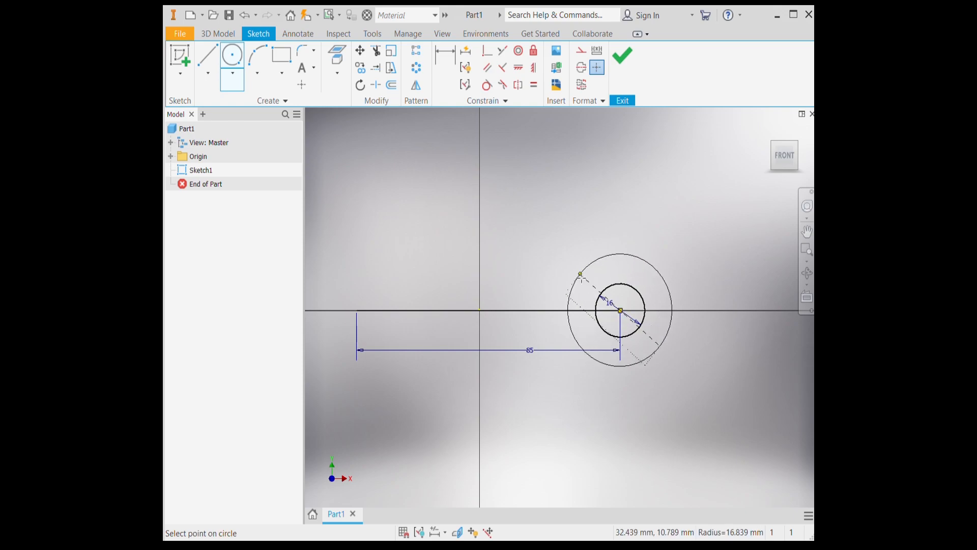
pyautogui.write('32')
pyautogui.press('Return')
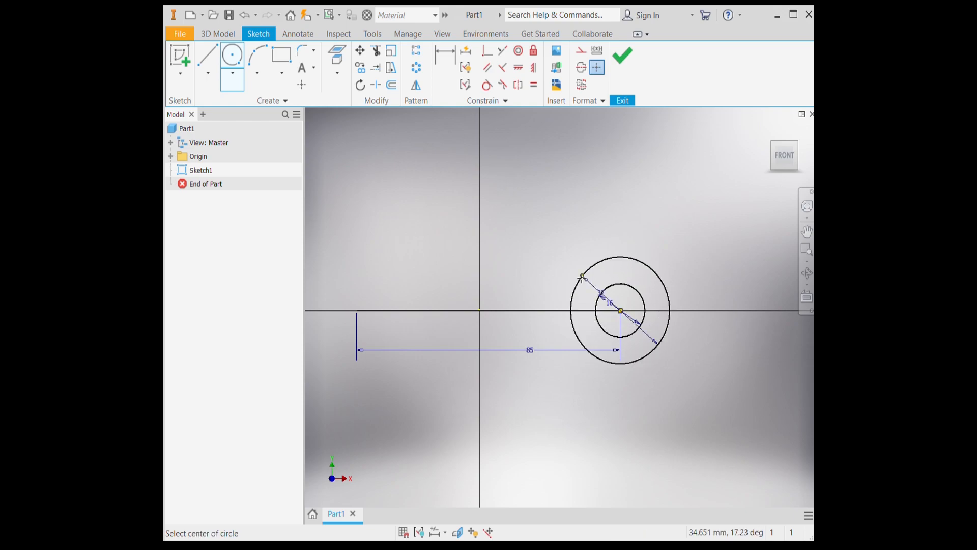
# Draw two concentric circles of 22 mm and 38 mm diameter centred on the horizontal line's left endpoint
pyautogui.click(358, 310)
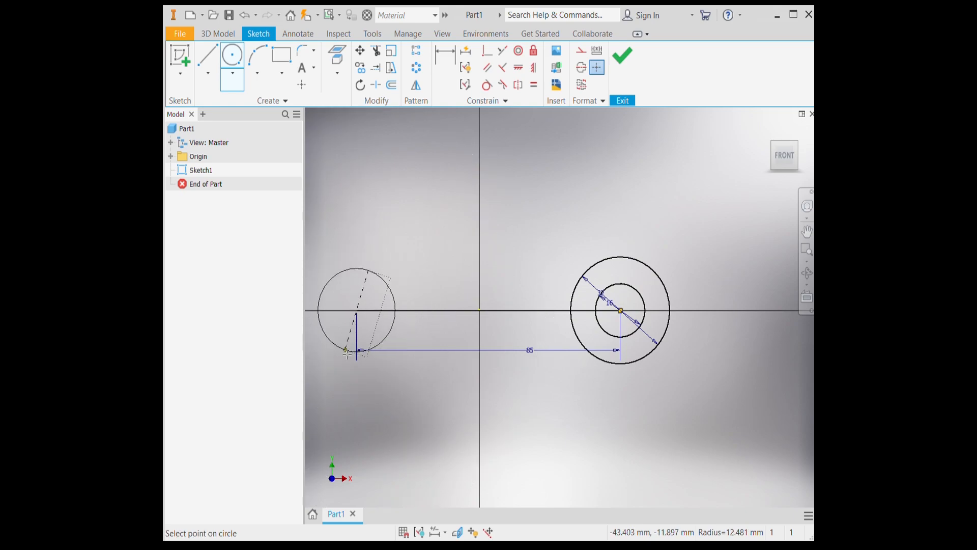
pyautogui.click(346, 351)
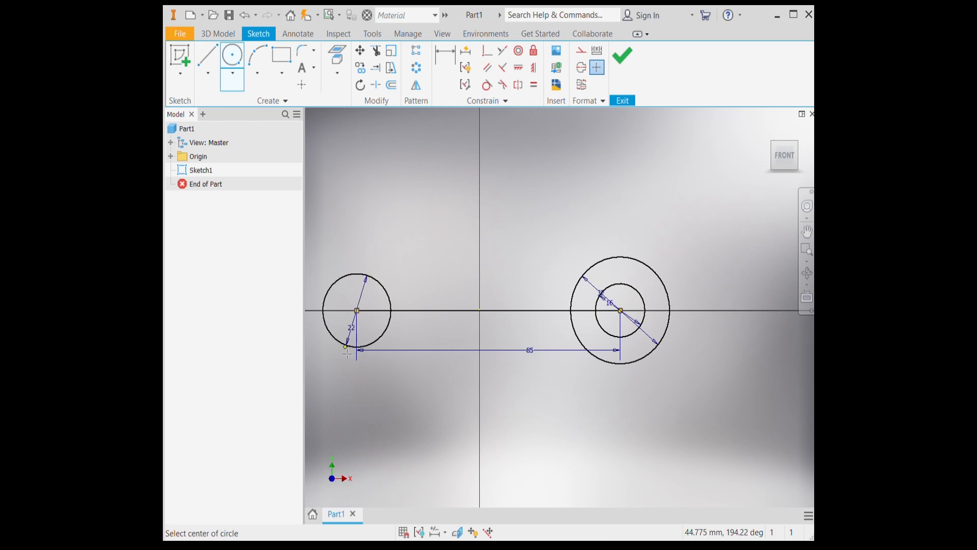
pyautogui.scroll(5, 348, 318)
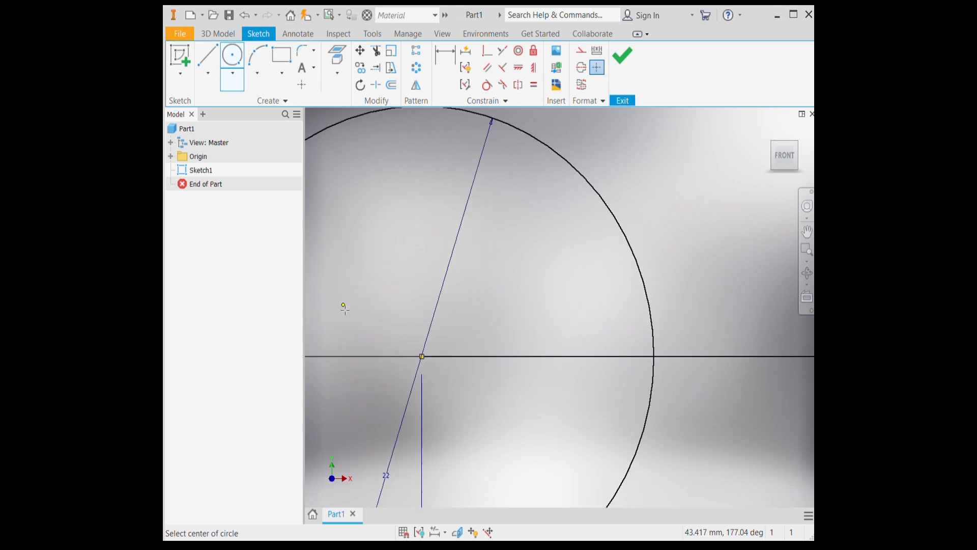
pyautogui.click(422, 356)
pyautogui.scroll(-6, 422, 356)
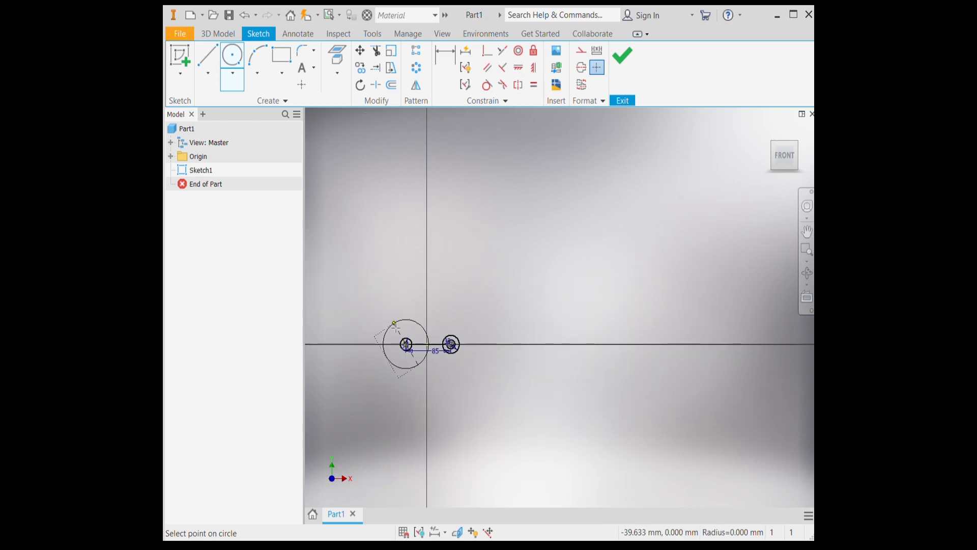
pyautogui.click(401, 336)
pyautogui.scroll(6, 405, 347)
pyautogui.scroll(-6, 407, 351)
pyautogui.press('Escape')
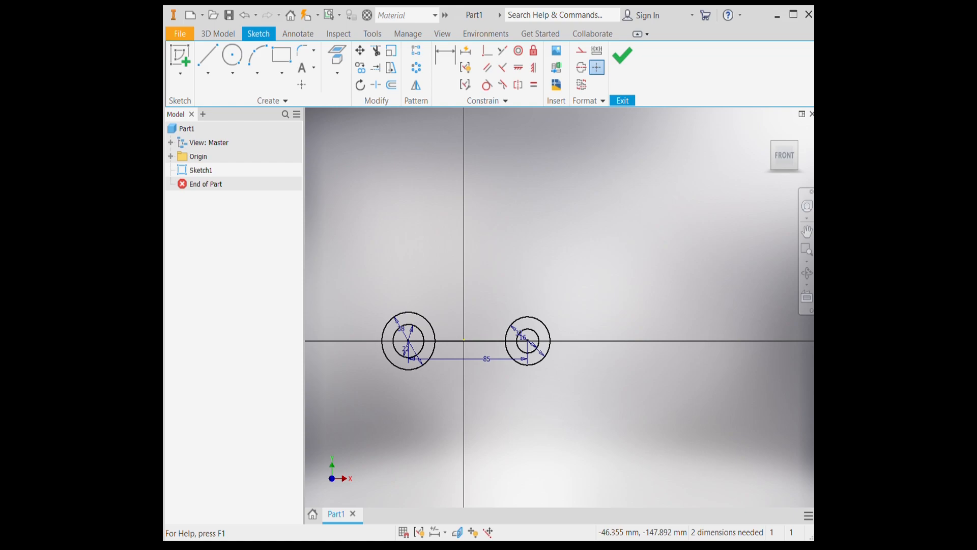
# Add a 100 mm diameter circle concentric with the 22 mm and 38 mm circles
pyautogui.click(230, 58)
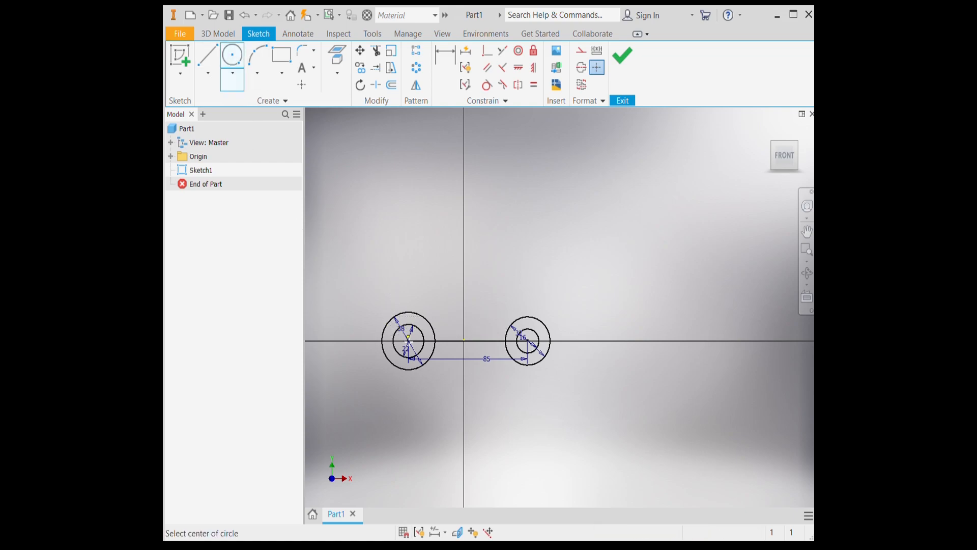
pyautogui.scroll(-3, 408, 339)
pyautogui.scroll(8, 408, 340)
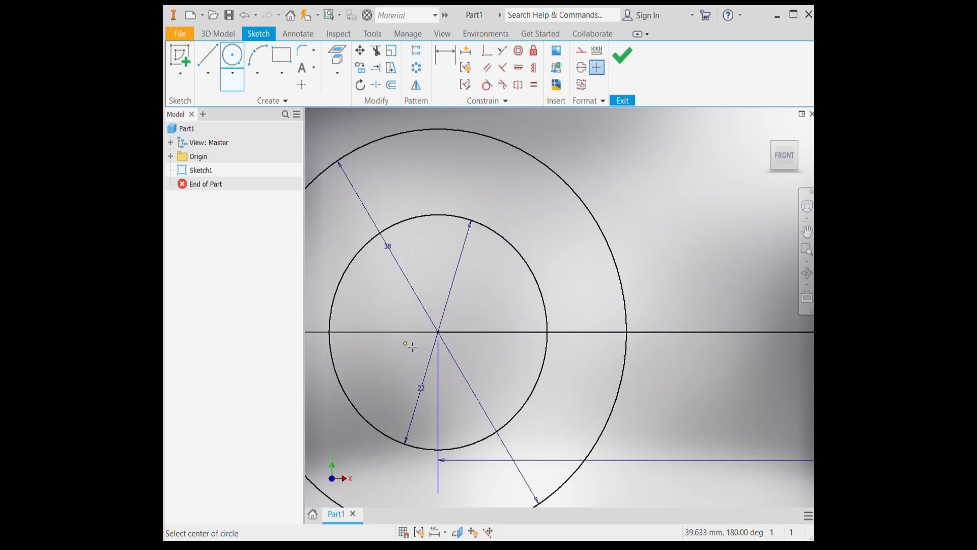
pyautogui.click(441, 333)
pyautogui.scroll(-6, 422, 322)
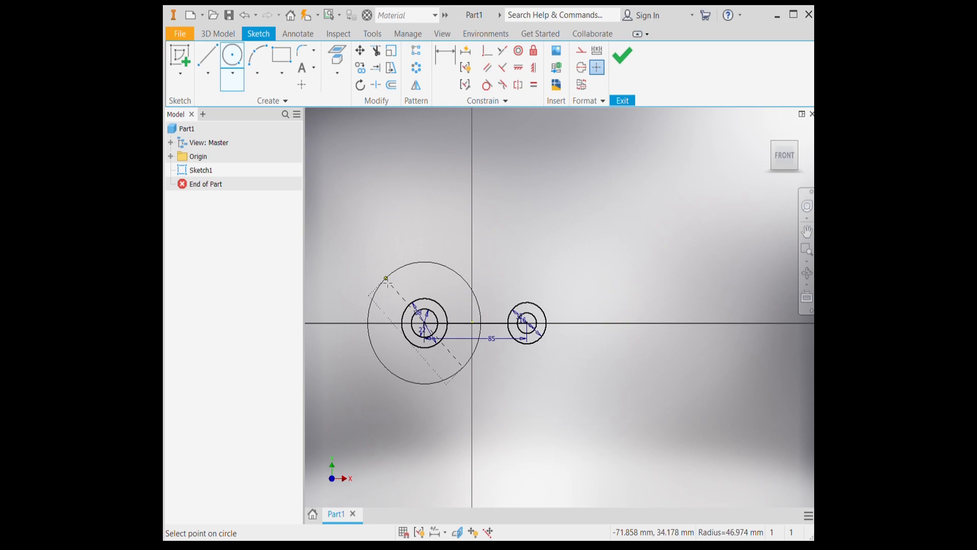
pyautogui.write('100')
pyautogui.press('Return')
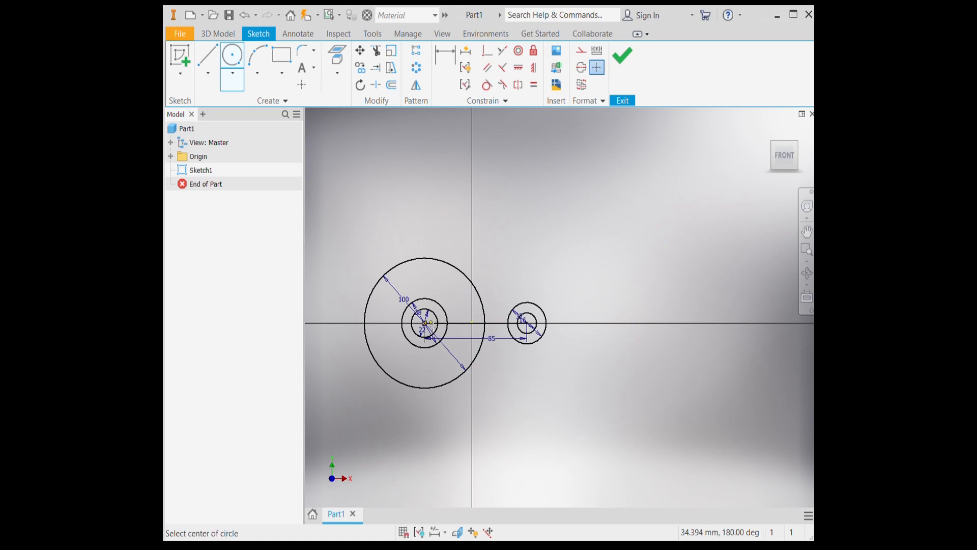
# Add a 130 mm diameter circle around the 100 mm one, sharing the same centre
pyautogui.scroll(-5, 416, 319)
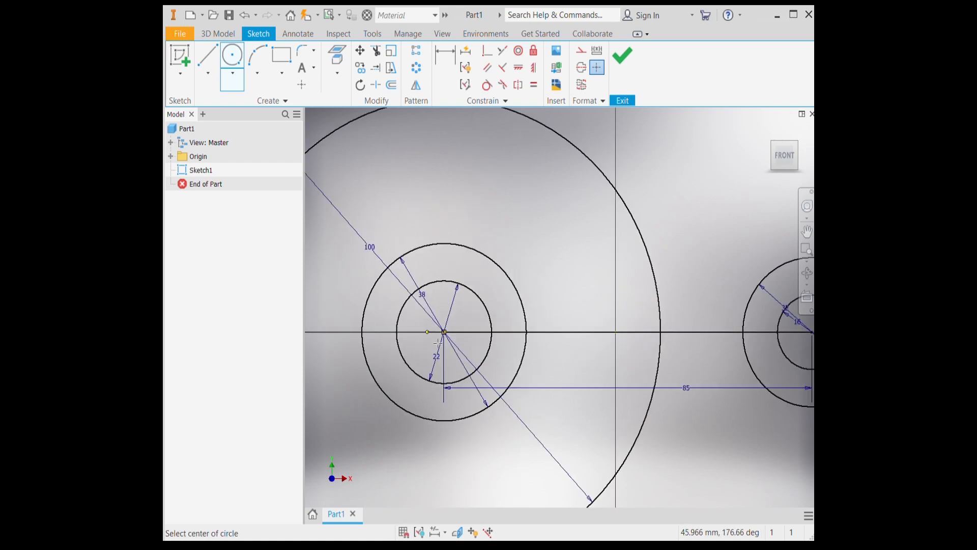
pyautogui.click(444, 332)
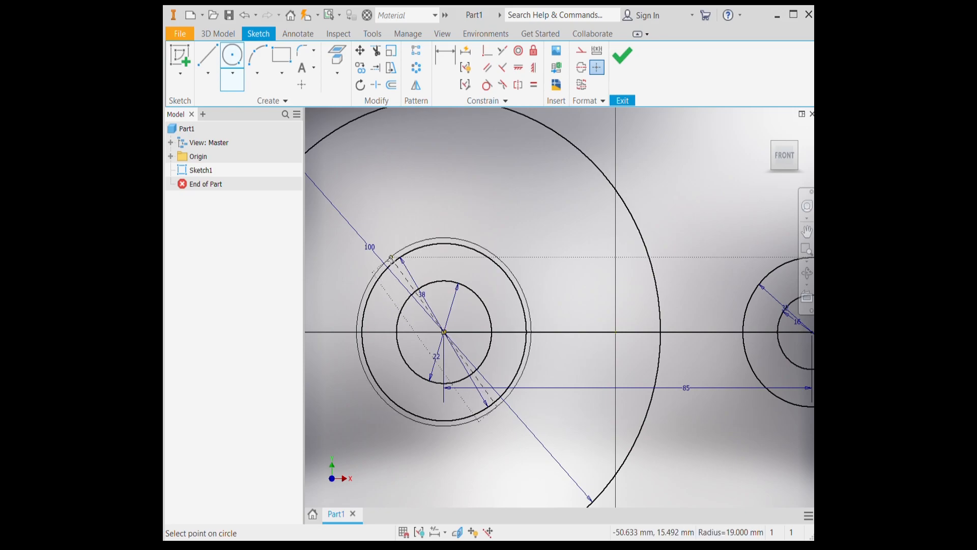
pyautogui.click(373, 235)
pyautogui.scroll(5, 509, 348)
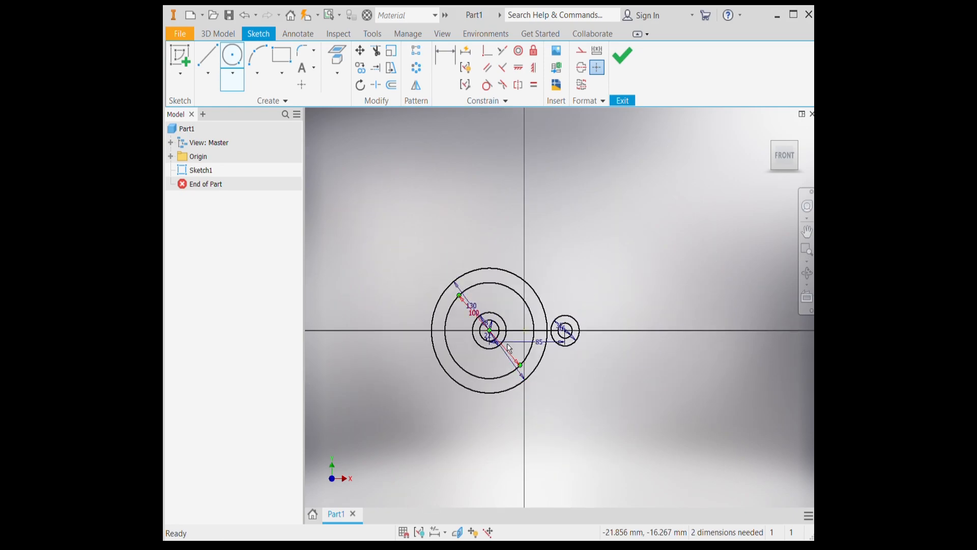
pyautogui.press('Escape')
# Delete the 22, 38, 100 and 130 mm diameter dimensions from the left group of circles
pyautogui.scroll(-8, 499, 326)
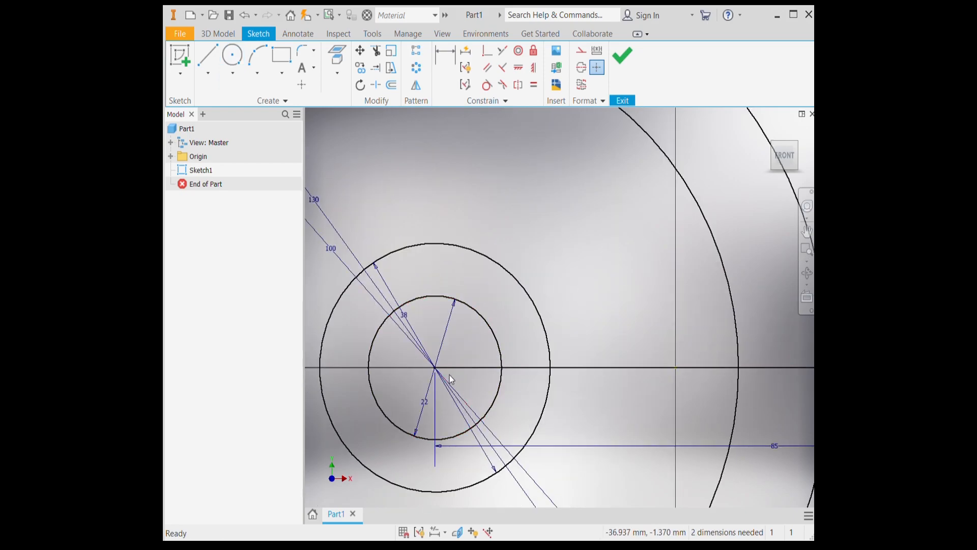
pyautogui.click(441, 345)
pyautogui.press('Delete')
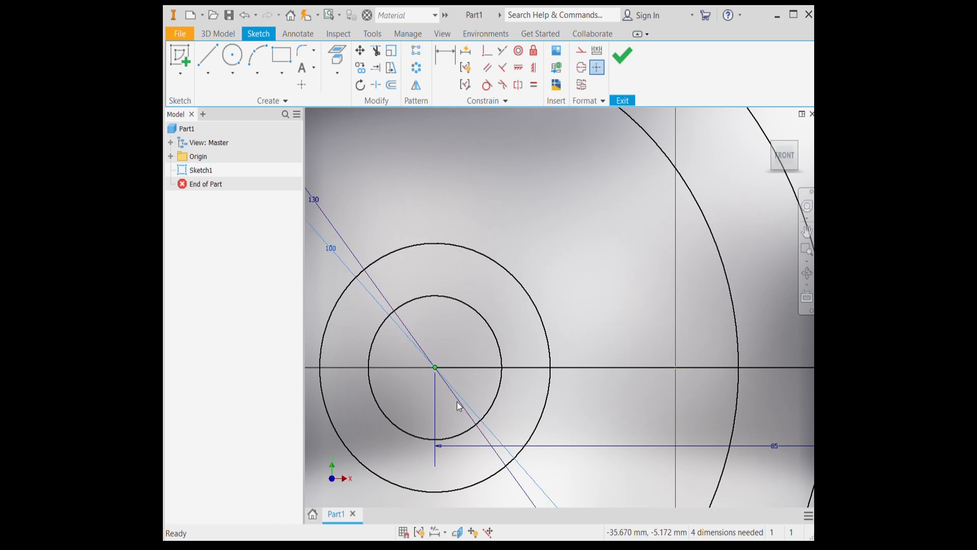
pyautogui.scroll(2, 436, 405)
pyautogui.scroll(2, 436, 405)
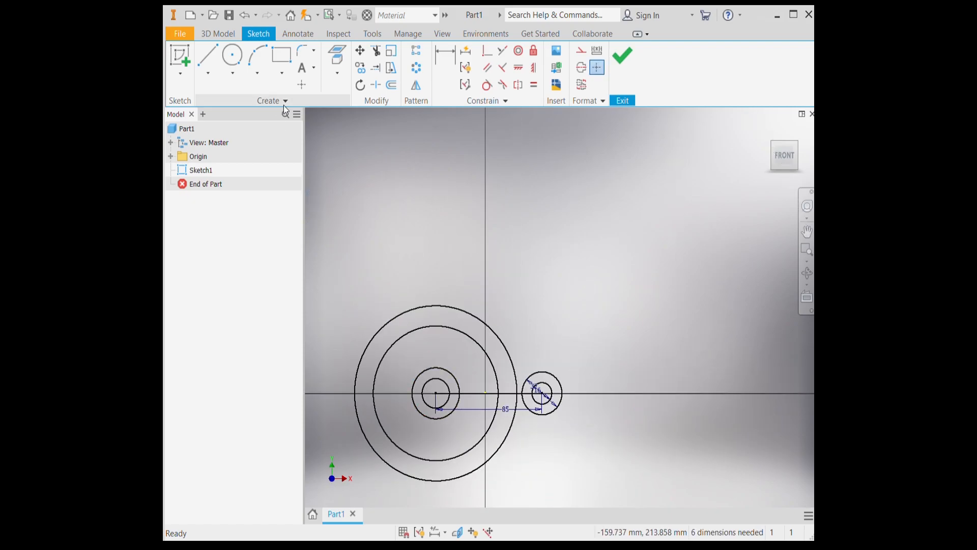
# Draw a vertical line through the left circles' centre, extending past the largest circle at both ends, and convert it to construction geometry
pyautogui.click(209, 58)
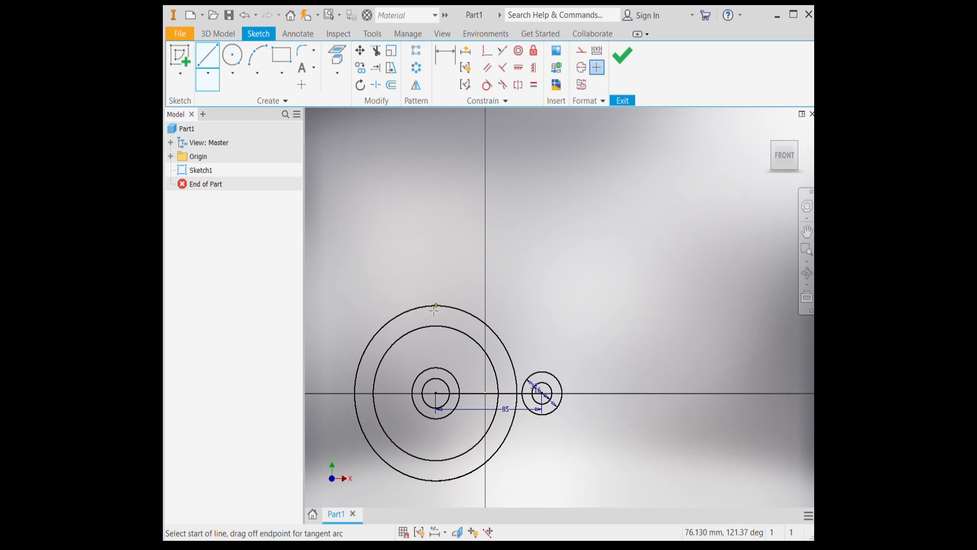
pyautogui.click(436, 251)
pyautogui.scroll(2, 444, 446)
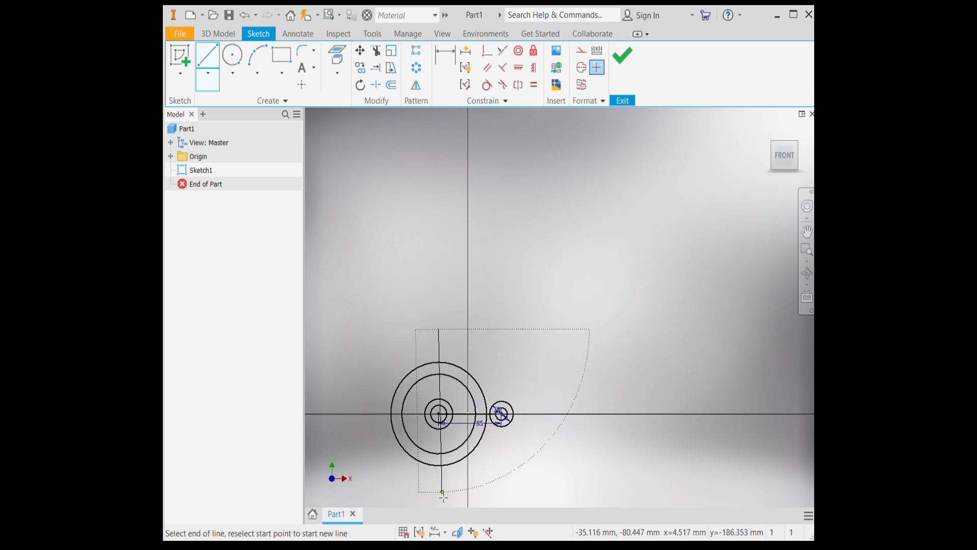
pyautogui.click(438, 501)
pyautogui.press('Escape')
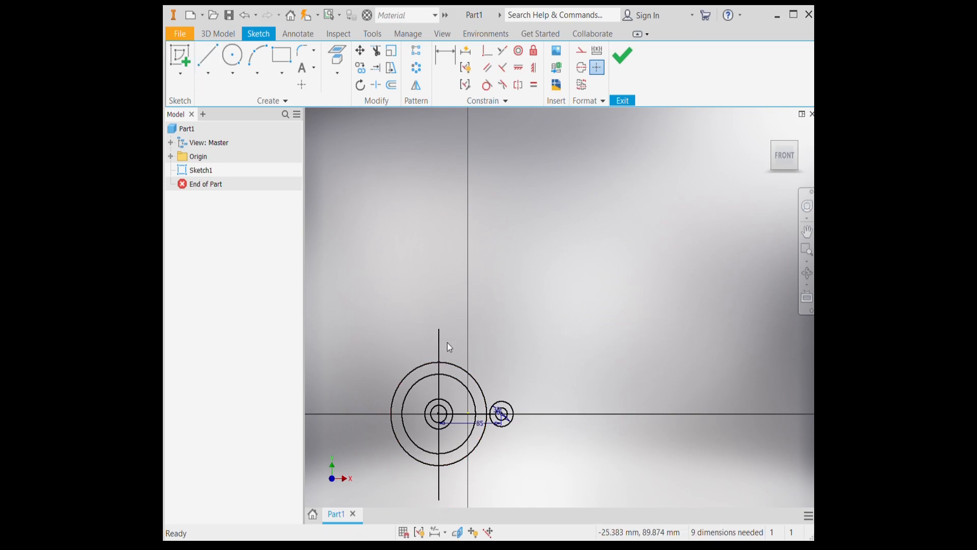
pyautogui.click(581, 50)
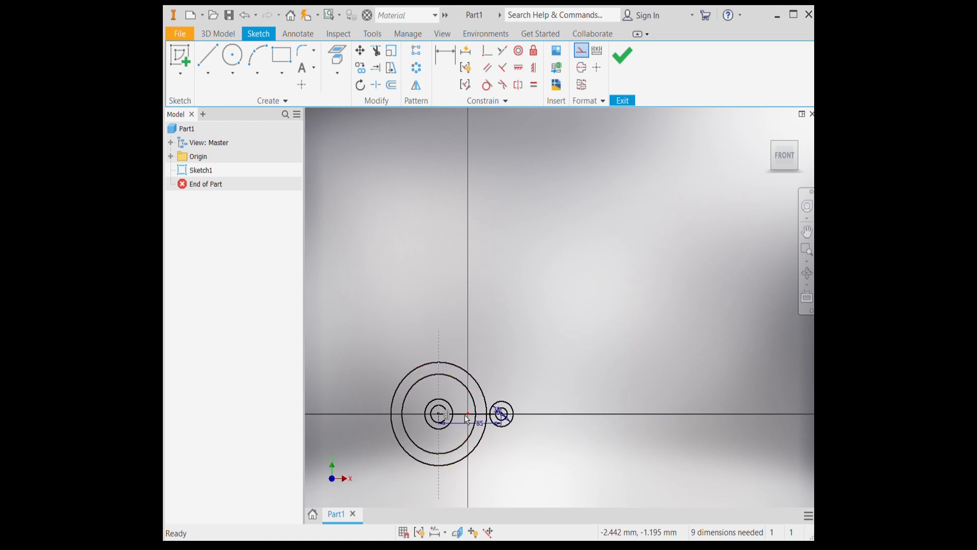
pyautogui.scroll(-3, 466, 413)
pyautogui.scroll(1, 525, 423)
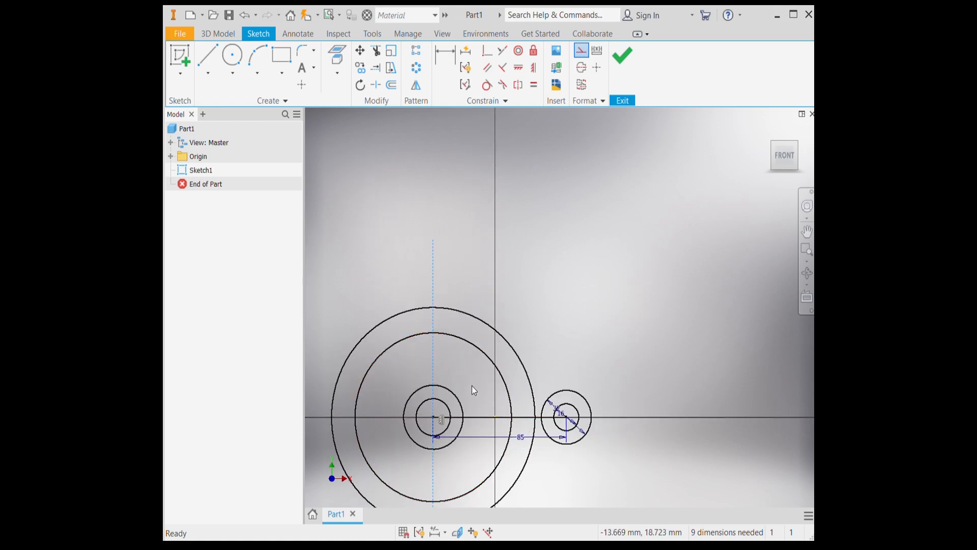
# Draw a slanted line from the left circles' centre, up and to the right, extending past the largest circle
pyautogui.click(209, 58)
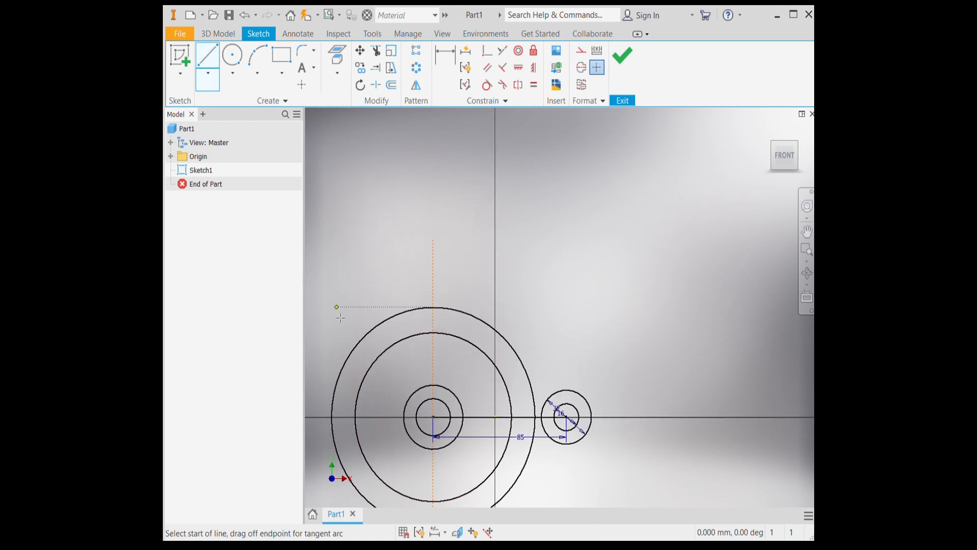
pyautogui.click(434, 418)
pyautogui.click(542, 273)
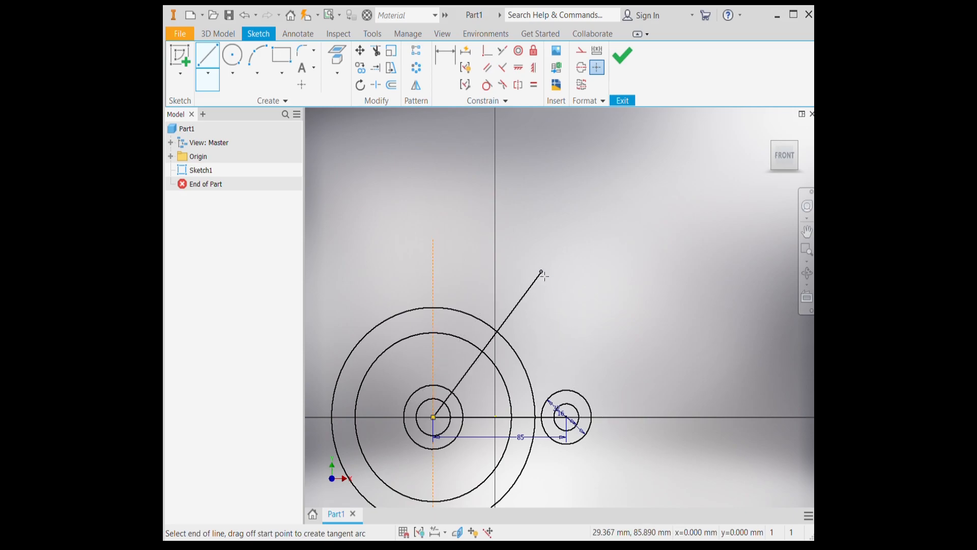
pyautogui.press('Escape')
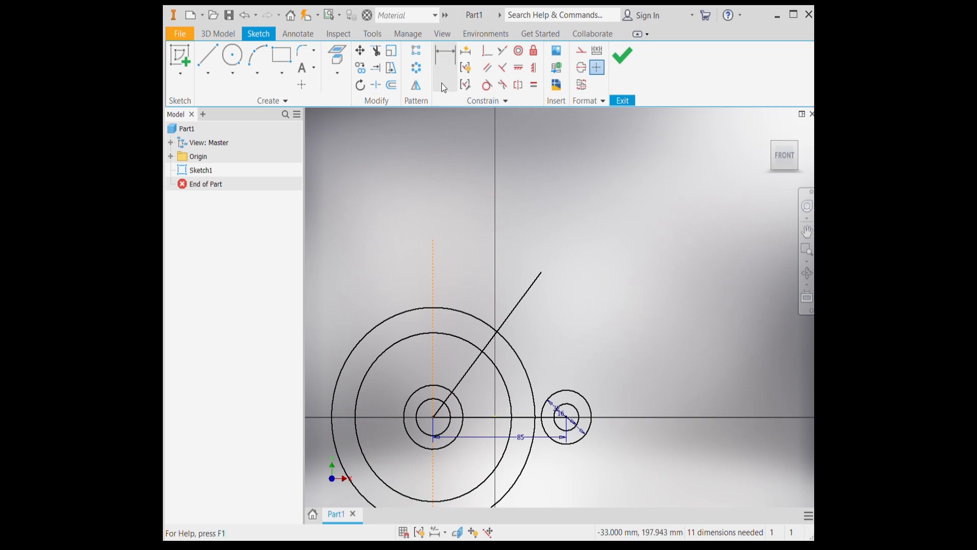
# Dimension the angle between the slanted line and the vertical construction line as 30 degrees
pyautogui.click(445, 60)
pyautogui.click(463, 375)
pyautogui.click(433, 362)
pyautogui.click(462, 274)
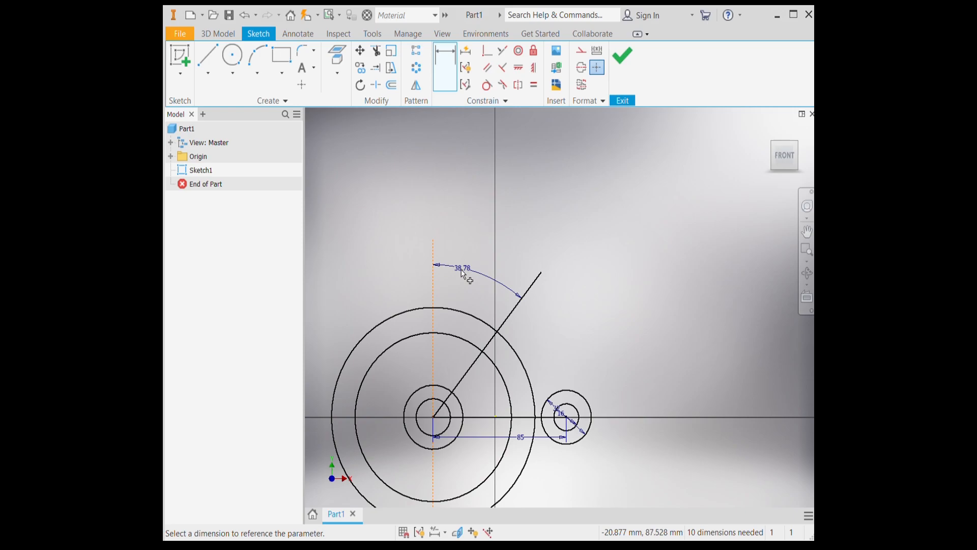
pyautogui.write('30')
pyautogui.press('Return')
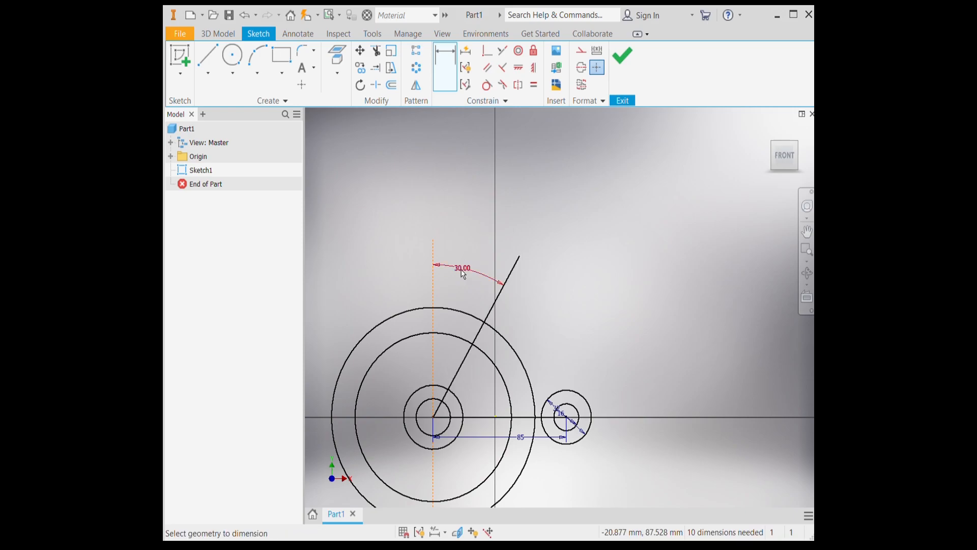
pyautogui.press('Escape')
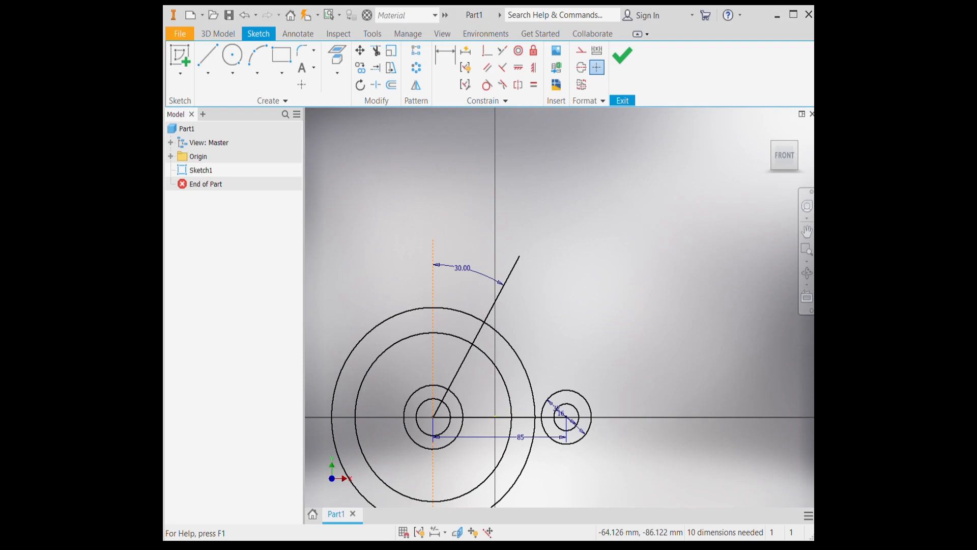
# Draw a second slanted line from the left circles' centre, down and to the left, extending past the largest circle
pyautogui.click(206, 63)
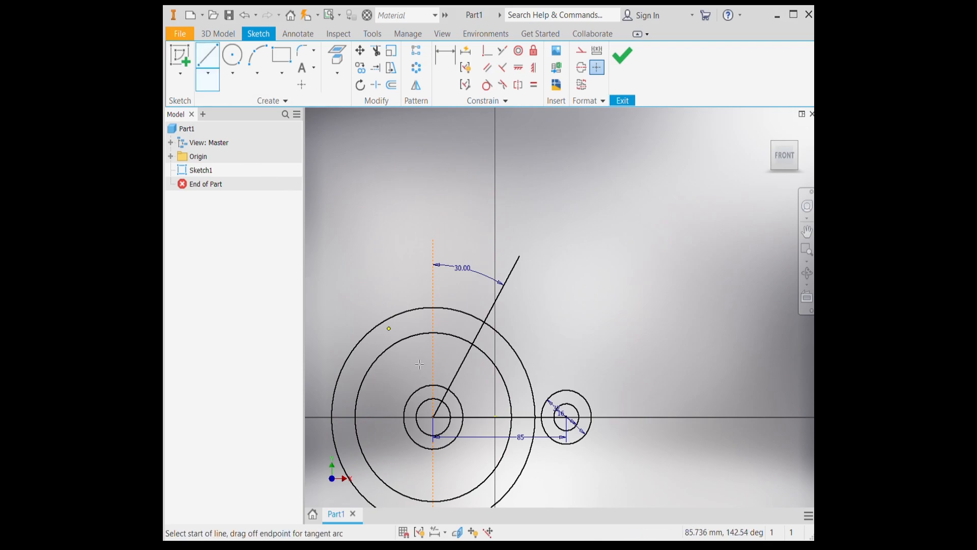
pyautogui.click(433, 416)
pyautogui.scroll(-5, 409, 430)
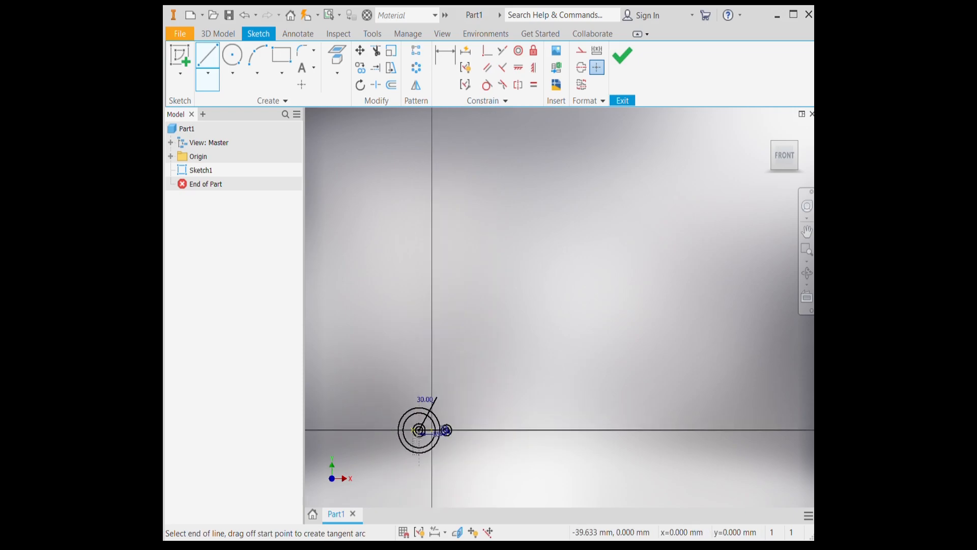
pyautogui.scroll(2, 386, 445)
pyautogui.click(382, 464)
pyautogui.press('Escape')
pyautogui.scroll(5, 426, 404)
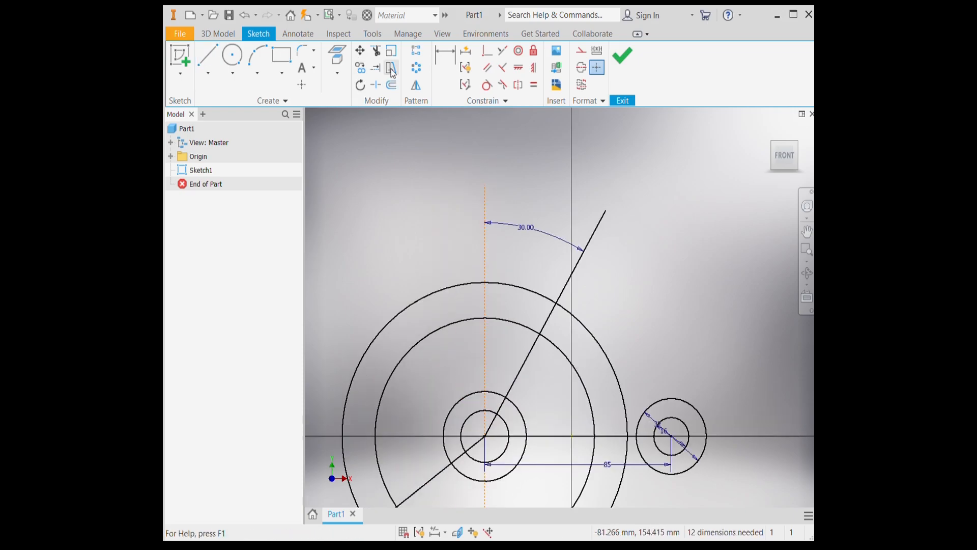
pyautogui.click(376, 69)
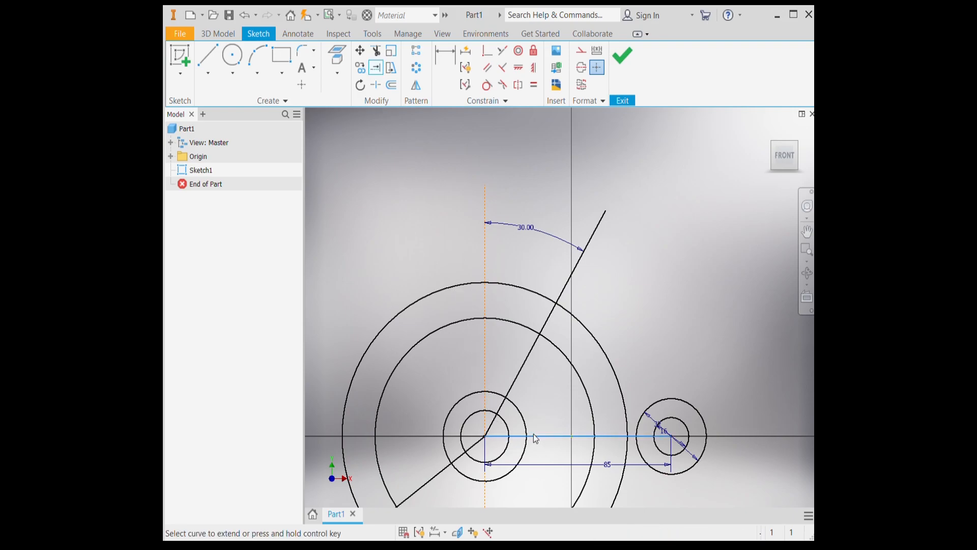
pyautogui.press('Escape')
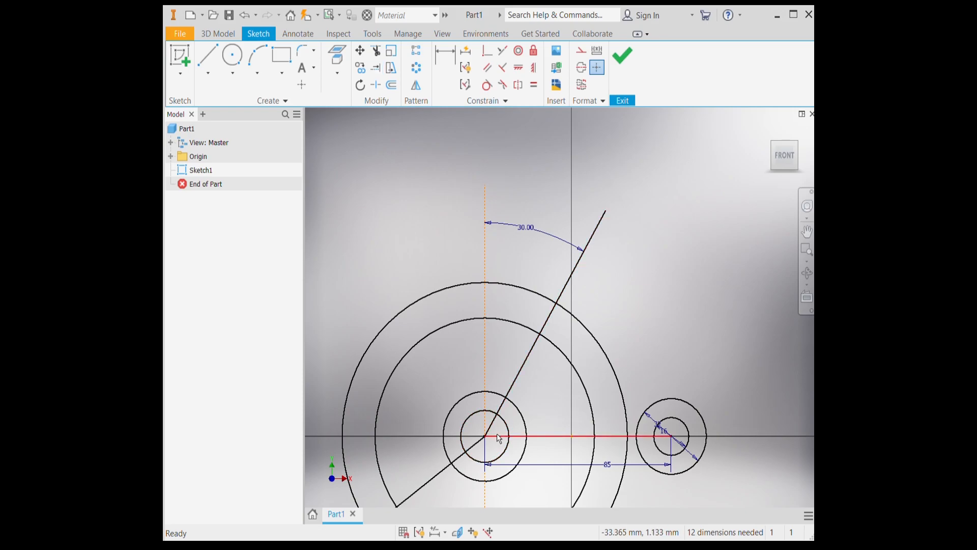
pyautogui.click(498, 436)
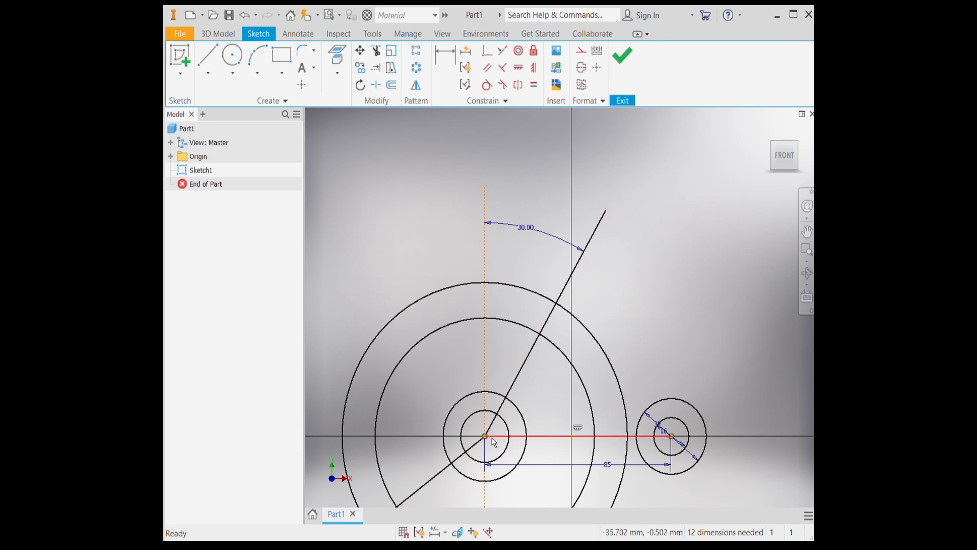
pyautogui.click(376, 70)
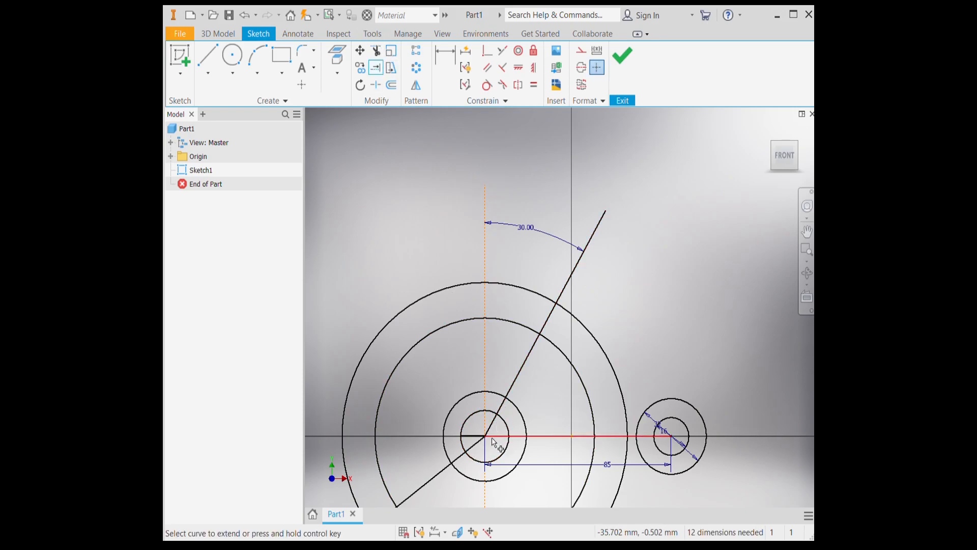
pyautogui.press('Escape')
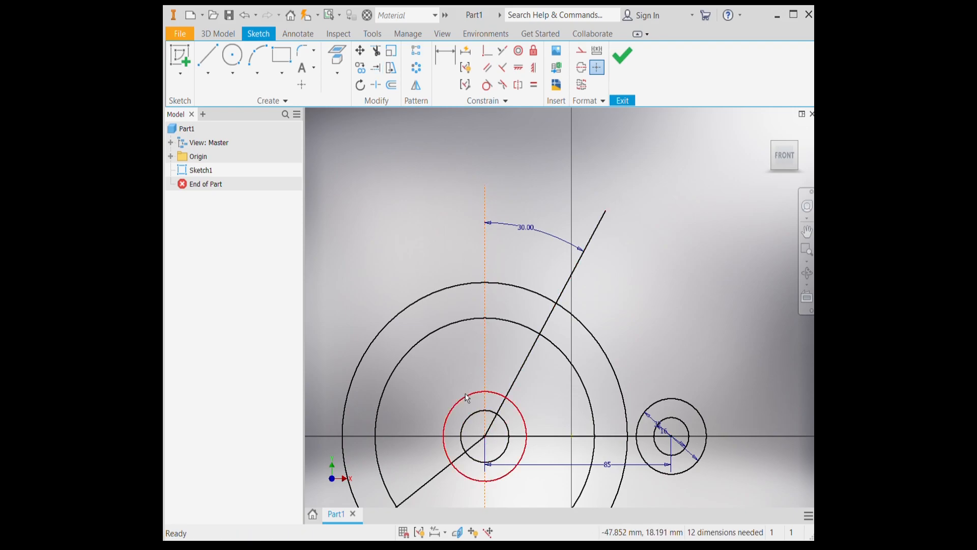
pyautogui.click(445, 57)
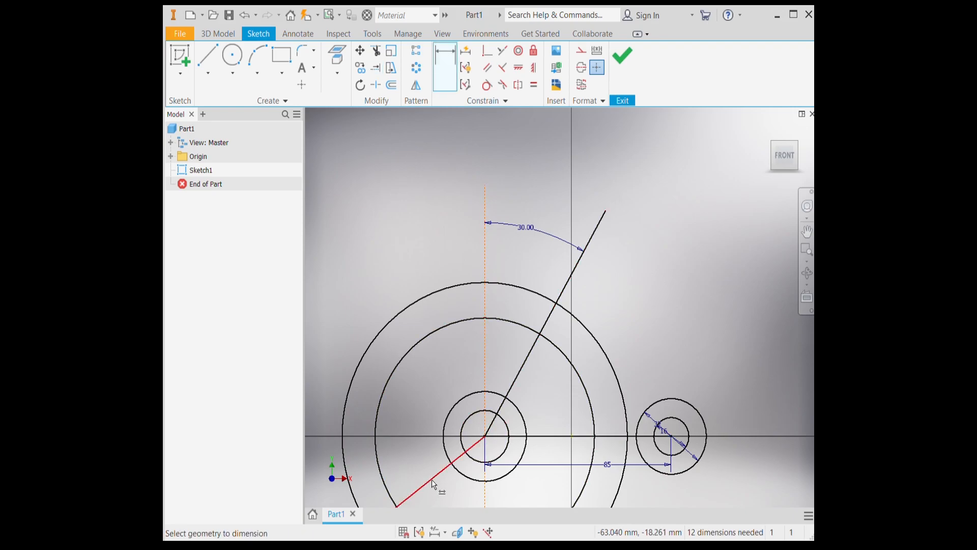
pyautogui.click(420, 435)
pyautogui.press('Escape')
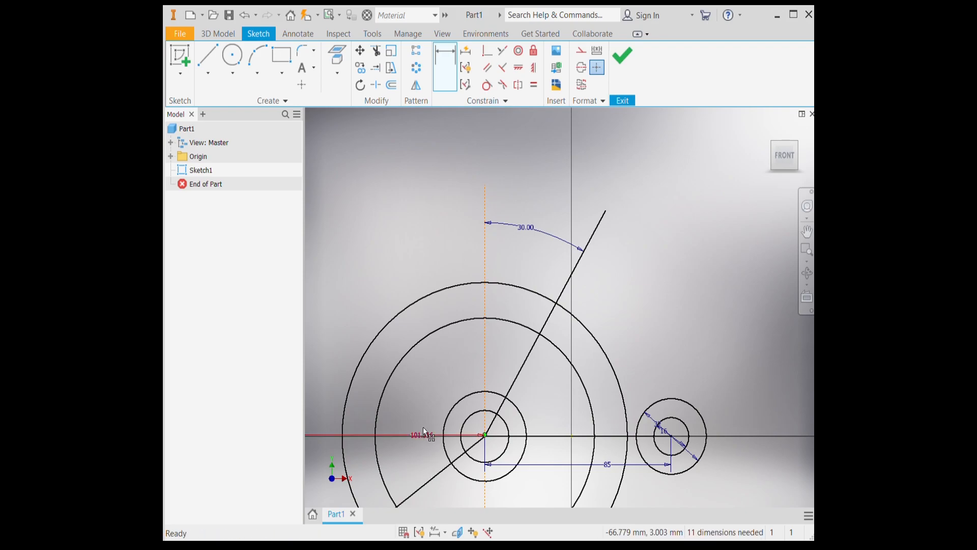
pyautogui.hotkey('ctrl', 'z')
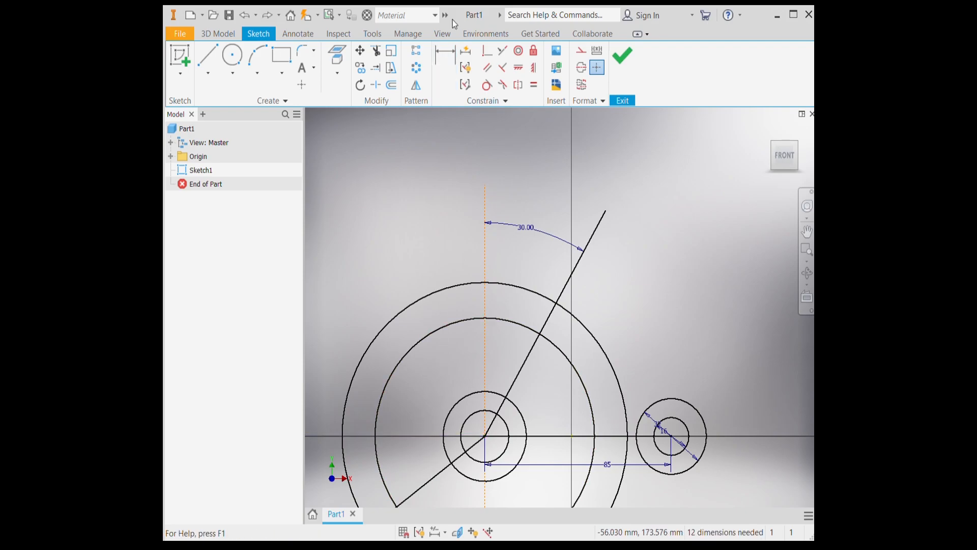
# Dimension the angle between the lower-left slanted line and the horizontal centre line as 15 degrees
pyautogui.click(444, 57)
pyautogui.click(441, 471)
pyautogui.click(543, 437)
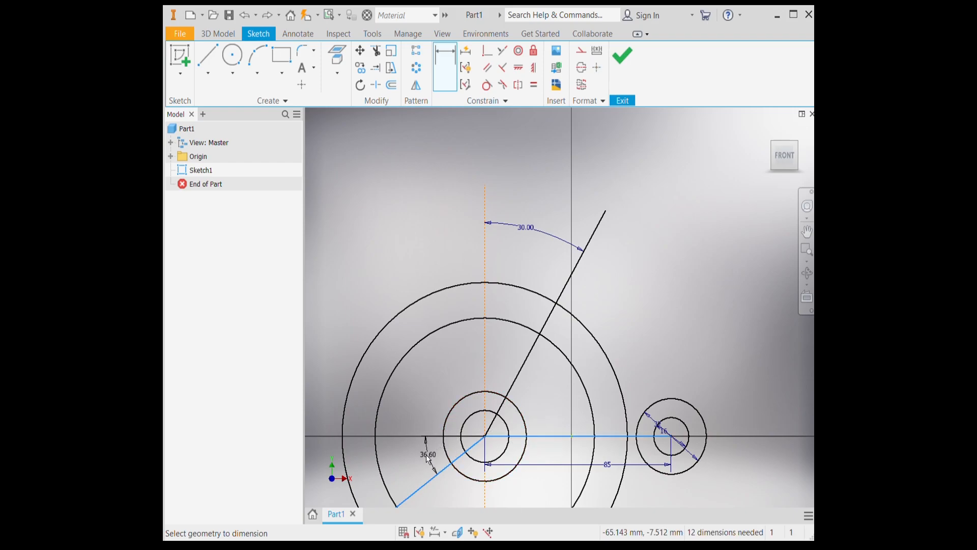
pyautogui.click(408, 467)
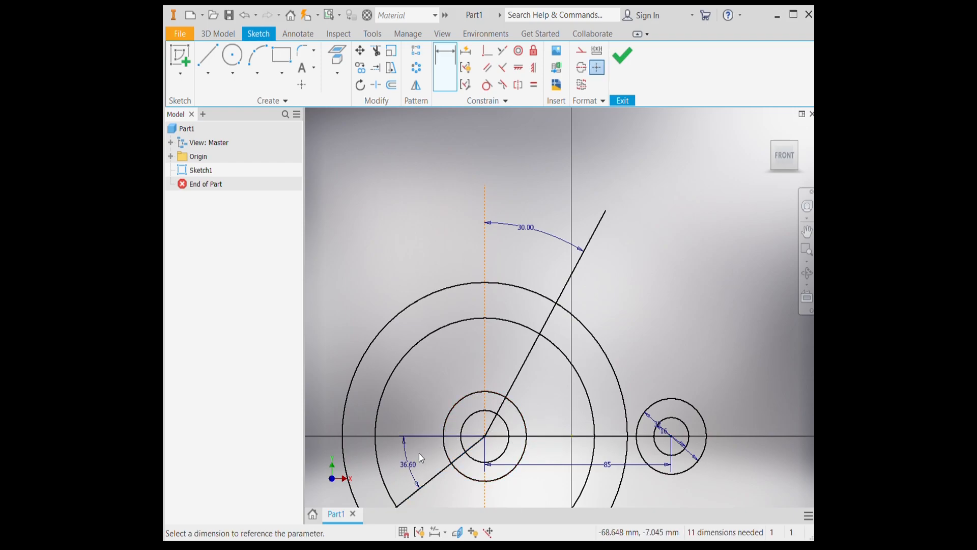
pyautogui.write('15')
pyautogui.press('Return')
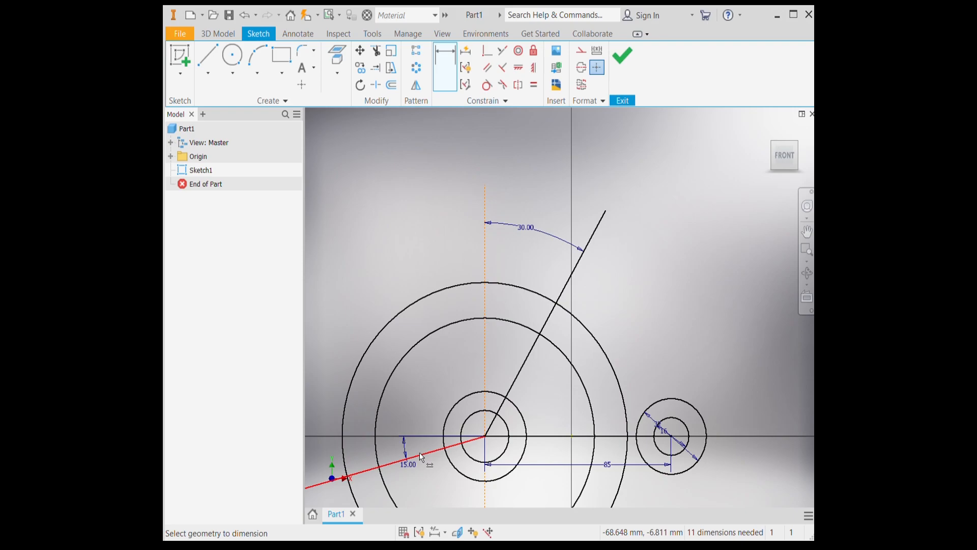
pyautogui.press('Escape')
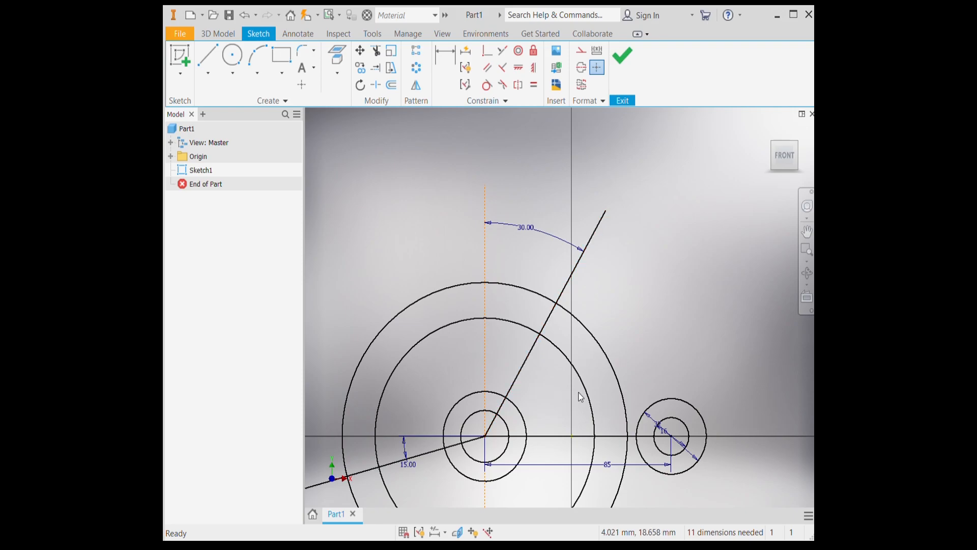
# Offset the two connected slanted lines about 11 mm toward the lower right
pyautogui.click(391, 85)
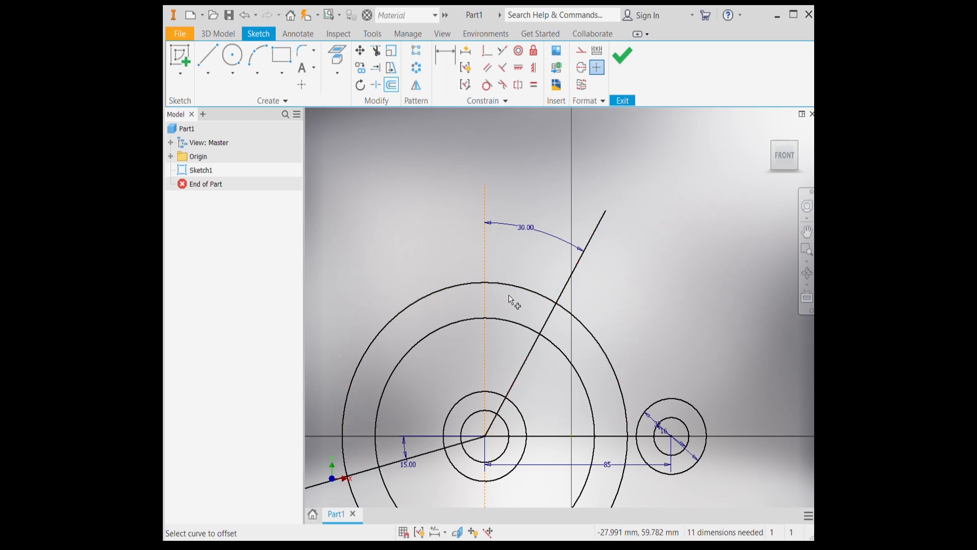
pyautogui.click(524, 365)
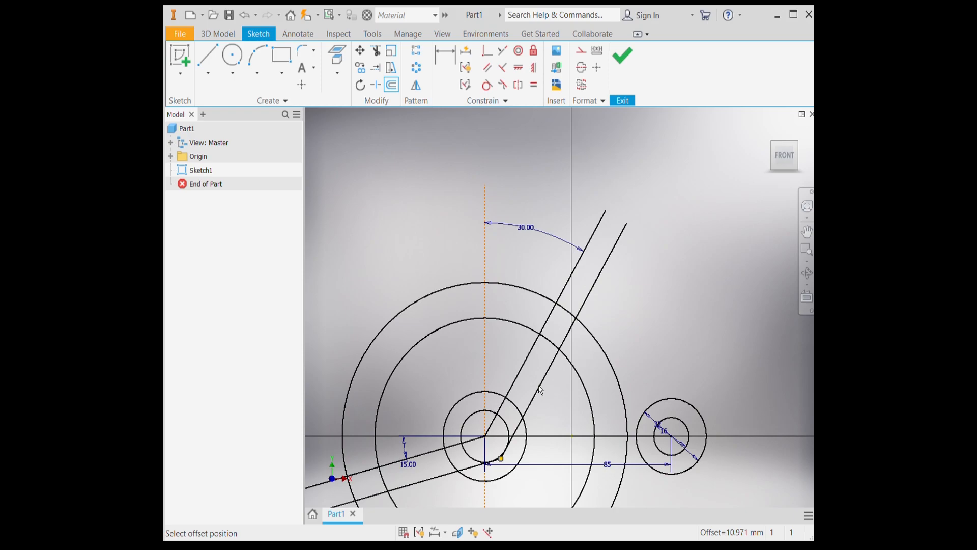
pyautogui.click(540, 389)
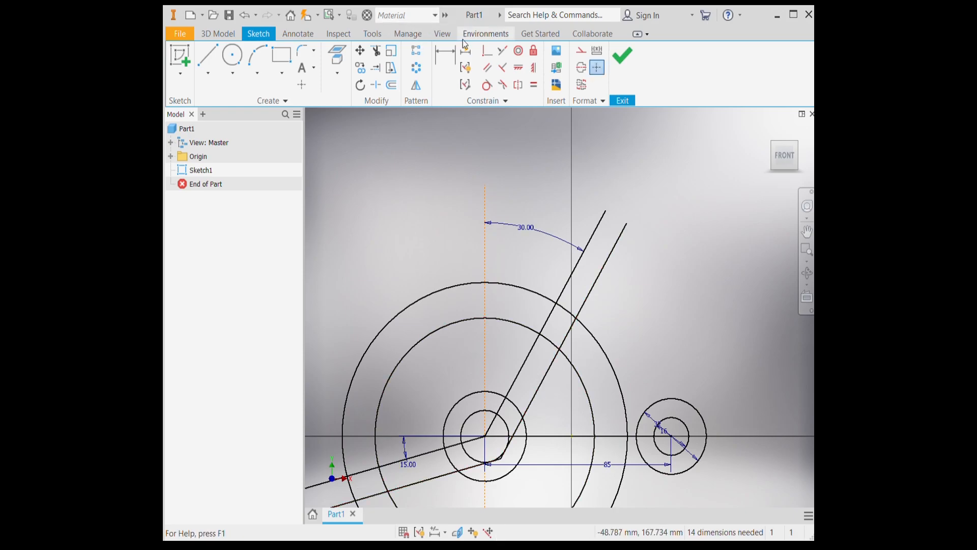
# Dimension the perpendicular distance between the upper slanted line and its offset copy
pyautogui.click(446, 53)
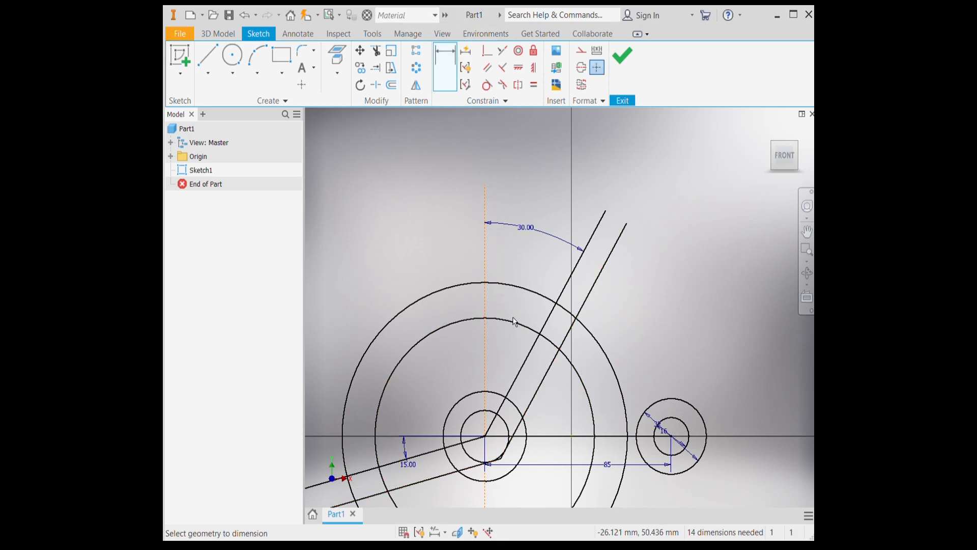
pyautogui.click(534, 356)
pyautogui.scroll(-8, 540, 355)
pyautogui.click(541, 356)
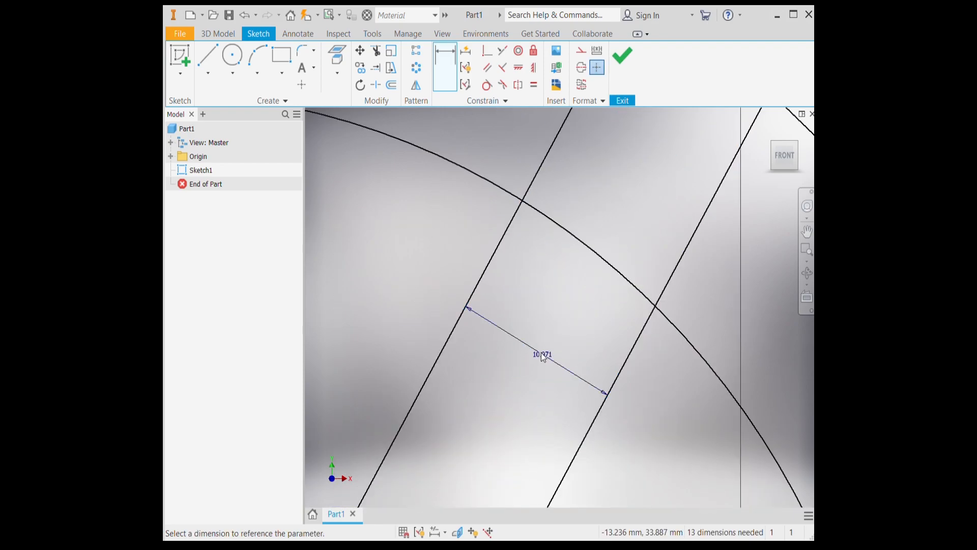
pyautogui.scroll(8, 541, 357)
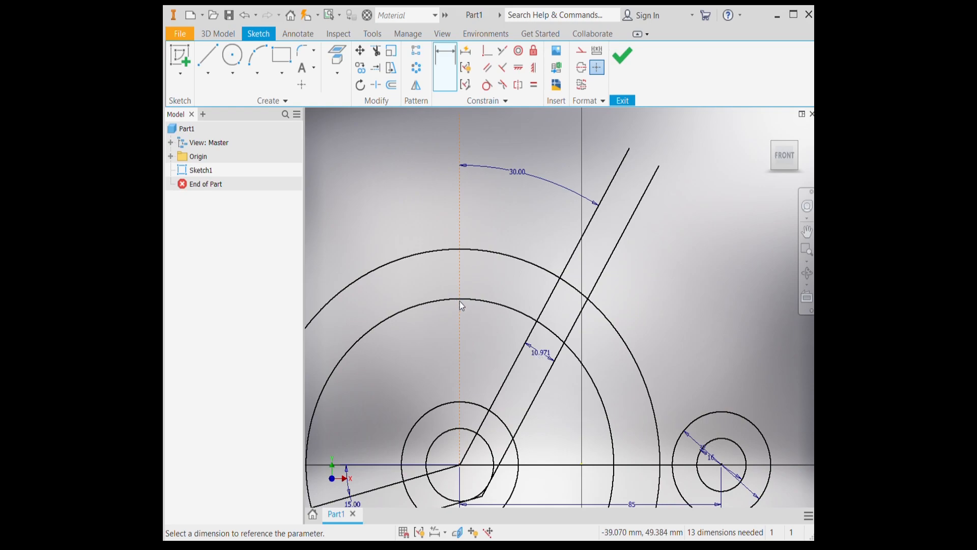
pyautogui.press('Escape')
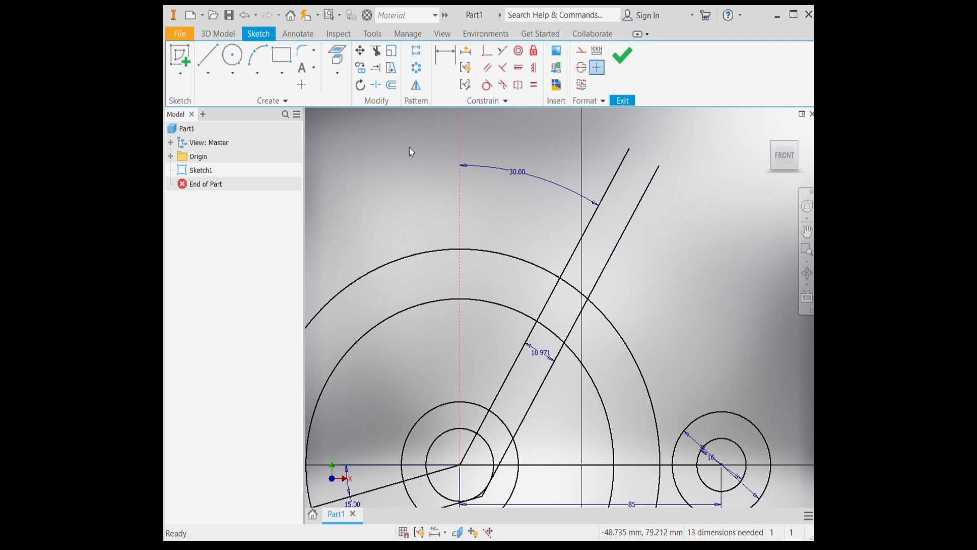
# Measure the radial gap between the two large circles around the left centre
pyautogui.click(445, 61)
pyautogui.scroll(-4, 505, 304)
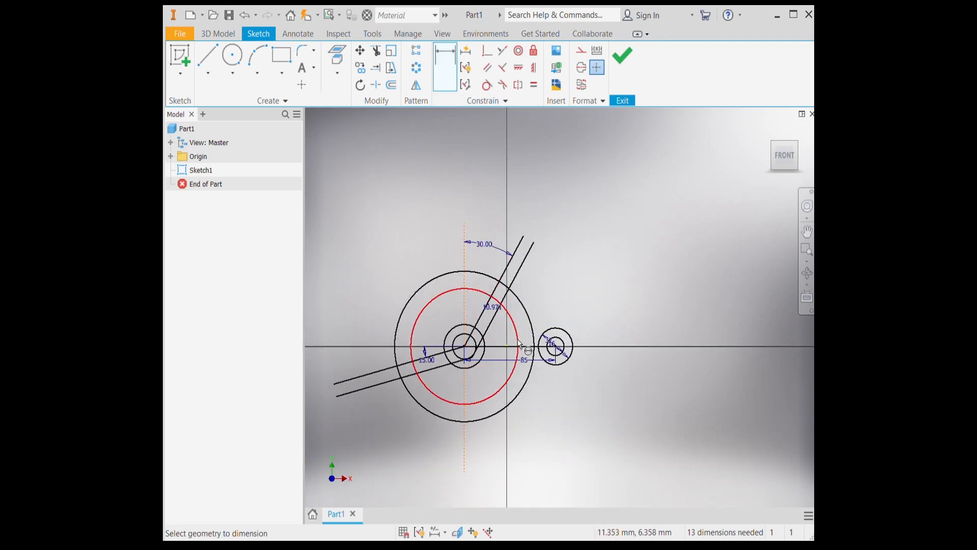
pyautogui.scroll(5, 509, 366)
pyautogui.click(514, 392)
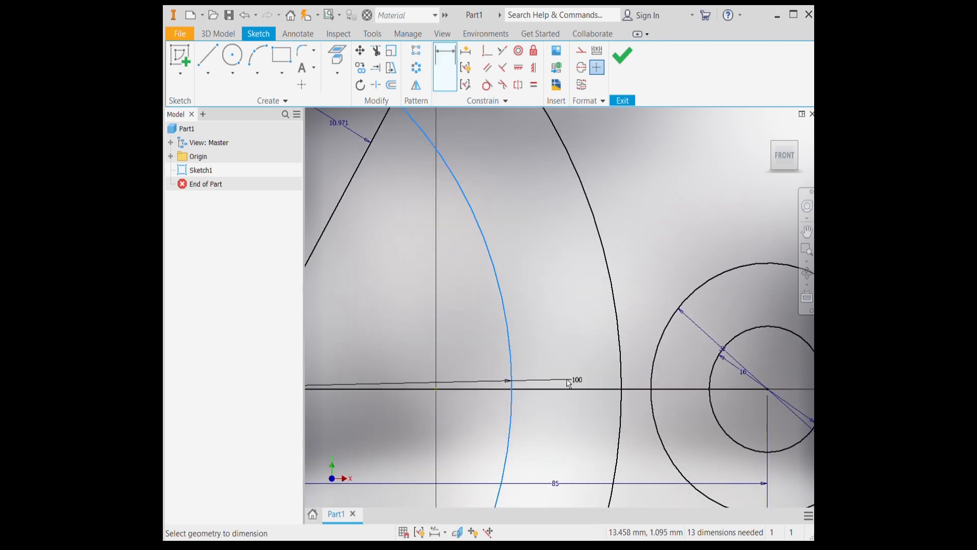
pyautogui.click(619, 388)
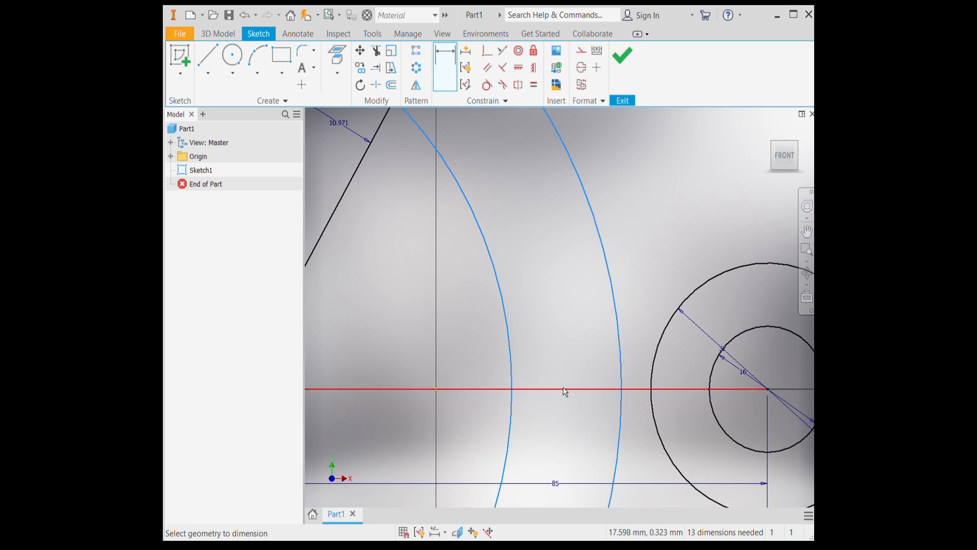
pyautogui.scroll(-5, 555, 366)
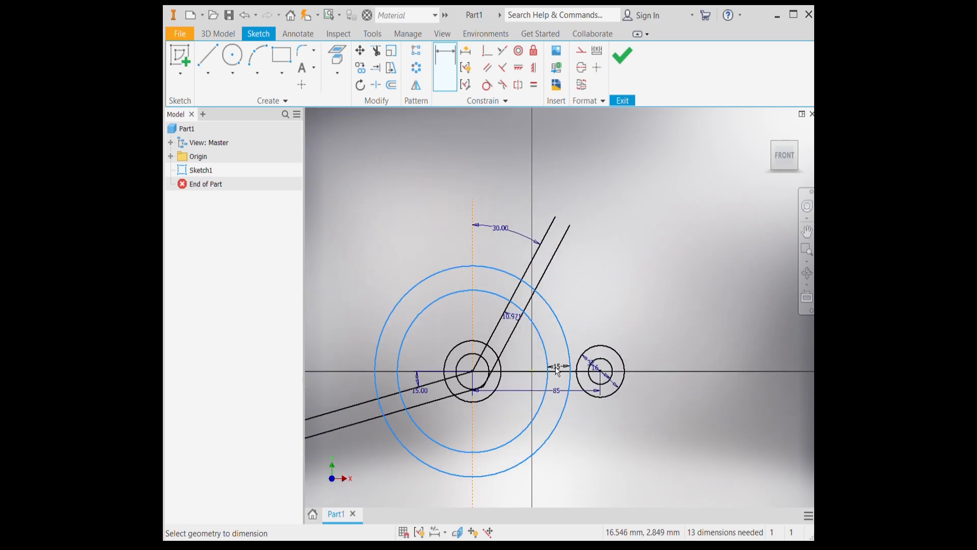
pyautogui.press('Escape')
# Set the distance between the upper slanted line and its offset copy to 15 mm
pyautogui.scroll(6, 524, 336)
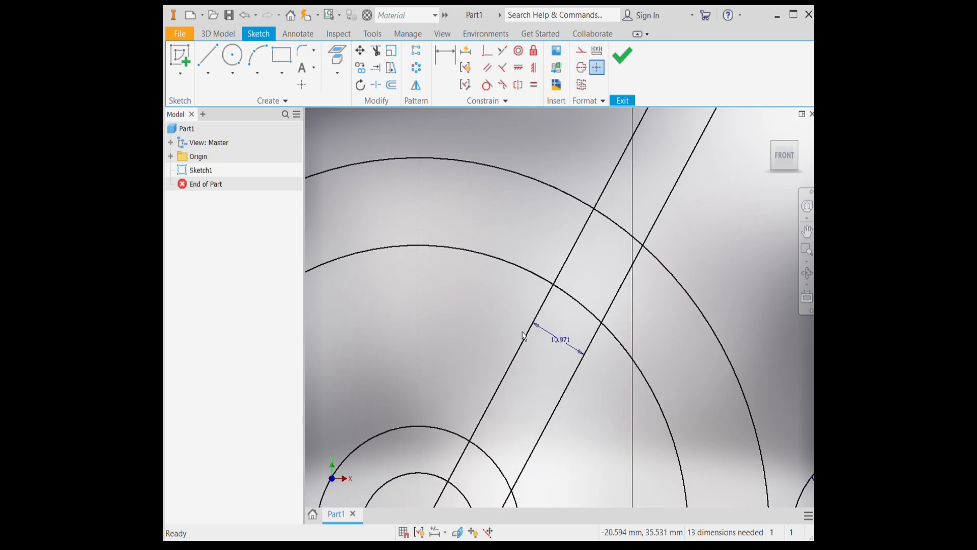
pyautogui.click(559, 345)
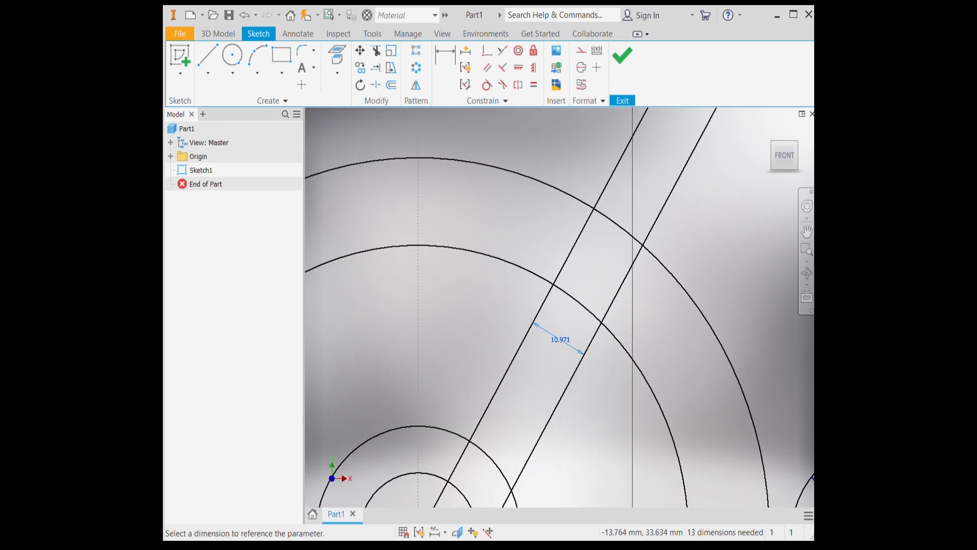
pyautogui.write('15')
pyautogui.press('Return')
pyautogui.scroll(-6, 559, 346)
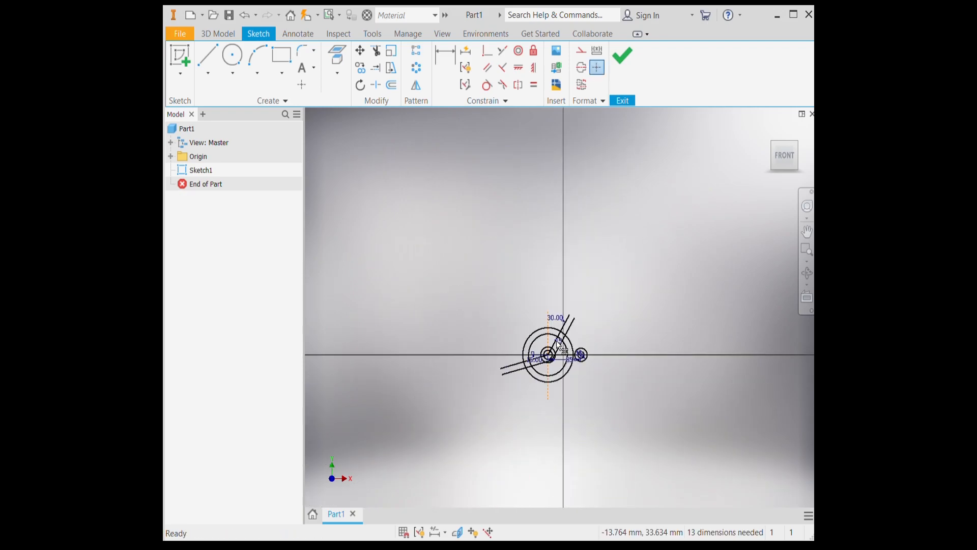
# Trim the two large circles around the left centre between the offset slanted lines on the lower and right side
pyautogui.scroll(4, 529, 370)
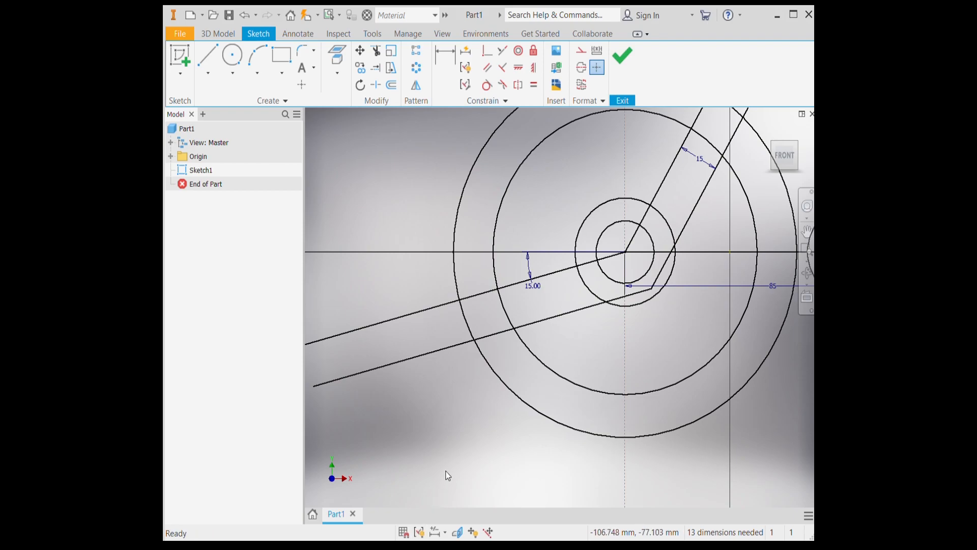
pyautogui.scroll(-3, 448, 471)
pyautogui.click(376, 50)
pyautogui.click(644, 295)
pyautogui.click(508, 410)
pyautogui.click(490, 427)
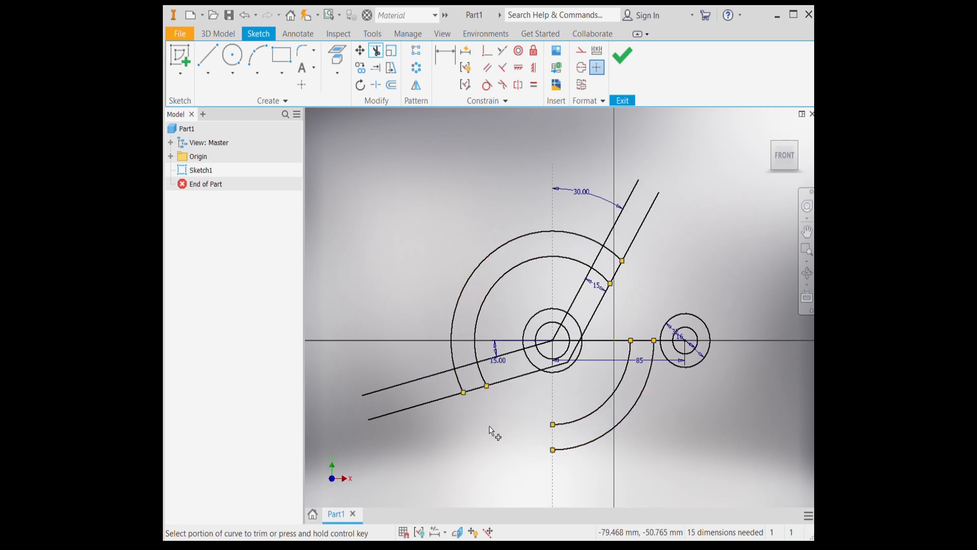
pyautogui.press('Escape')
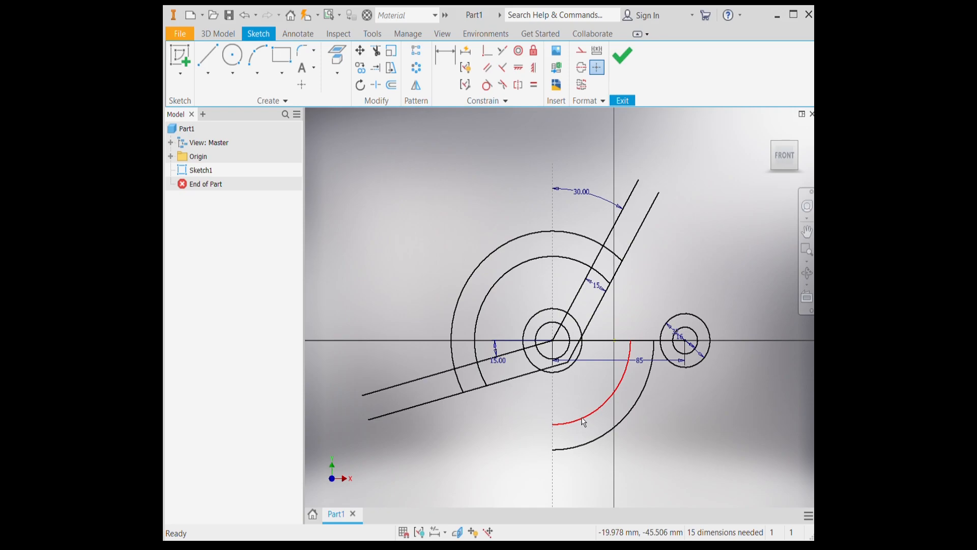
# Delete the two leftover large arcs below the horizontal centre line
pyautogui.click(583, 422)
pyautogui.press('Delete')
pyautogui.click(587, 450)
pyautogui.press('Delete')
# Trim the outer ends of all four slanted lines back to the outer large arc
pyautogui.click(376, 54)
pyautogui.click(411, 407)
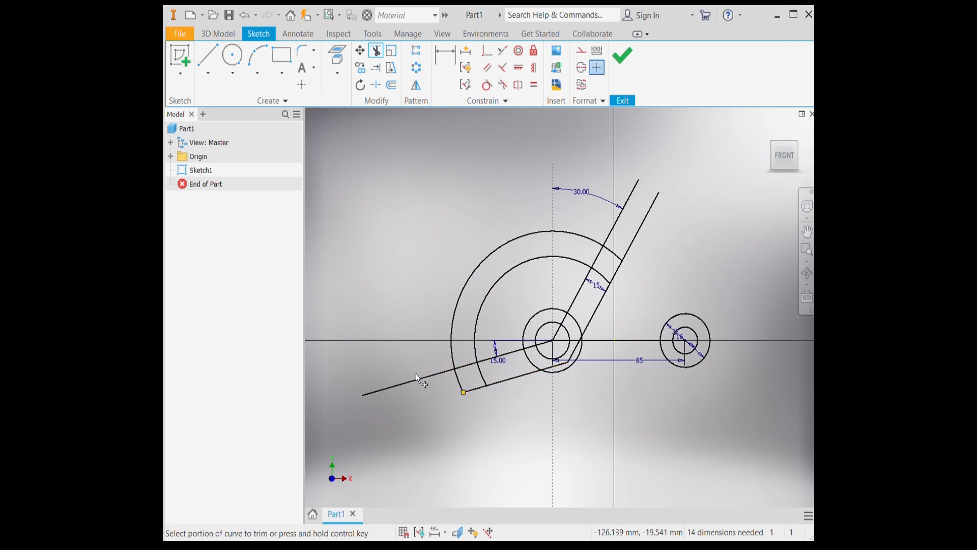
pyautogui.click(414, 379)
pyautogui.click(638, 229)
pyautogui.click(632, 194)
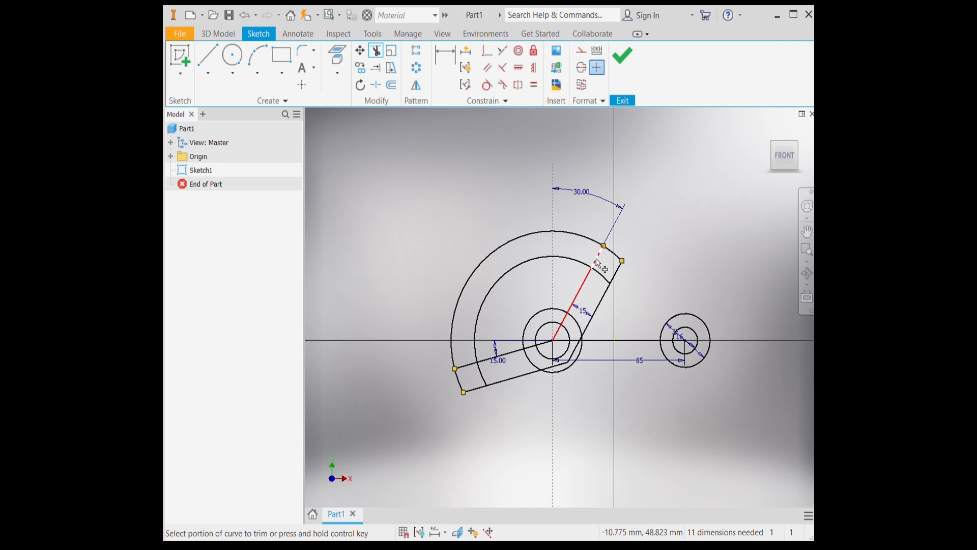
pyautogui.press('Escape')
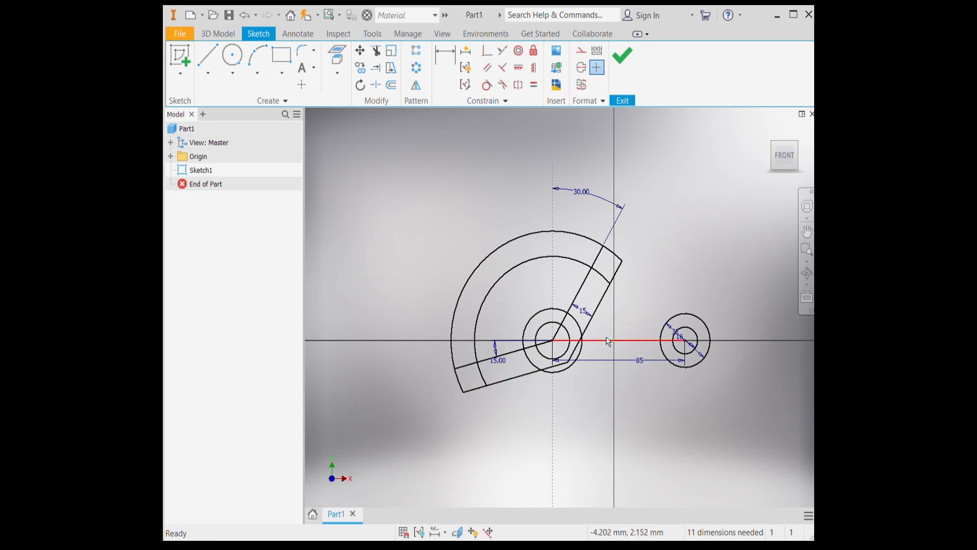
# Offset the horizontal line between the two centres 10 mm upward and 10 mm downward
pyautogui.click(391, 85)
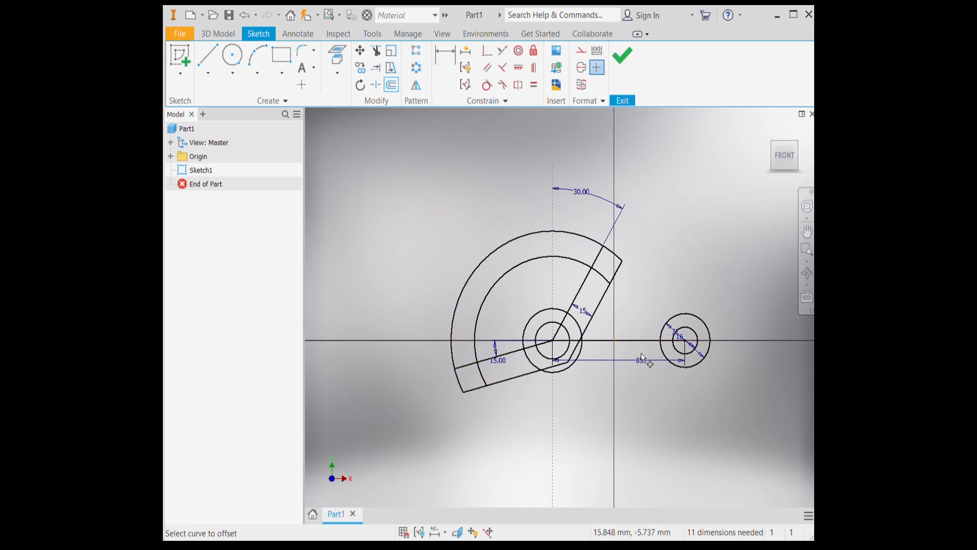
pyautogui.click(637, 342)
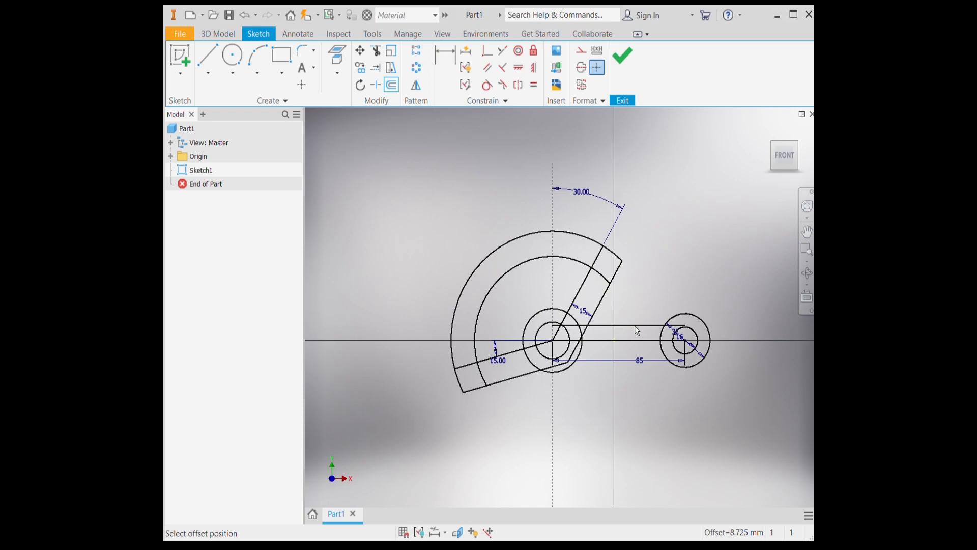
pyautogui.click(635, 326)
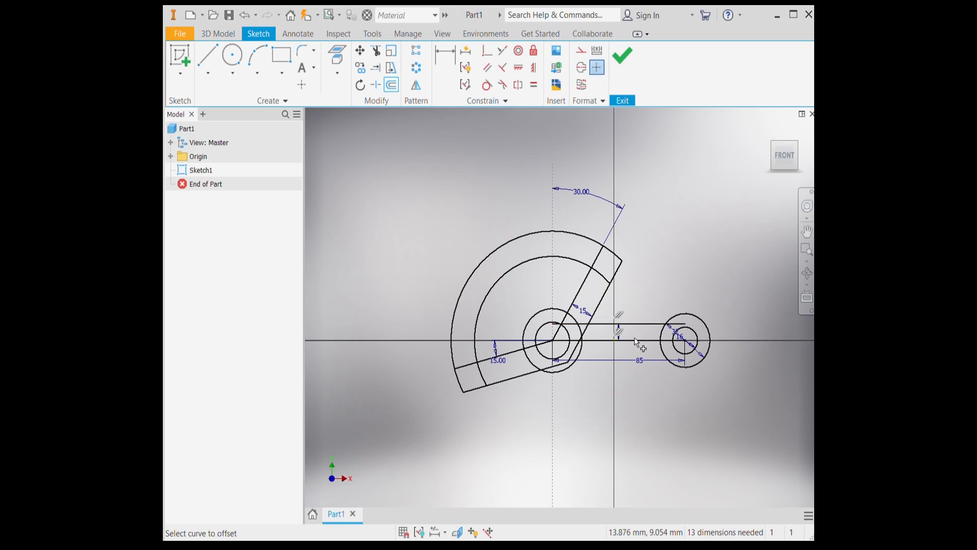
pyautogui.click(640, 340)
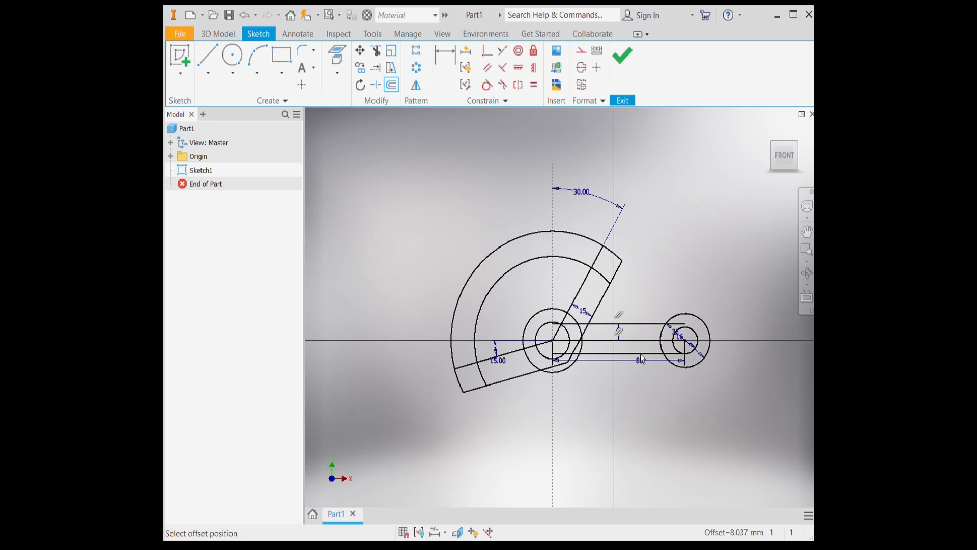
pyautogui.click(641, 358)
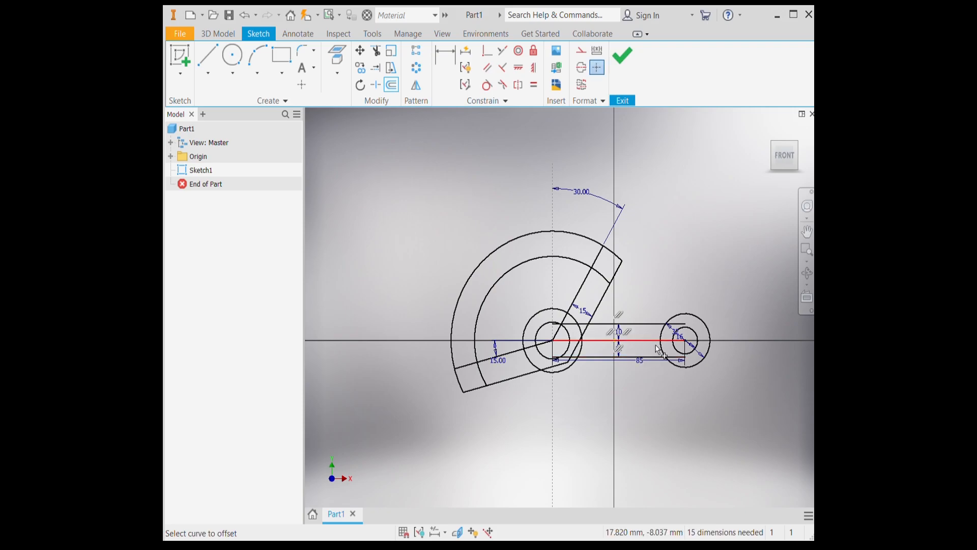
# Trim the right outer circle between the two offset horizontal lines, and the upper line's end inside that circle
pyautogui.scroll(-5, 662, 331)
pyautogui.click(375, 51)
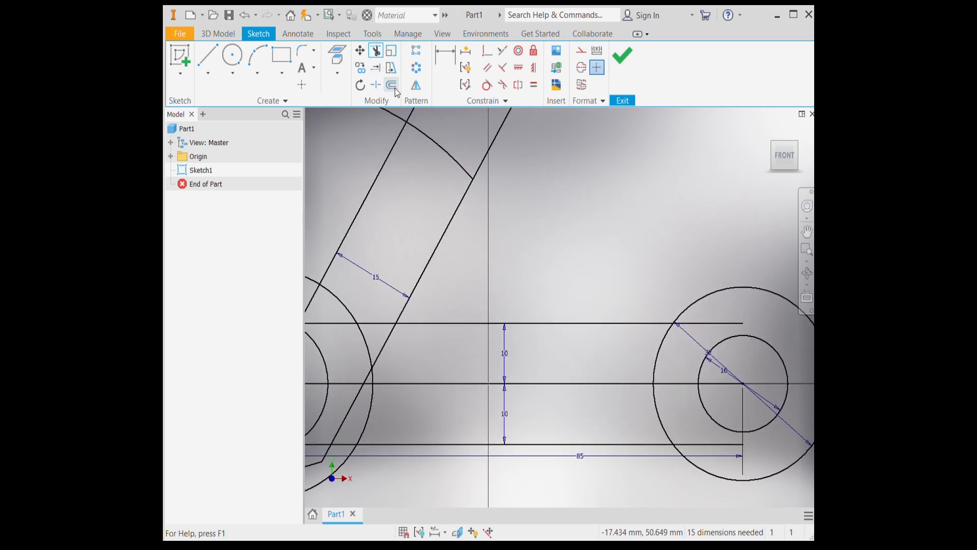
pyautogui.click(657, 356)
pyautogui.click(658, 427)
pyautogui.click(677, 330)
pyautogui.scroll(5, 679, 330)
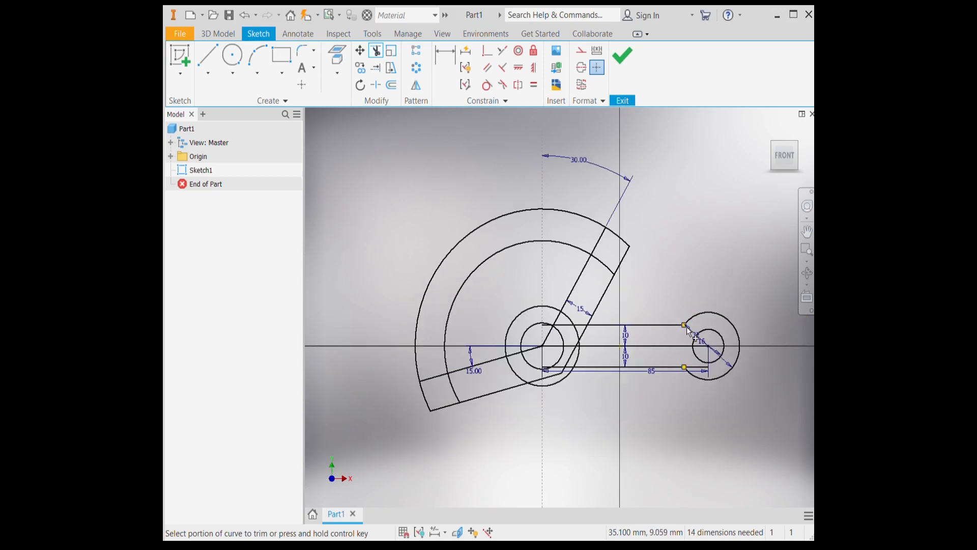
pyautogui.press('Escape')
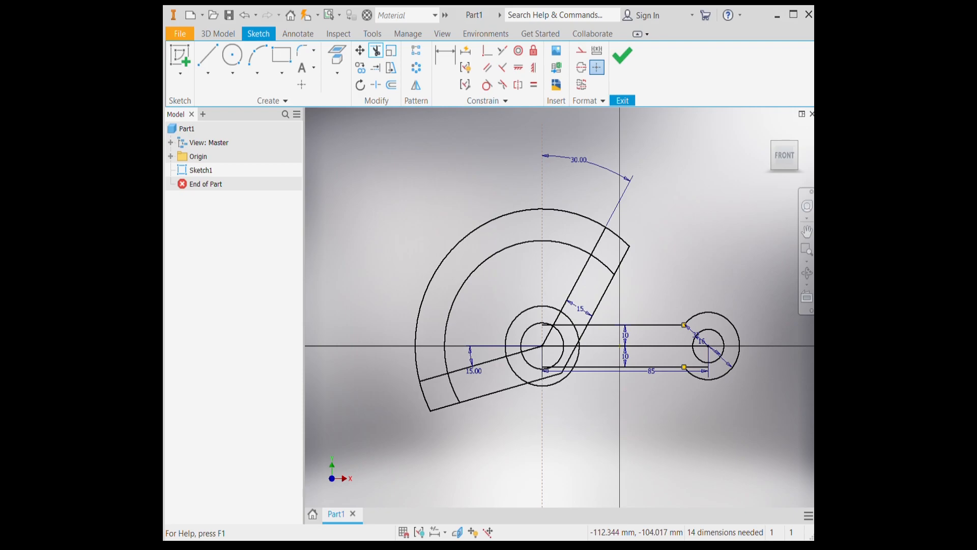
# Trim the two offset horizontal lines where they cross the ring between the left hub circles
pyautogui.click(376, 50)
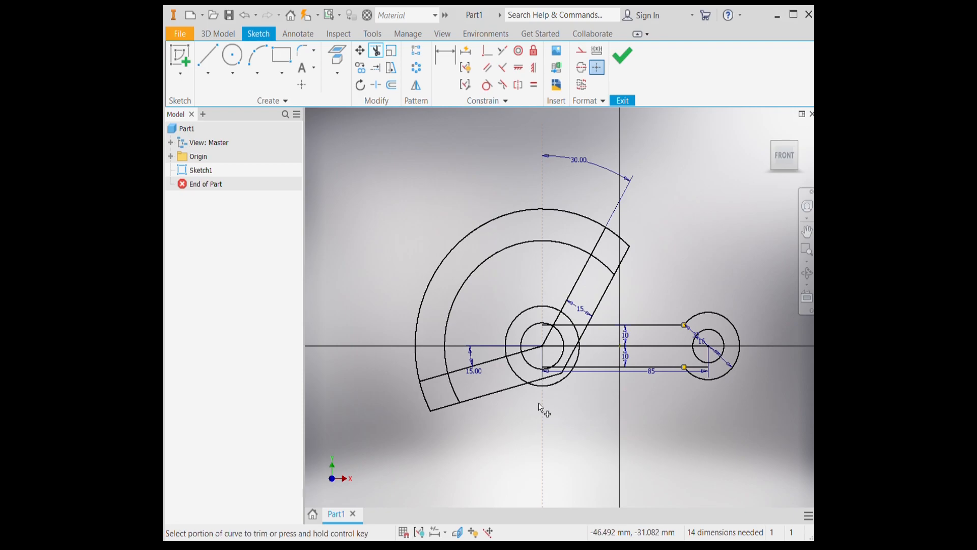
pyautogui.scroll(5, 547, 356)
pyautogui.scroll(-3, 551, 347)
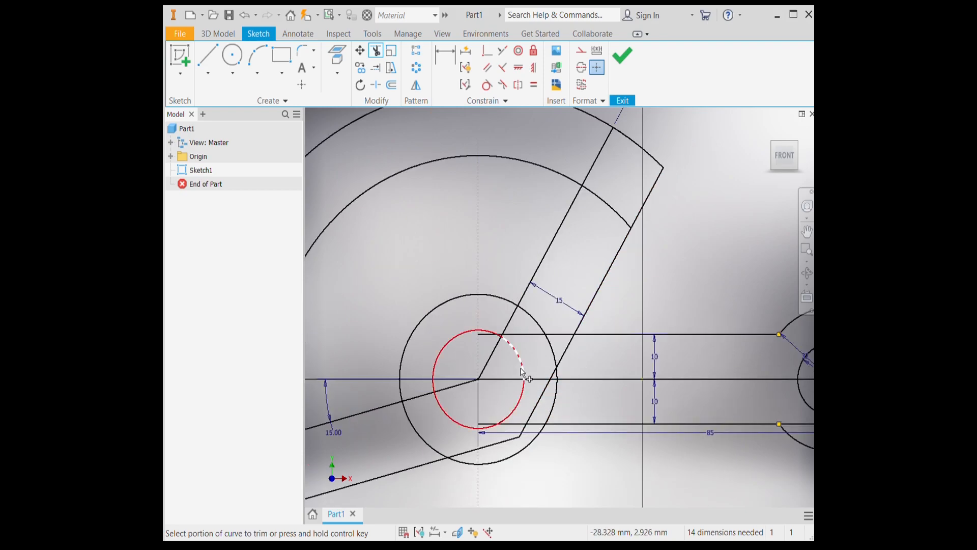
pyautogui.click(530, 335)
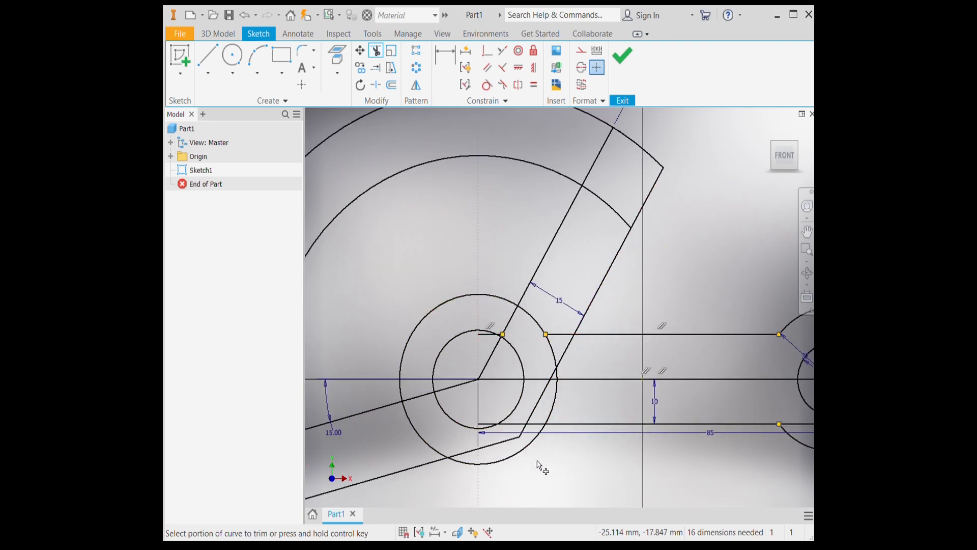
pyautogui.click(538, 424)
pyautogui.click(502, 425)
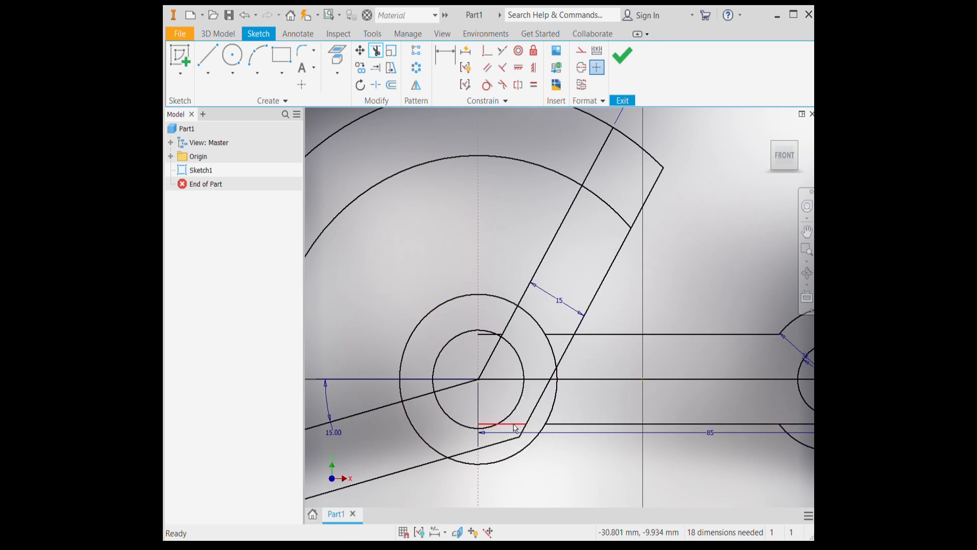
pyautogui.press('Escape')
# Delete the leftover horizontal stubs inside the left hub and the dashed vertical line through its centre
pyautogui.scroll(5, 487, 335)
pyautogui.click(474, 334)
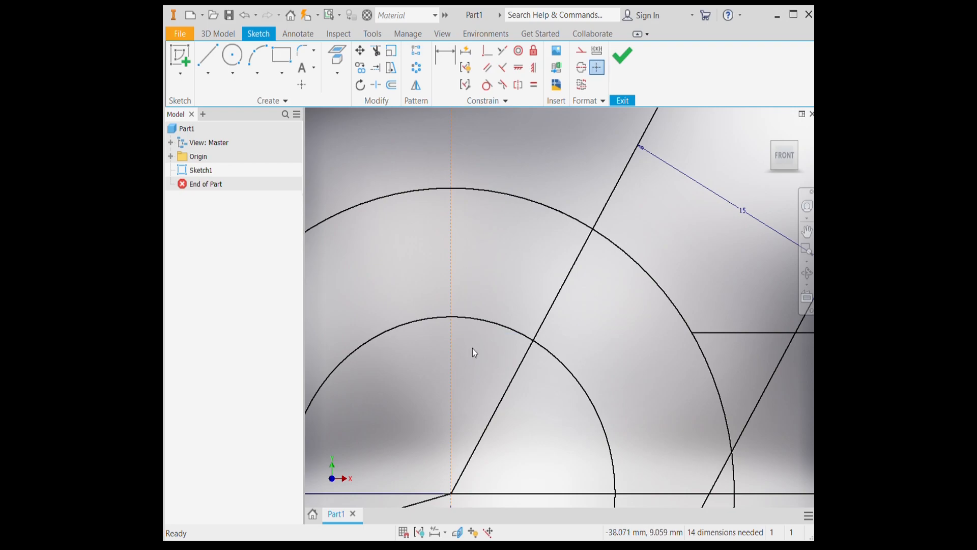
pyautogui.scroll(-8, 473, 351)
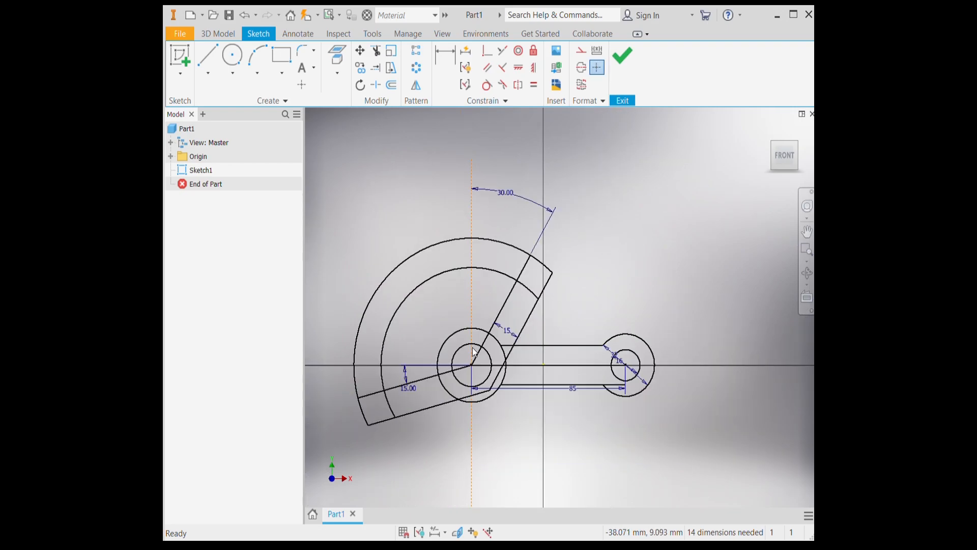
pyautogui.click(470, 438)
pyautogui.press('Delete')
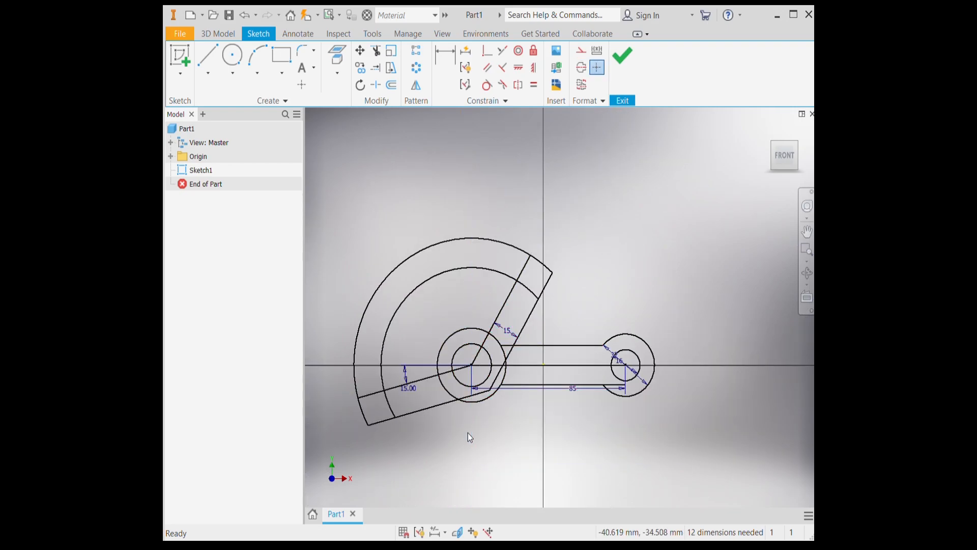
# Trim the upper offset slanted line between the horizontal arm and the hub, and the lower horizontal line's end inside the right circle
pyautogui.scroll(3, 477, 369)
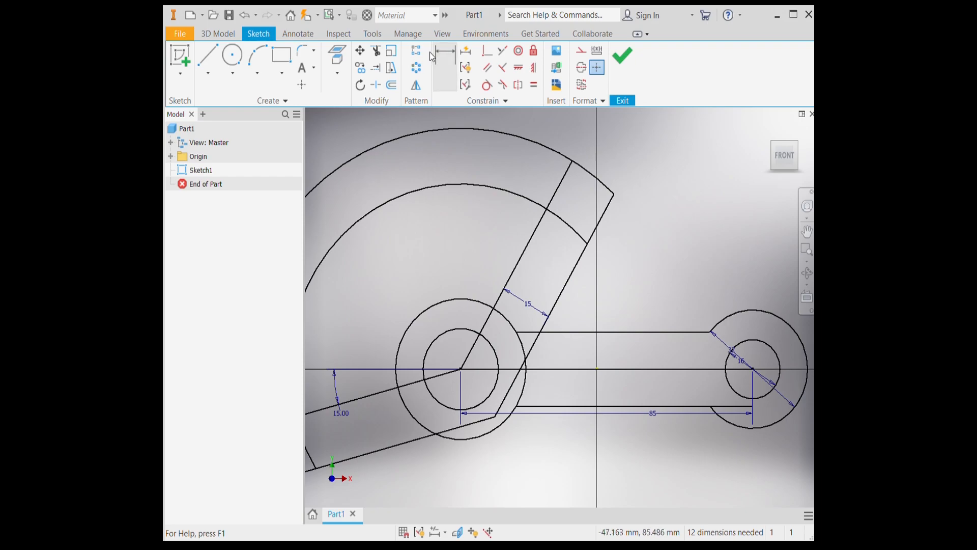
pyautogui.click(377, 51)
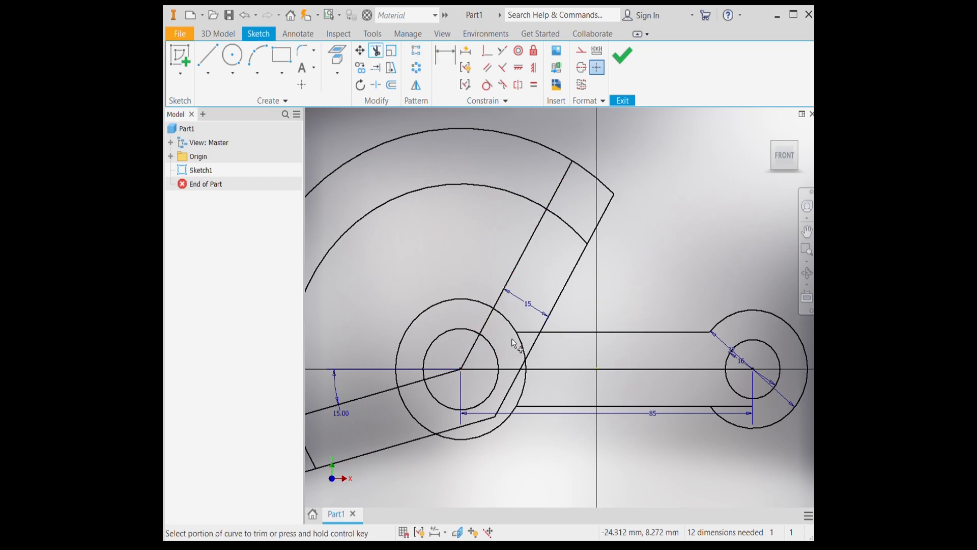
pyautogui.click(535, 352)
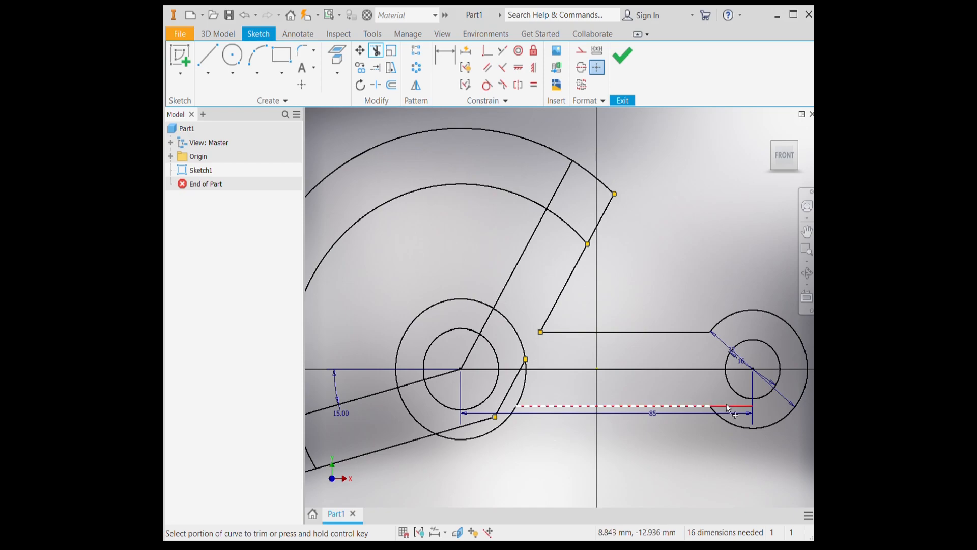
pyautogui.click(741, 406)
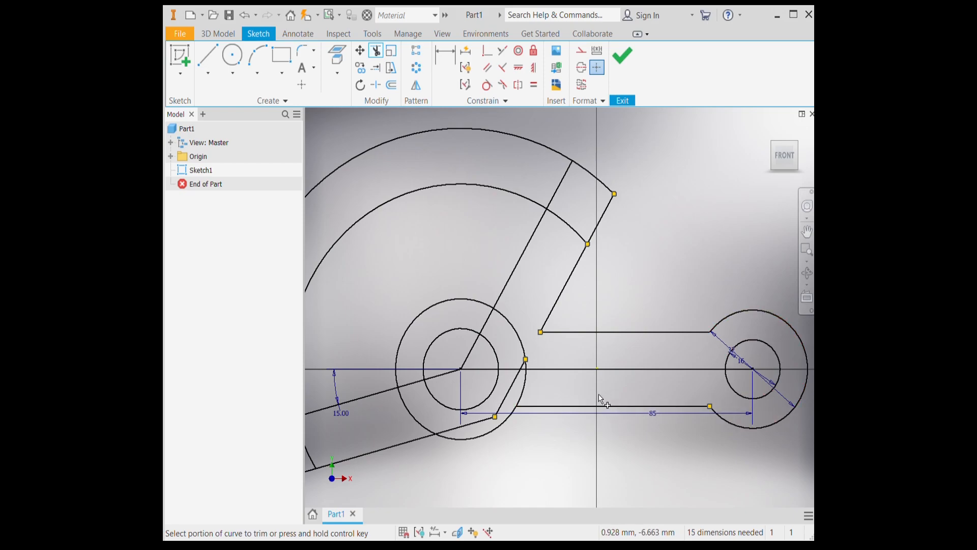
pyautogui.press('Escape')
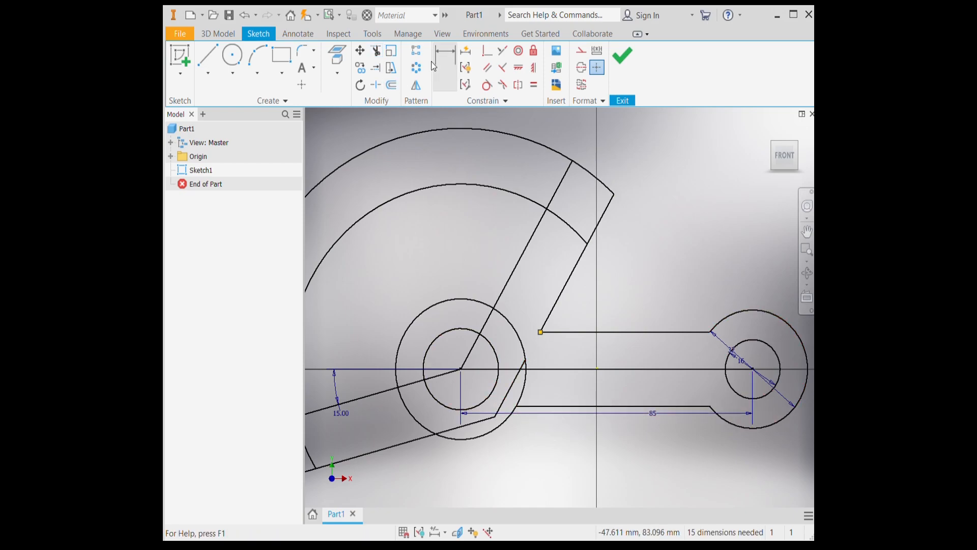
# Trim the dividing line and arc segments where the lower slanted arm meets the left hub and the curved band
pyautogui.click(376, 51)
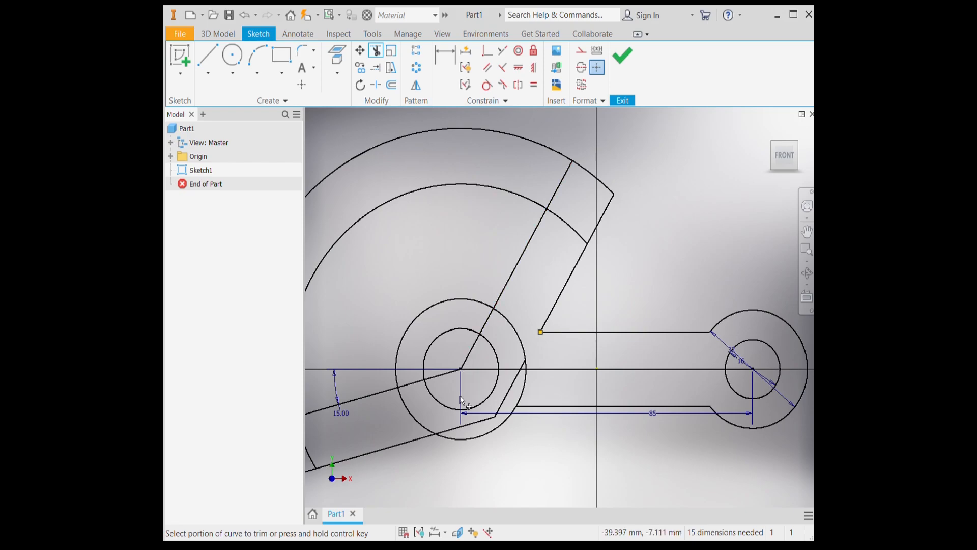
pyautogui.click(446, 434)
pyautogui.click(412, 384)
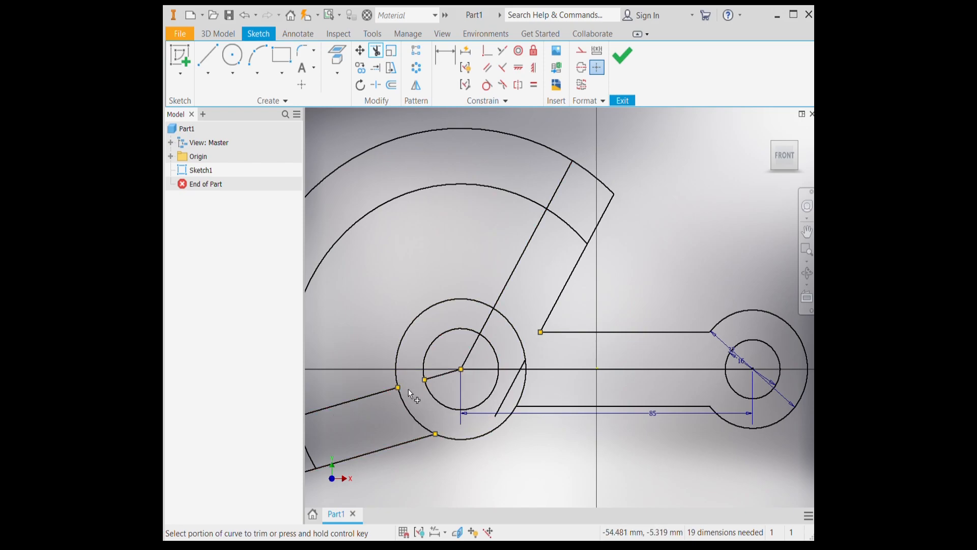
pyautogui.click(406, 406)
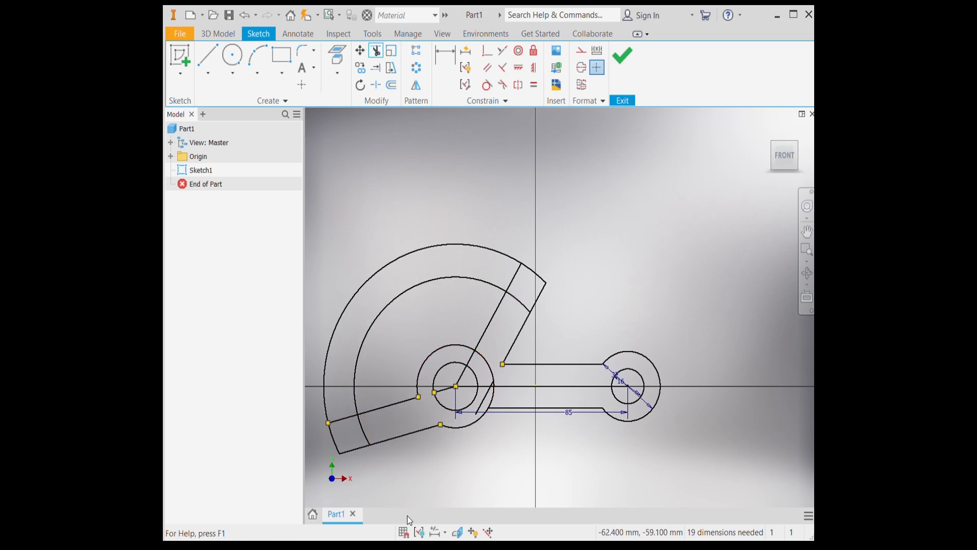
pyautogui.click(344, 420)
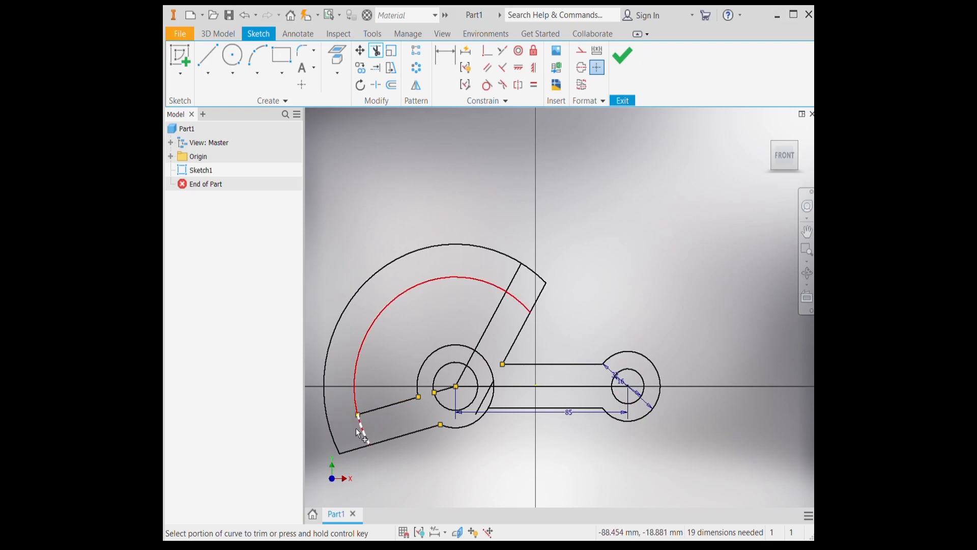
pyautogui.press('Escape')
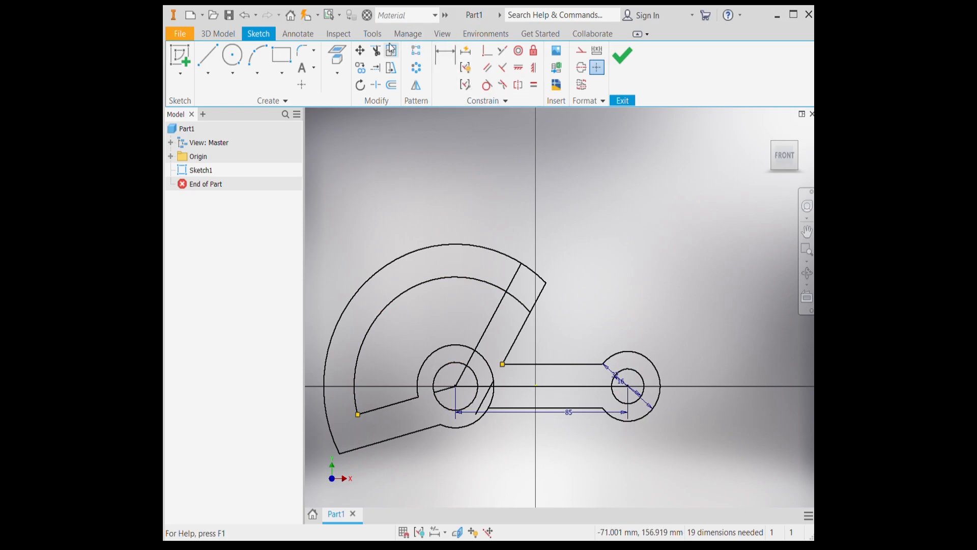
# Trim the upper slanted line inside the hub ring, and the hub's outer arc where the upper slanted and horizontal arms join it
pyautogui.click(370, 58)
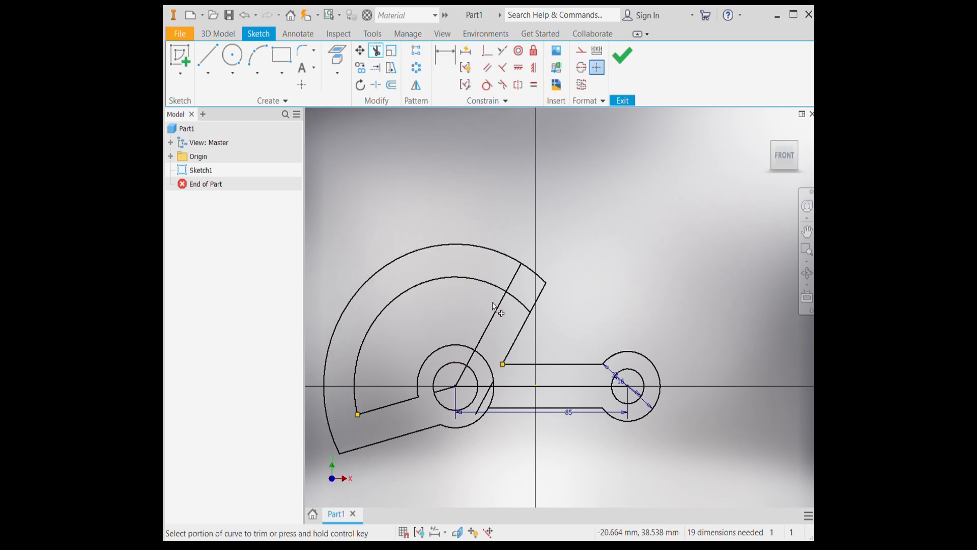
pyautogui.click(470, 359)
pyautogui.scroll(-3, 444, 402)
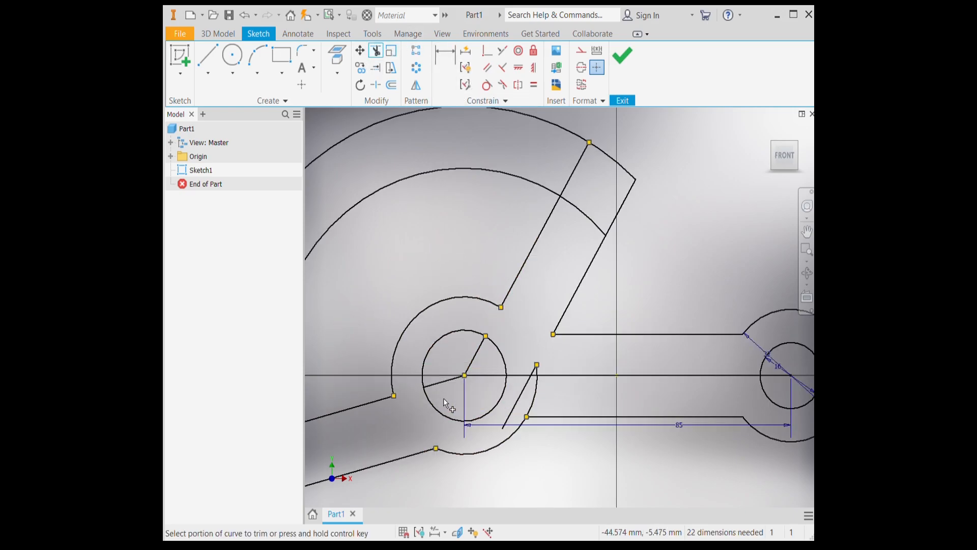
pyautogui.press('Escape')
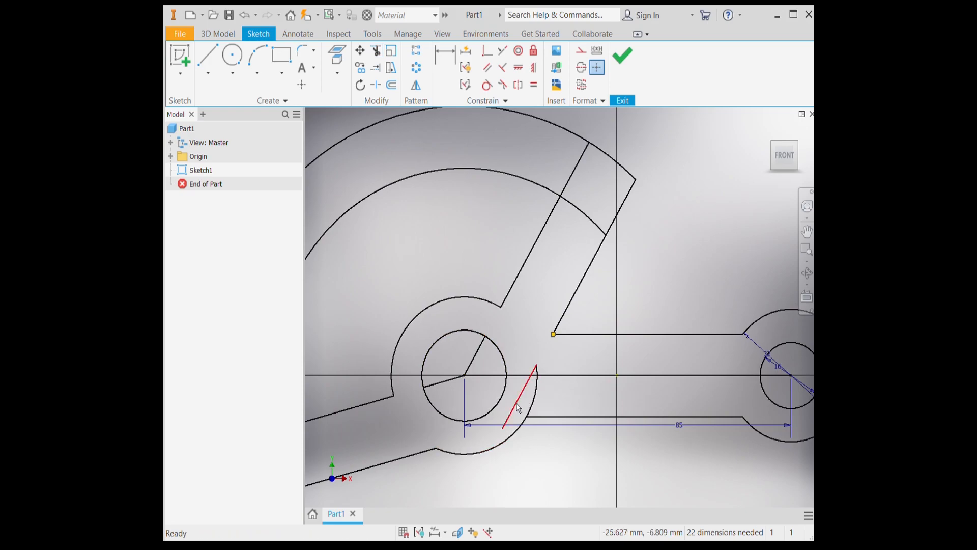
# Delete the leftover slanted segment at the hub's edge and the two short lines inside the left inner circle
pyautogui.click(517, 407)
pyautogui.press('Delete')
pyautogui.click(474, 357)
pyautogui.press('Delete')
pyautogui.click(442, 383)
pyautogui.press('Delete')
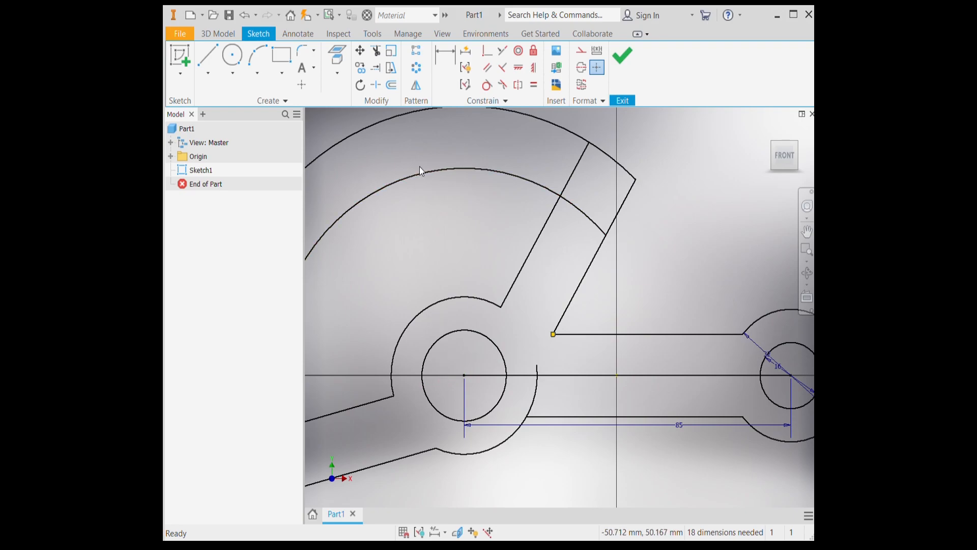
# Remove the leftover outer arc of the left hub above the lower horizontal line, where the horizontal arm joins it
pyautogui.click(375, 51)
pyautogui.click(532, 400)
pyautogui.press('Escape')
pyautogui.moveTo(519, 342); pyautogui.dragTo(560, 400)
pyautogui.press('Delete')
pyautogui.scroll(-4, 520, 399)
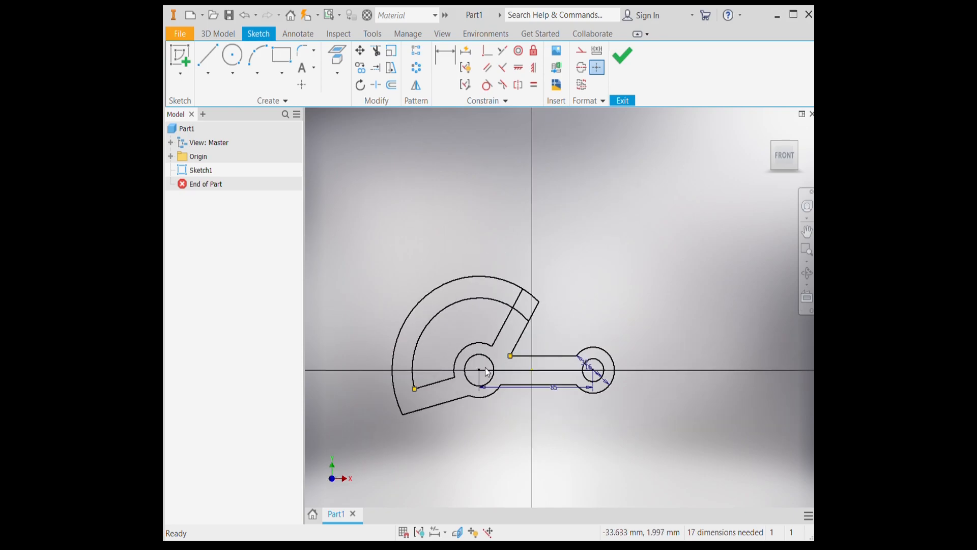
# Trim the slanted line crossing the curved band and the inner arc's end crossing the upper slanted arm
pyautogui.click(374, 53)
pyautogui.scroll(3, 519, 305)
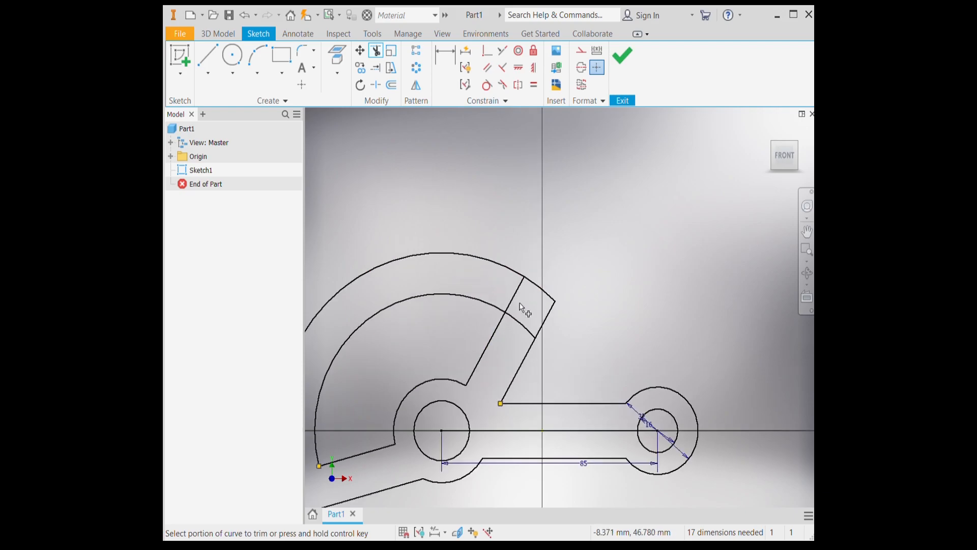
pyautogui.click(512, 319)
pyautogui.click(508, 302)
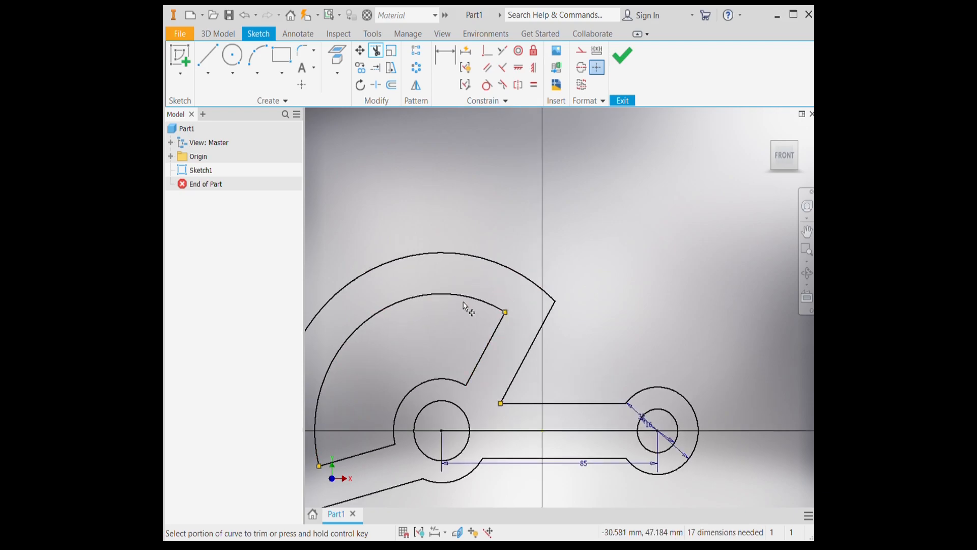
pyautogui.scroll(-3, 463, 302)
pyautogui.scroll(4, 581, 375)
pyautogui.scroll(2, 584, 377)
pyautogui.press('Escape')
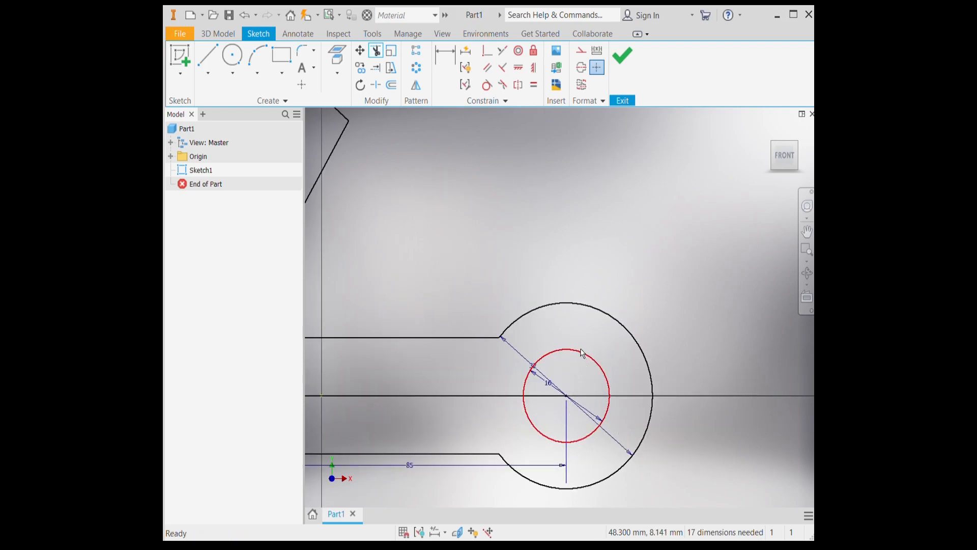
pyautogui.scroll(-5, 579, 356)
pyautogui.scroll(2, 521, 386)
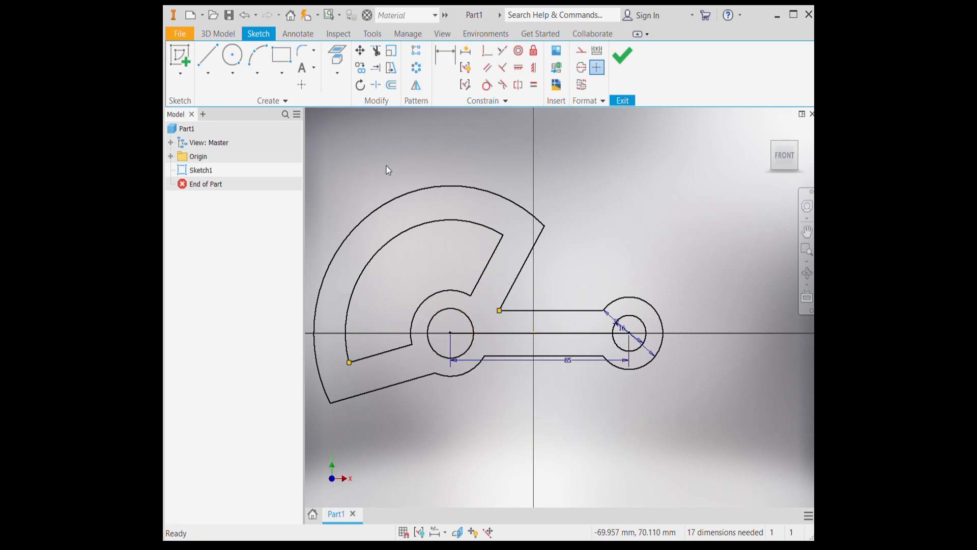
# Fillet the lower slanted arm's corners with the band's inner arc and outer arc at a radius of 5 mm
pyautogui.click(306, 50)
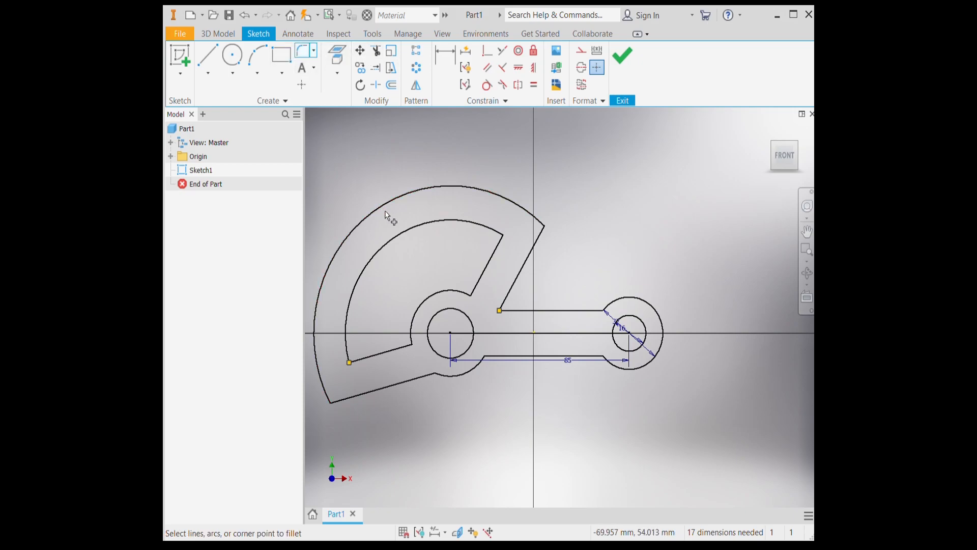
pyautogui.click(364, 359)
pyautogui.click(347, 351)
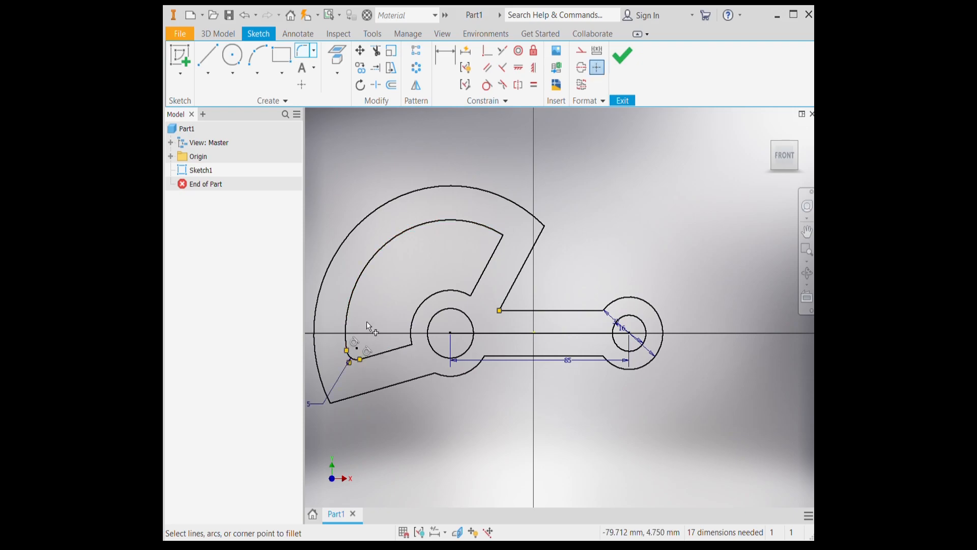
pyautogui.click(347, 399)
pyautogui.click(317, 390)
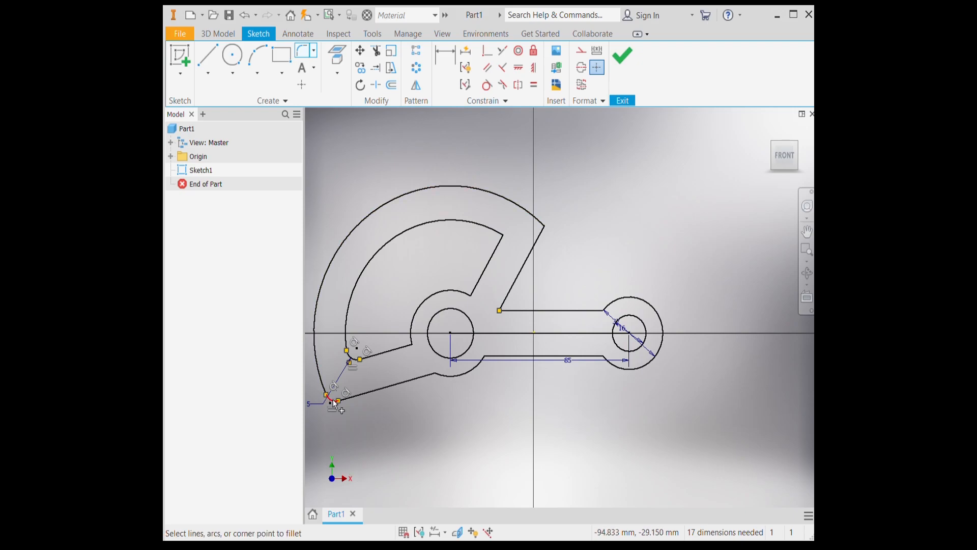
# Fillet the inner opening's remaining three corners, at the upper slanted line's two ends and where the lower slanted line meets the hub
pyautogui.click(495, 254)
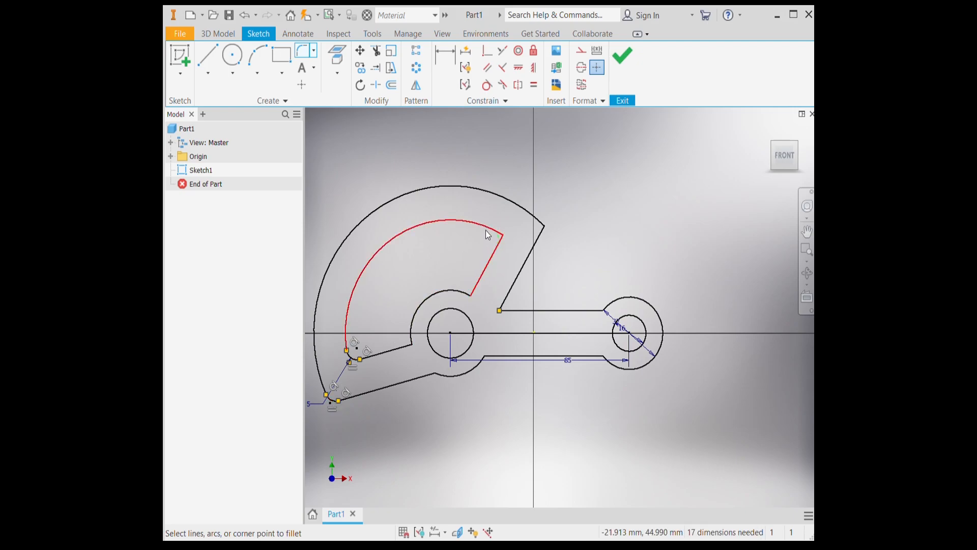
pyautogui.click(488, 228)
pyautogui.click(461, 292)
pyautogui.click(476, 285)
pyautogui.click(398, 357)
pyautogui.click(423, 310)
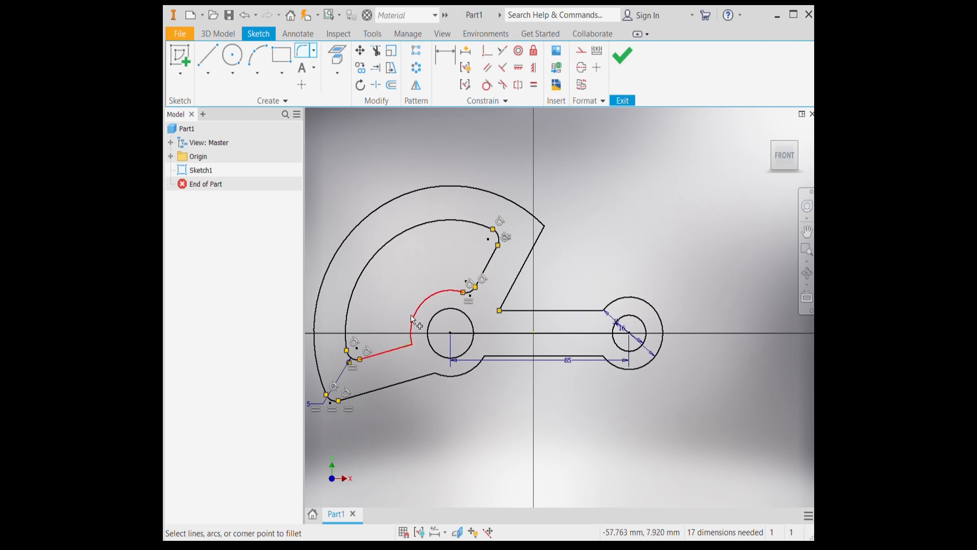
# Fillet the corner between the upper slanted and horizontal arms, and the hub's lower junctions with the slanted and horizontal arms
pyautogui.click(517, 310)
pyautogui.click(510, 289)
pyautogui.press('Escape')
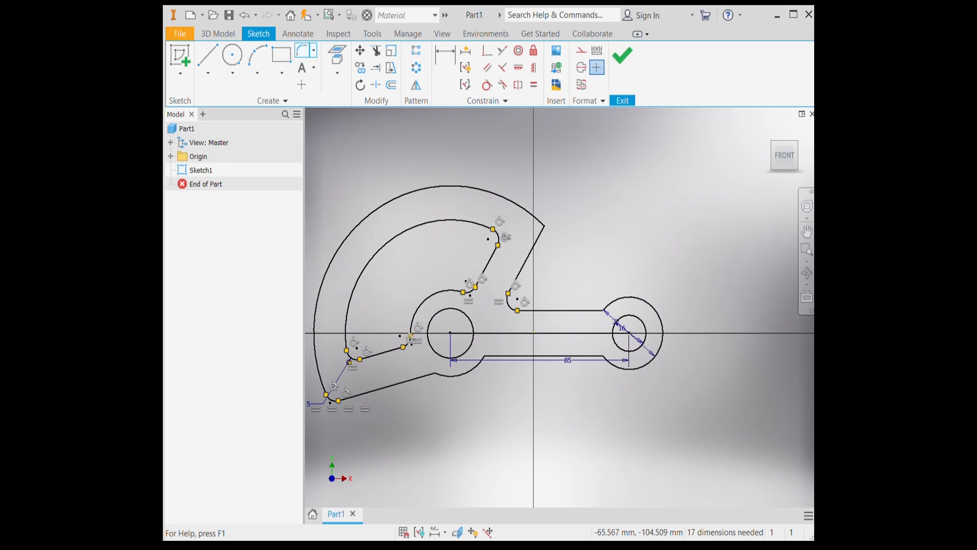
pyautogui.click(409, 382)
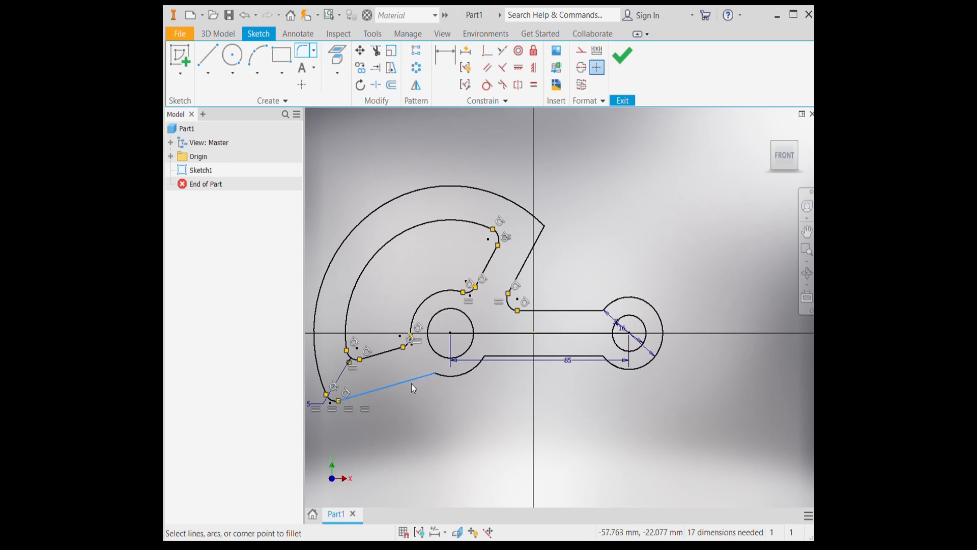
pyautogui.click(442, 377)
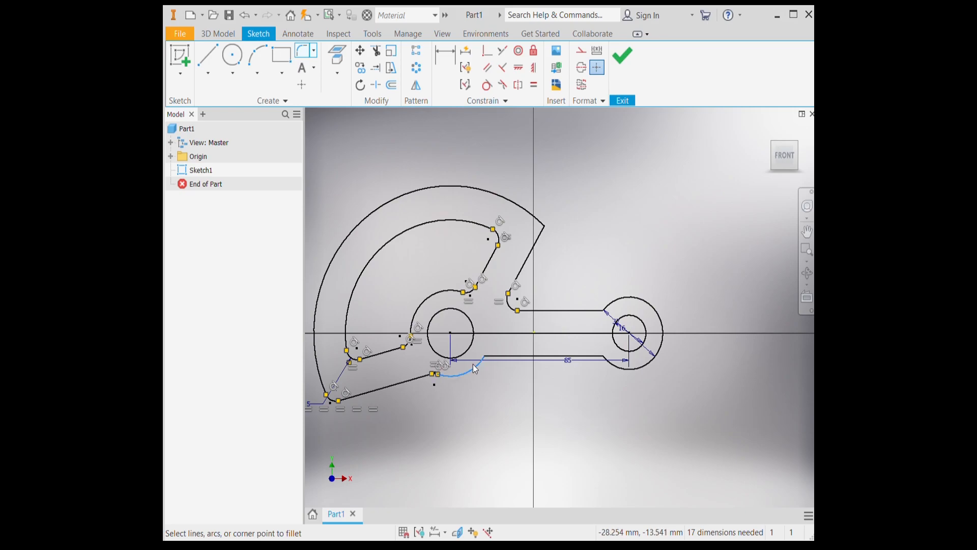
pyautogui.click(488, 360)
pyautogui.press('Escape')
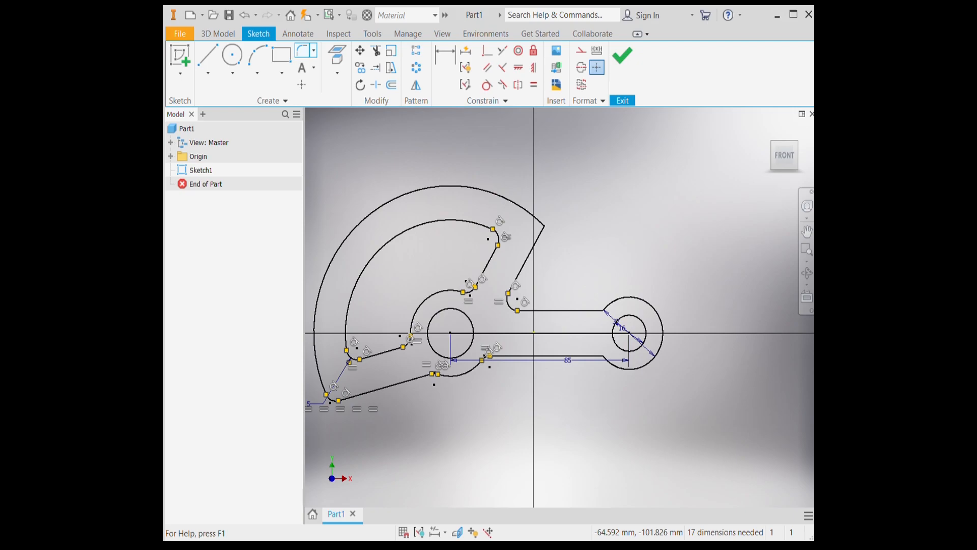
# Delete the fillet arc at the outer corner between the curved band and the lower slanted arm
pyautogui.click(403, 532)
pyautogui.scroll(5, 322, 407)
pyautogui.scroll(3, 321, 403)
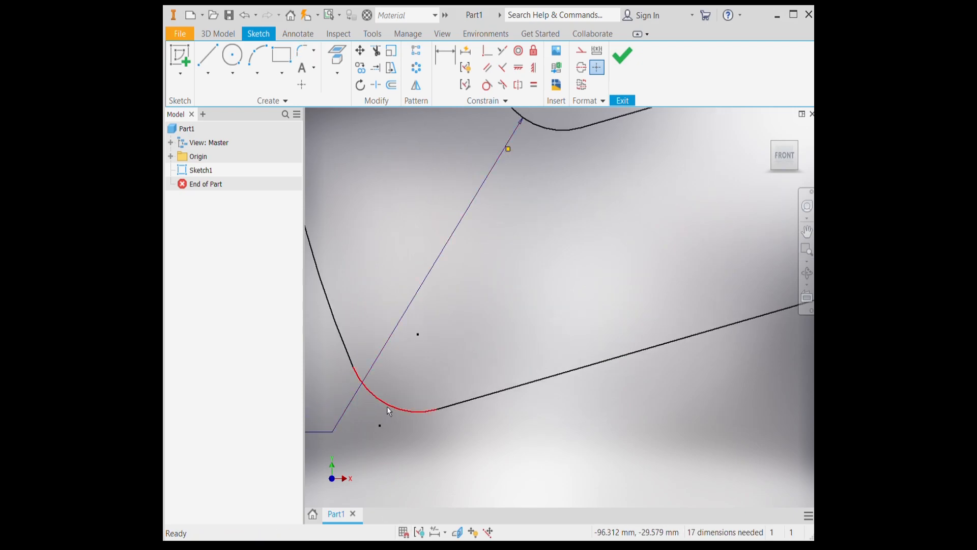
pyautogui.click(389, 411)
pyautogui.press('Delete')
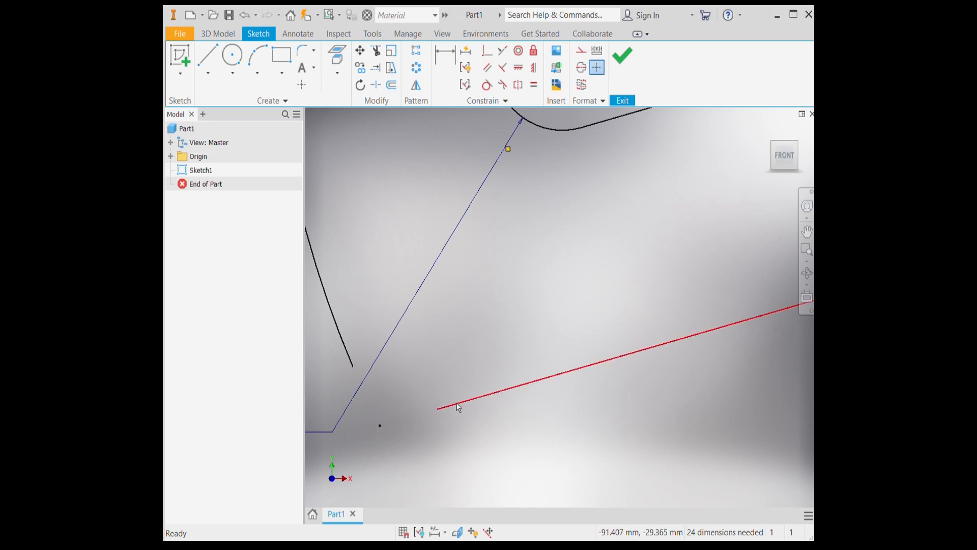
# Extend the outer arc and lower slanted line to a sharp corner, and trim the arc's overshoot
pyautogui.click(375, 71)
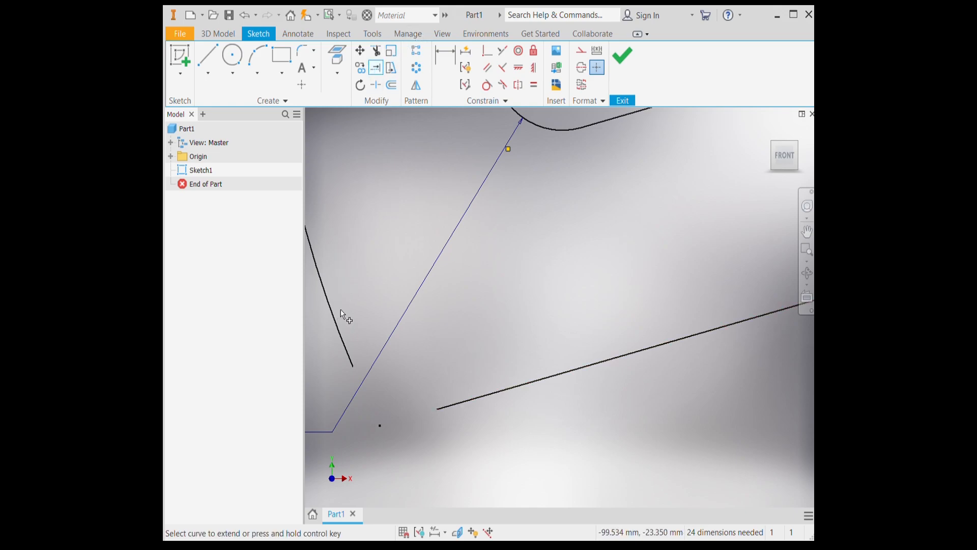
pyautogui.click(345, 345)
pyautogui.click(457, 411)
pyautogui.click(376, 52)
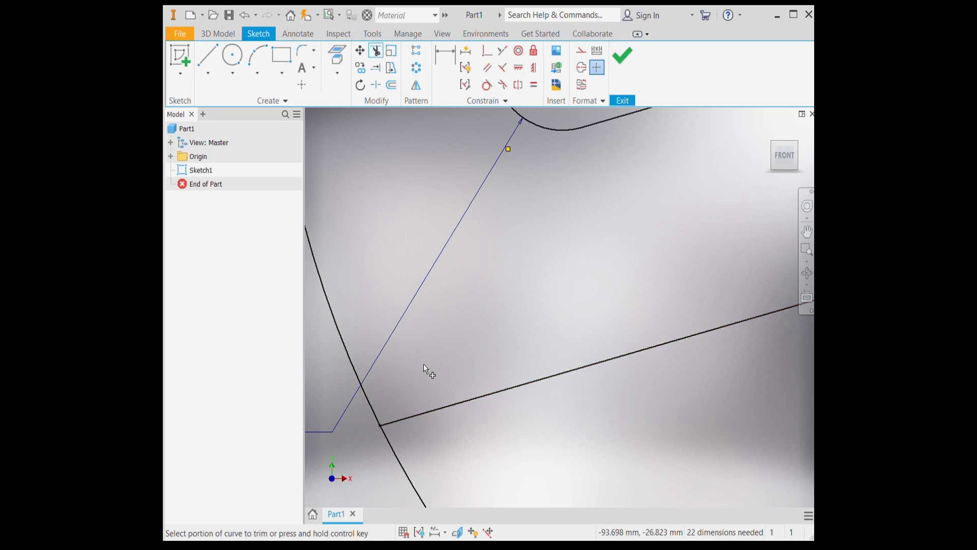
pyautogui.click(391, 442)
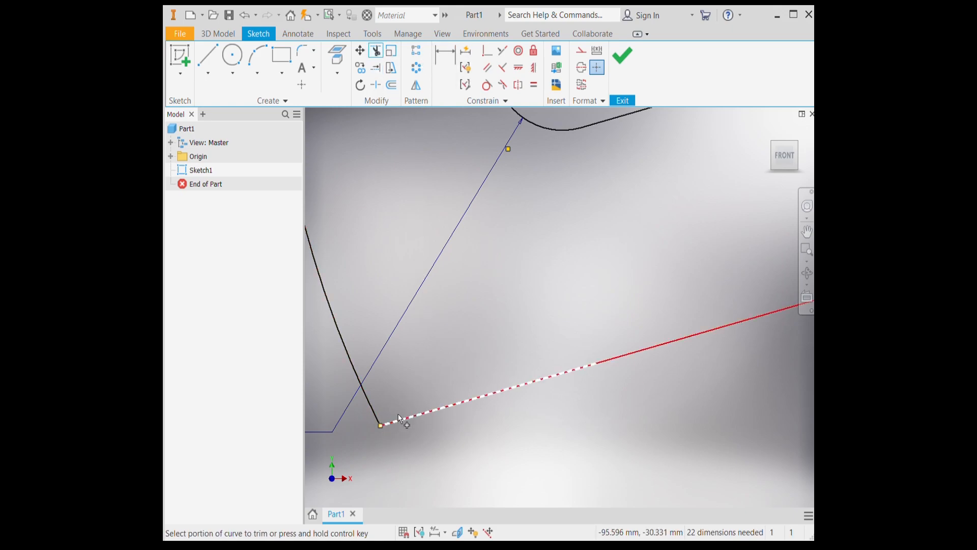
pyautogui.scroll(-8, 403, 400)
pyautogui.press('Escape')
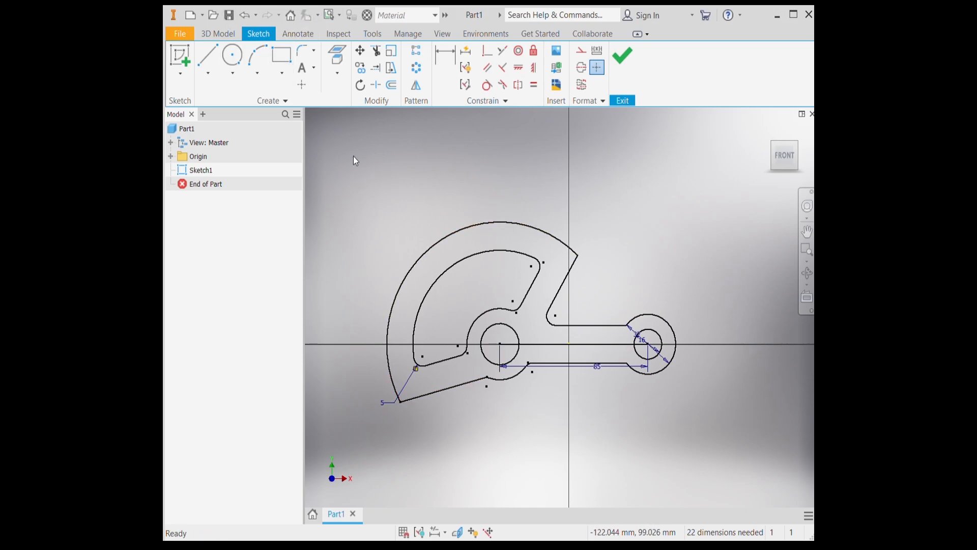
# Finish the sketch, reopen it, and delete the centre line joining the two circle centres
pyautogui.click(622, 56)
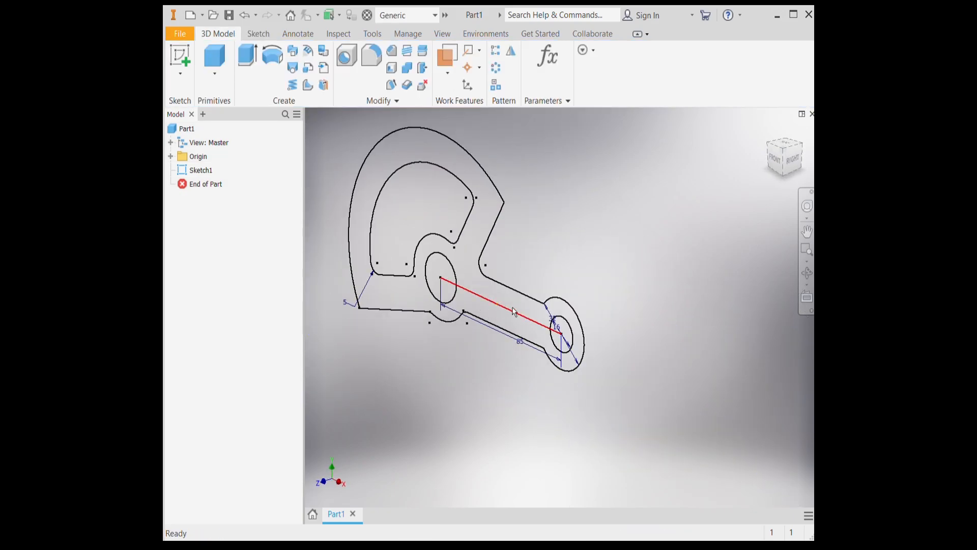
pyautogui.doubleClick(194, 175)
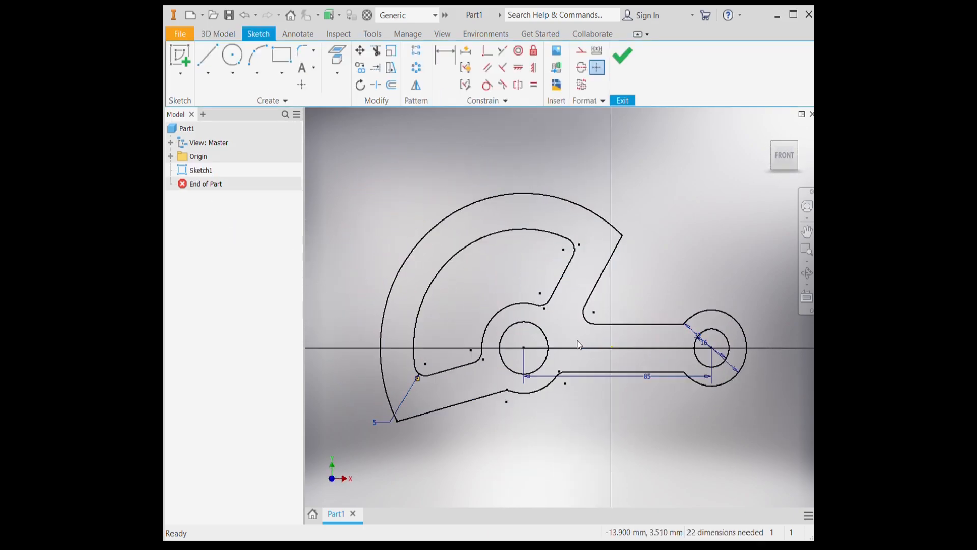
pyautogui.click(579, 349)
pyautogui.press('Delete')
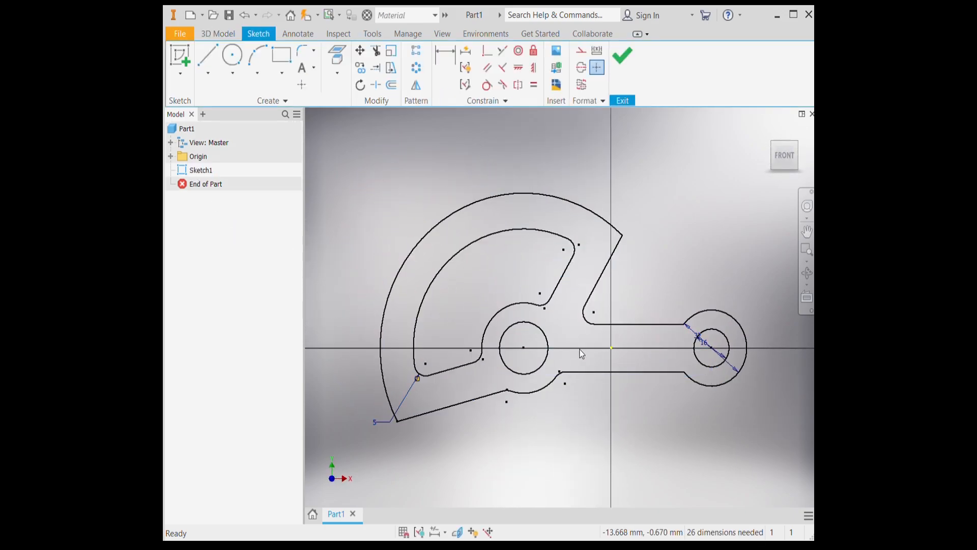
# Delete the right circles' diameter dimensions and the 5 mm fillet radius dimension, and finish the sketch
pyautogui.scroll(5, 718, 347)
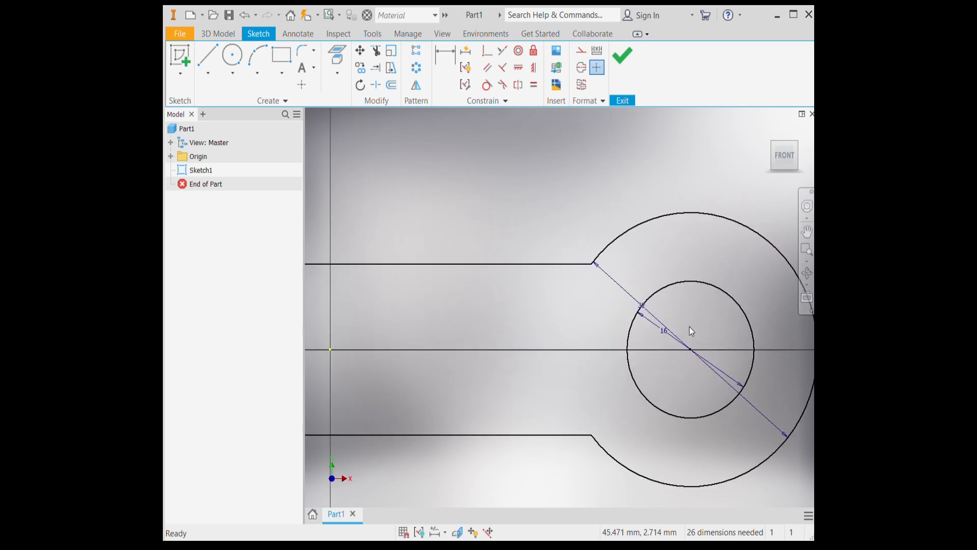
pyautogui.click(669, 343)
pyautogui.press('Delete')
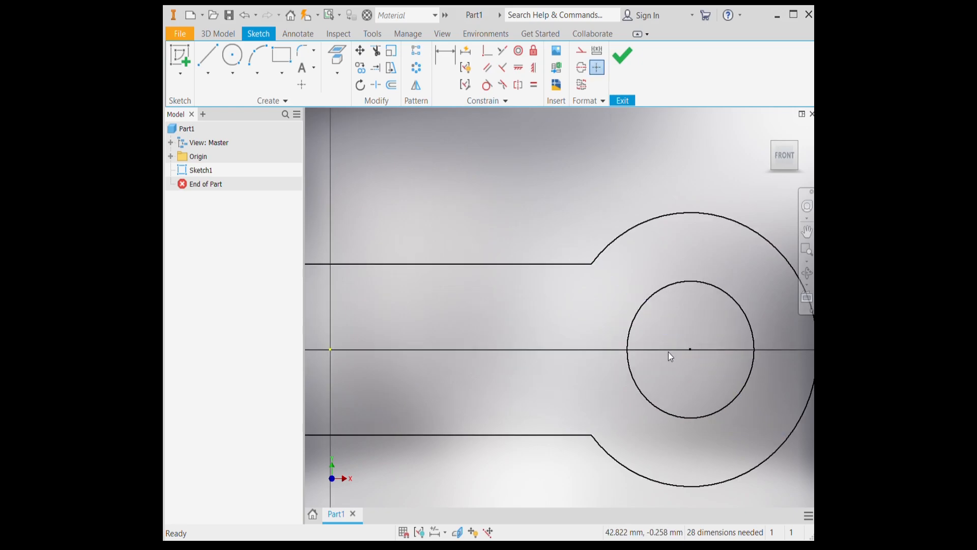
pyautogui.scroll(-5, 667, 352)
pyautogui.scroll(4, 472, 376)
pyautogui.click(476, 399)
pyautogui.press('Delete')
pyautogui.scroll(-4, 482, 335)
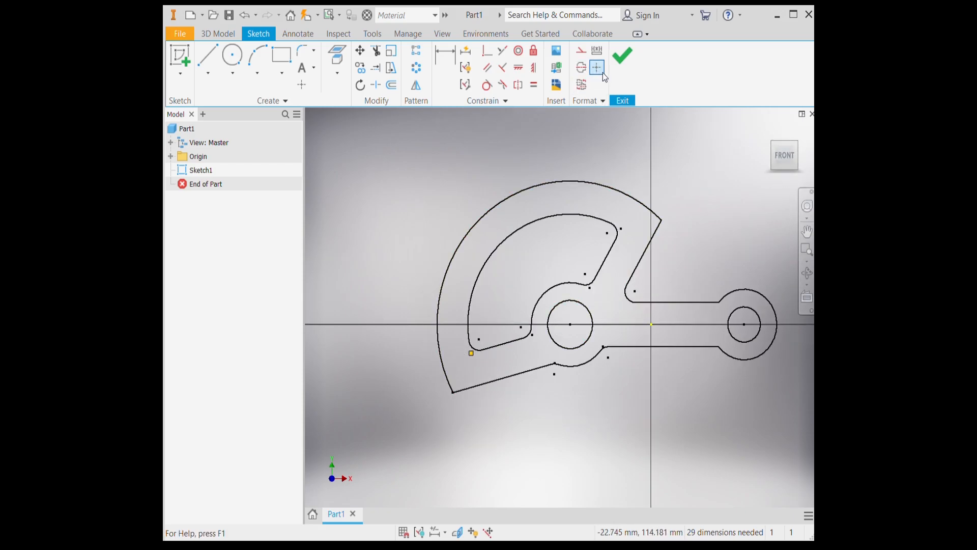
pyautogui.click(617, 54)
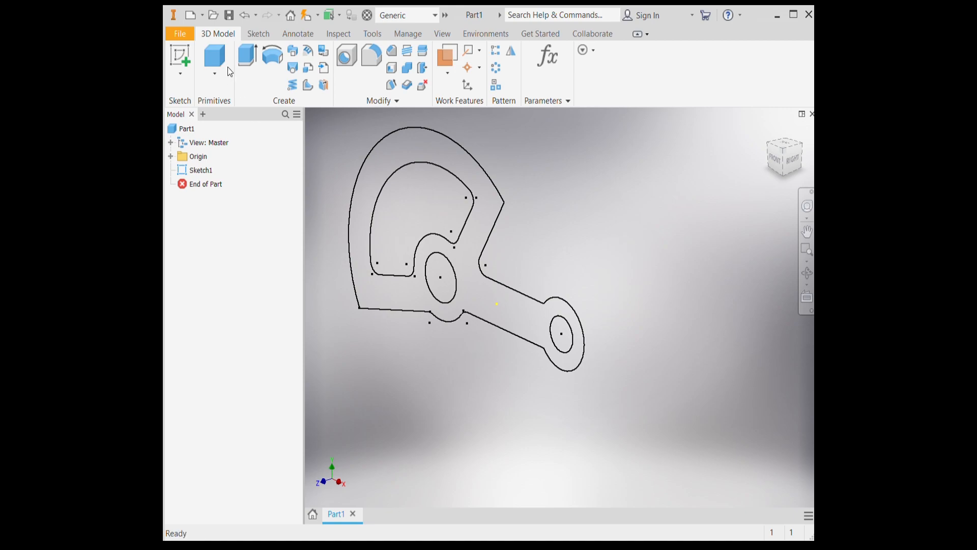
# Extrude the closed profile into a thin solid plate, leaving both circular holes and the curved window open
pyautogui.click(244, 59)
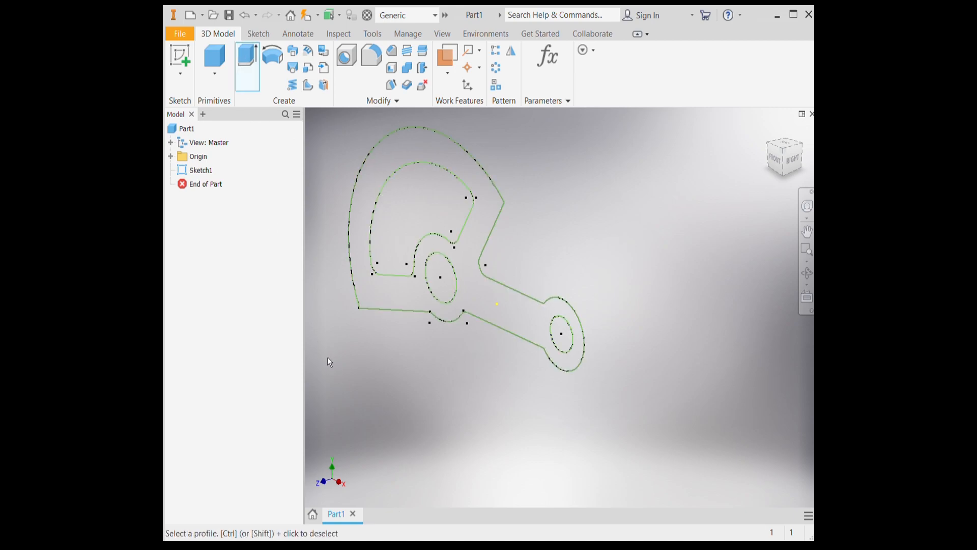
pyautogui.scroll(-5, 617, 339)
pyautogui.scroll(3, 559, 338)
pyautogui.scroll(3, 569, 333)
pyautogui.click(564, 305)
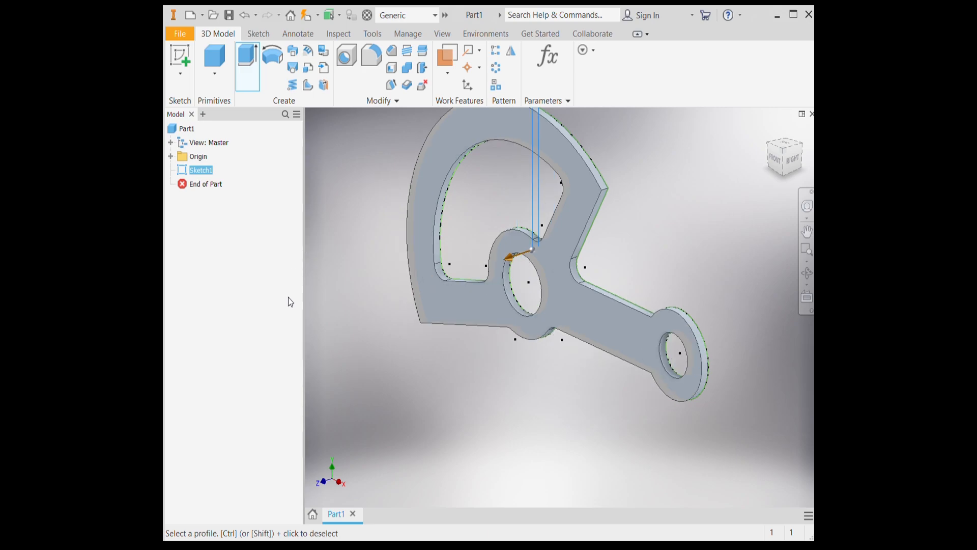
pyautogui.press('Return')
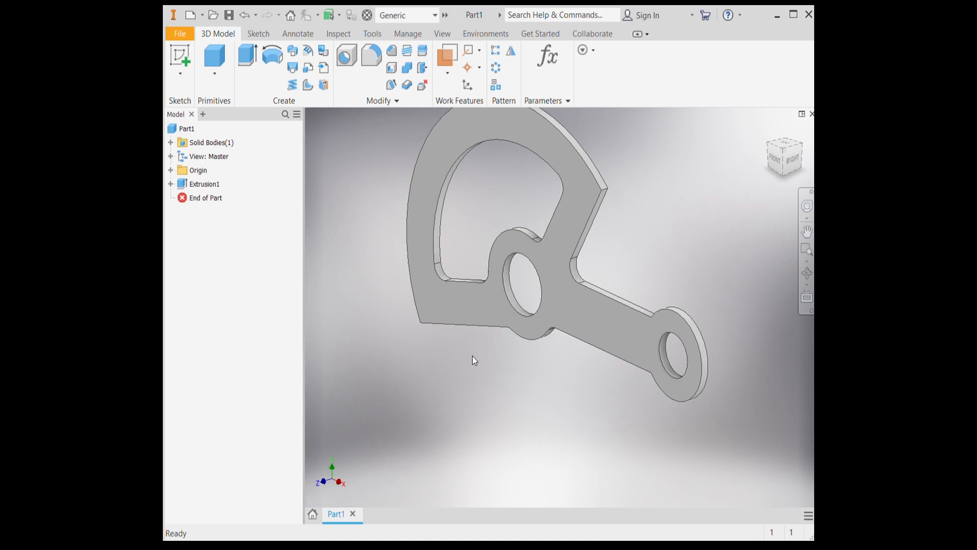
# Select the whole extruded part and apply a speckled gold-coloured metallic appearance to it
pyautogui.scroll(-5, 472, 356)
pyautogui.scroll(-3, 488, 366)
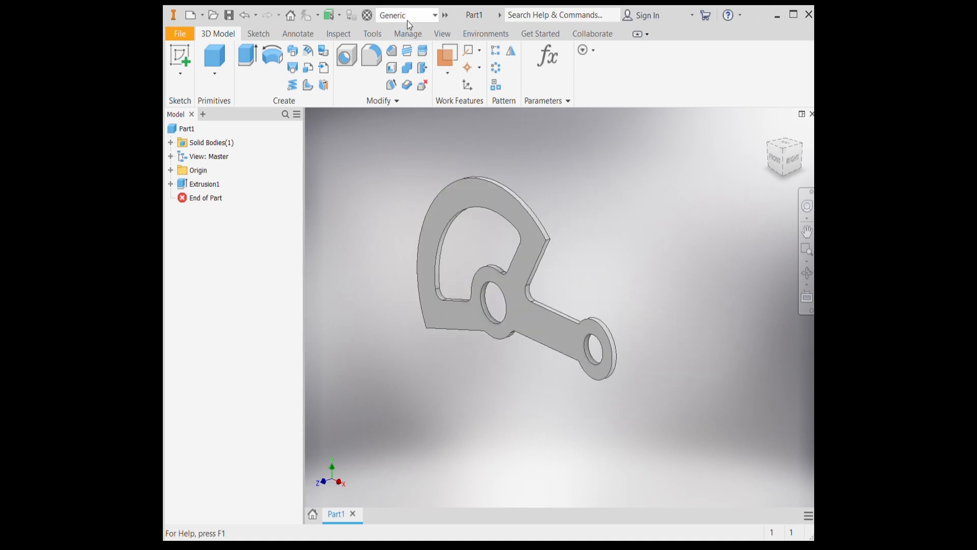
pyautogui.moveTo(384, 156); pyautogui.dragTo(633, 413)
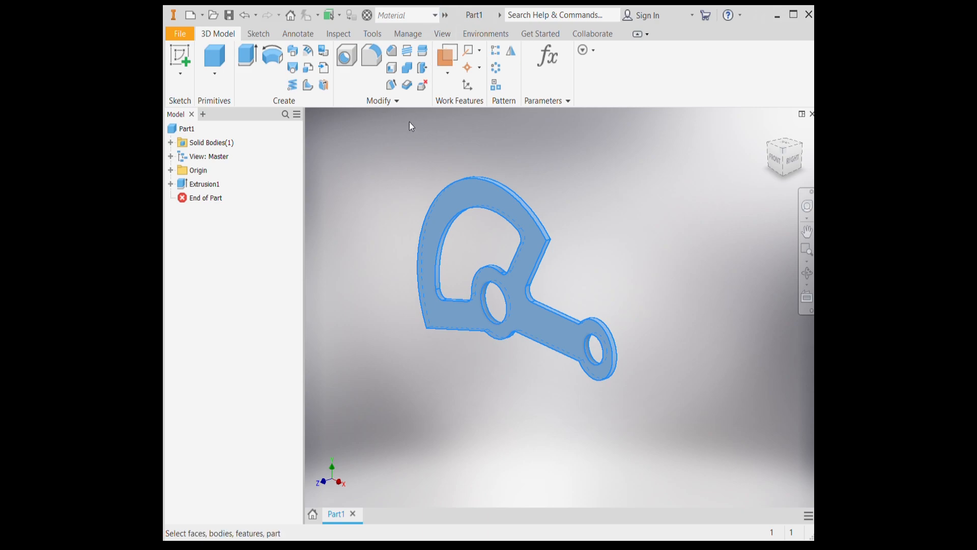
pyautogui.scroll(-3, 677, 303)
pyautogui.scroll(-1, 633, 307)
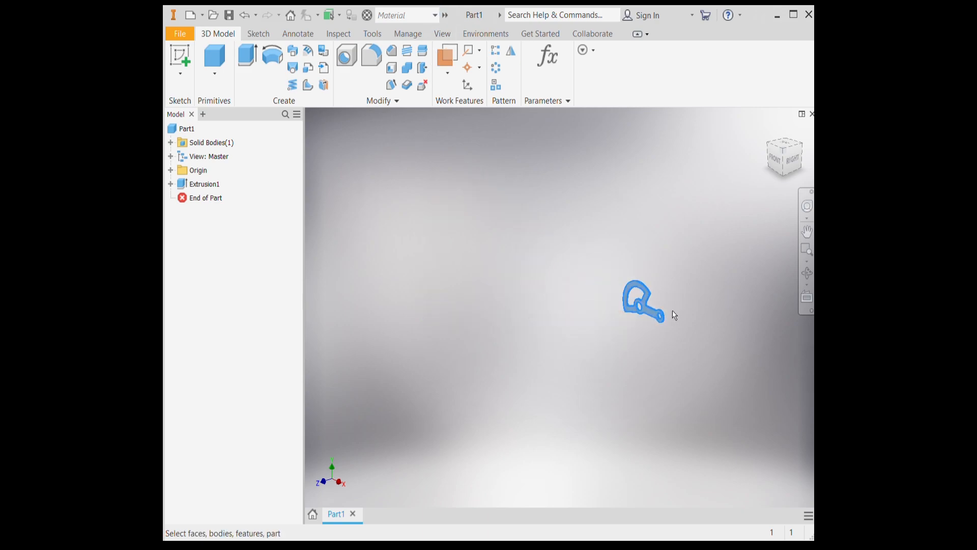
pyautogui.scroll(4, 628, 306)
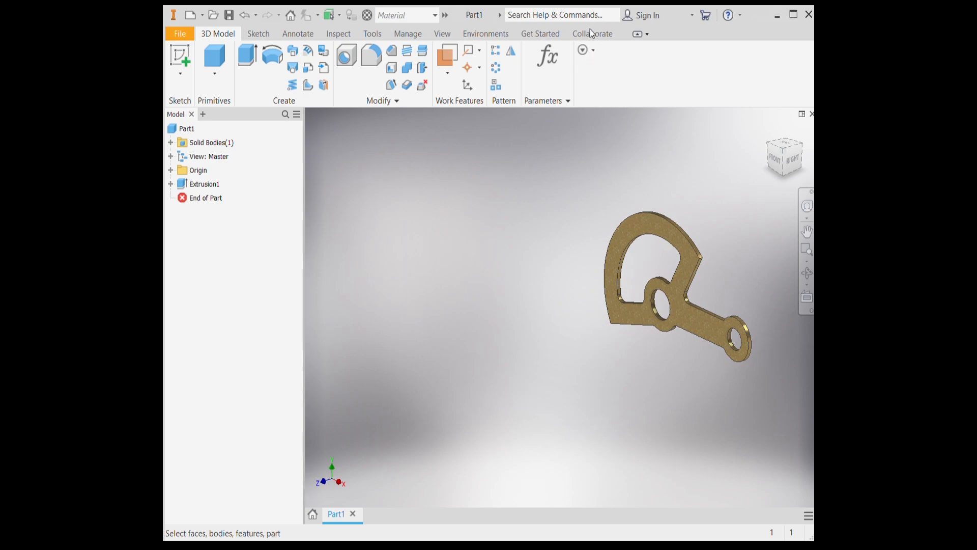
pyautogui.scroll(-5, 475, 264)
pyautogui.scroll(6, 508, 279)
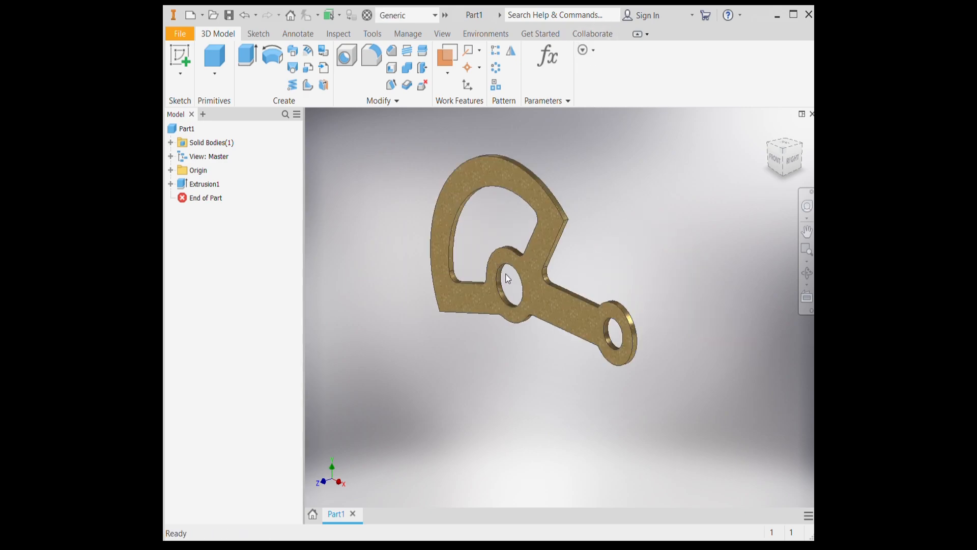
pyautogui.scroll(3, 507, 279)
pyautogui.scroll(5, 462, 421)
pyautogui.scroll(-7, 508, 356)
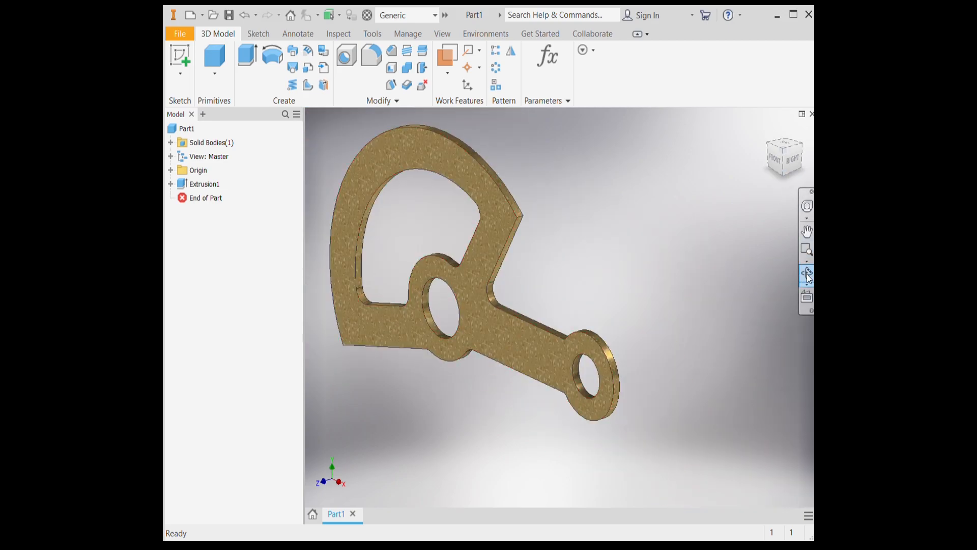
pyautogui.click(781, 177)
pyautogui.click(768, 130)
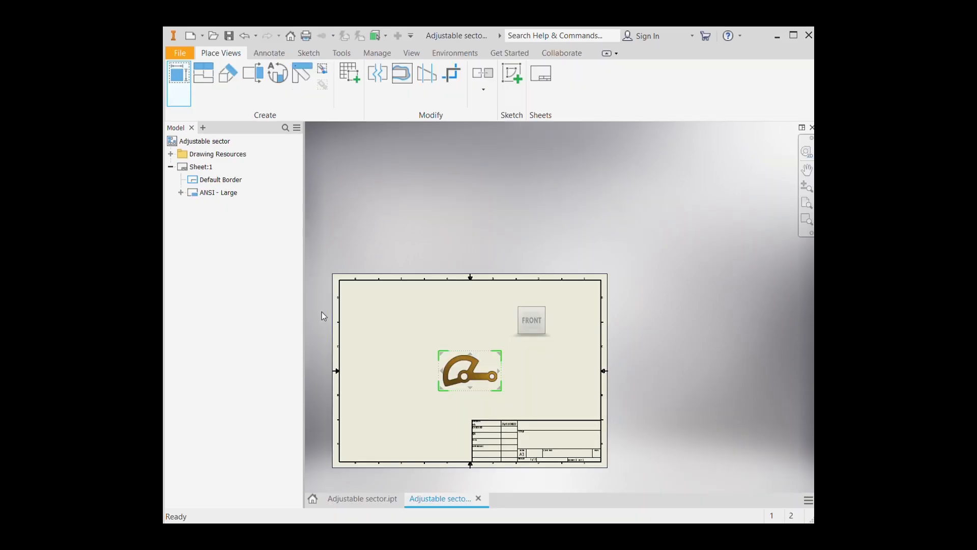
# Place an enlarged front base view of the Adjustable sector part in the upper area of the sheet
pyautogui.click(282, 342)
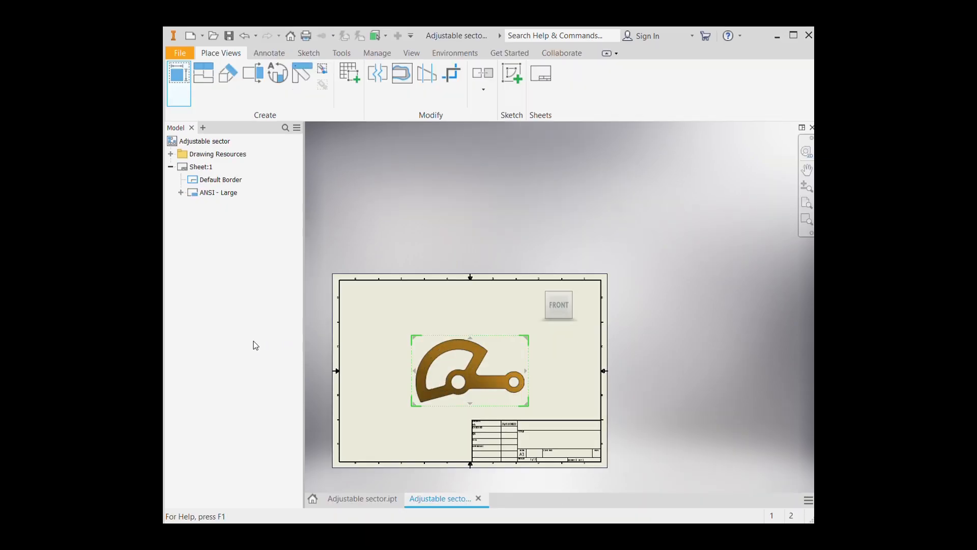
pyautogui.click(254, 342)
pyautogui.moveTo(478, 335); pyautogui.dragTo(466, 312)
pyautogui.click(473, 359)
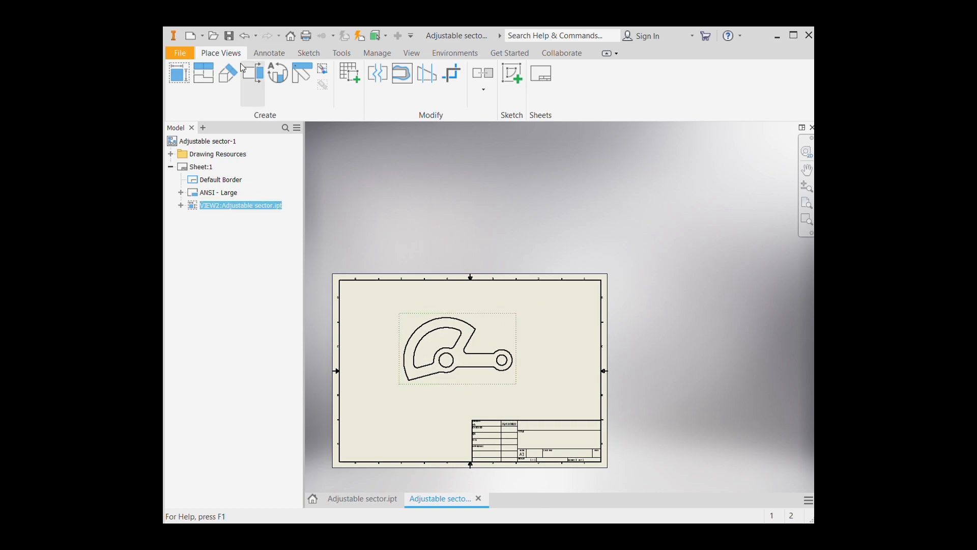
# Add a bisector centre line between the two parallel edges of the straight arm
pyautogui.click(269, 53)
pyautogui.press('d')
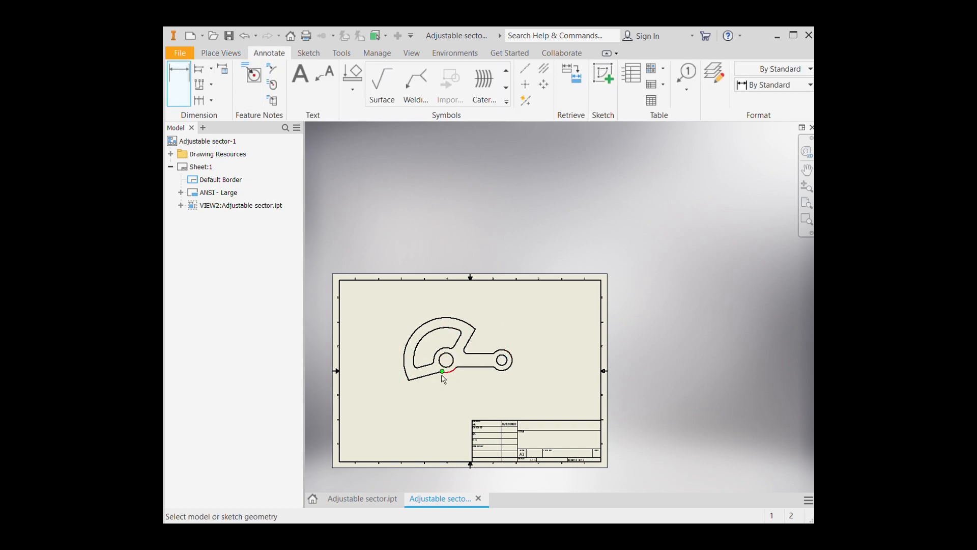
pyautogui.scroll(5, 447, 384)
pyautogui.scroll(-5, 508, 367)
pyautogui.click(544, 68)
pyautogui.scroll(5, 530, 351)
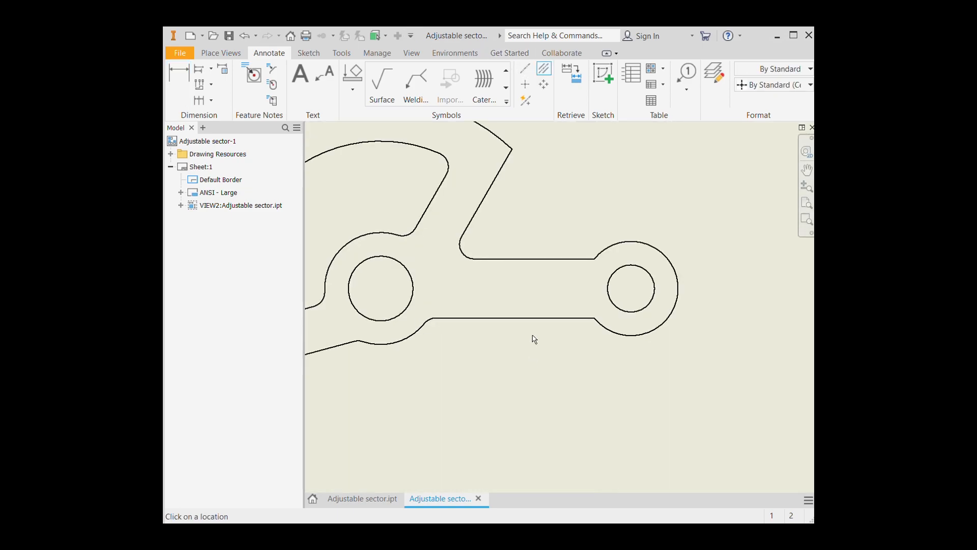
pyautogui.click(532, 319)
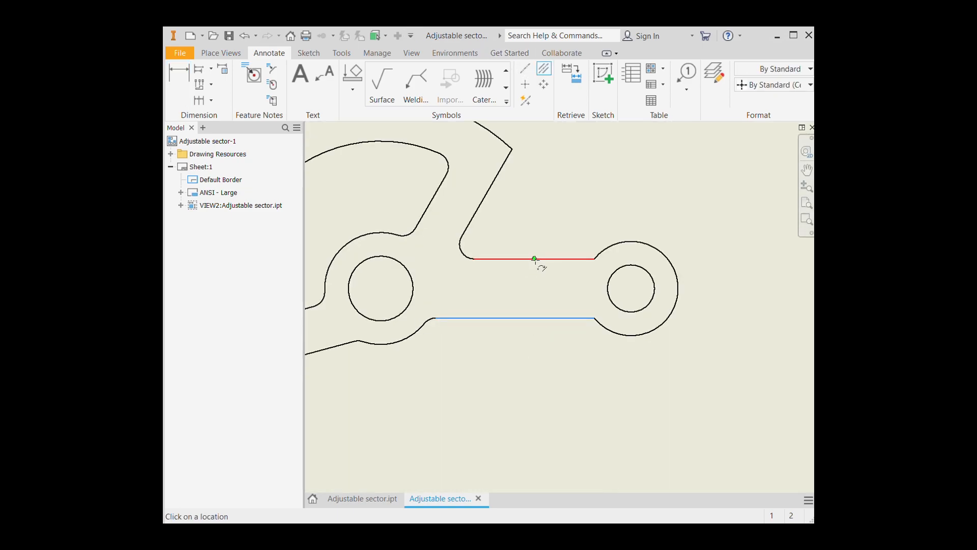
pyautogui.click(534, 259)
pyautogui.press('Escape')
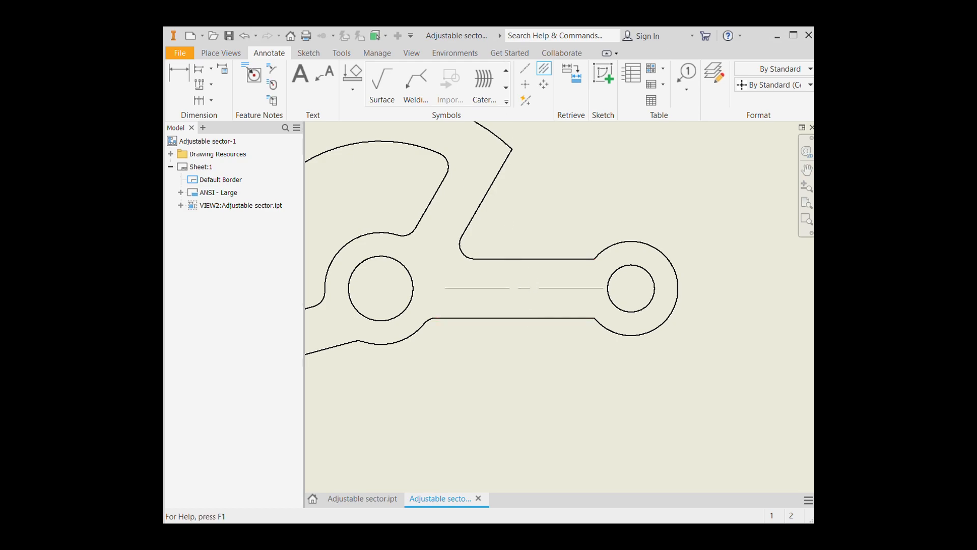
# Add centre marks to the two circular holes in the view
pyautogui.click(525, 84)
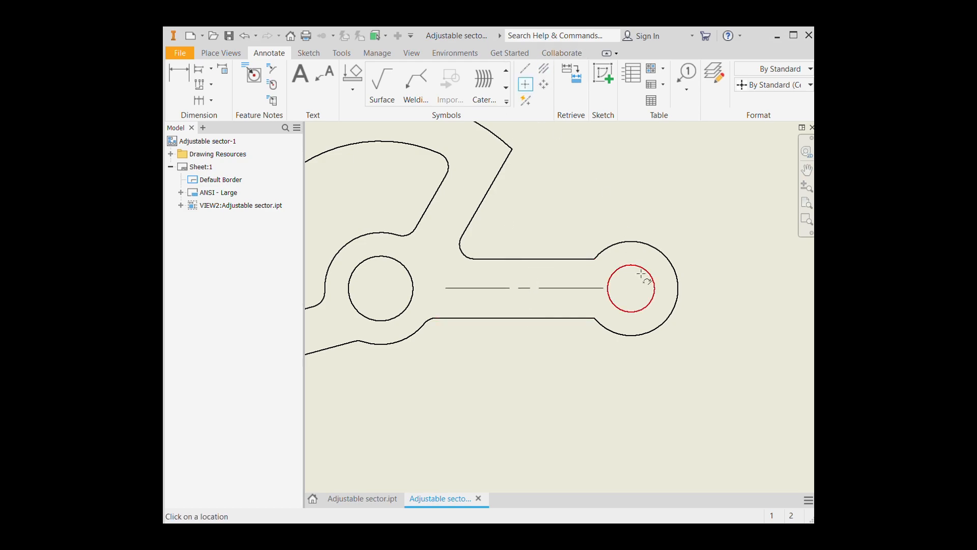
pyautogui.click(633, 275)
pyautogui.click(398, 265)
pyautogui.press('Escape')
pyautogui.scroll(-3, 605, 257)
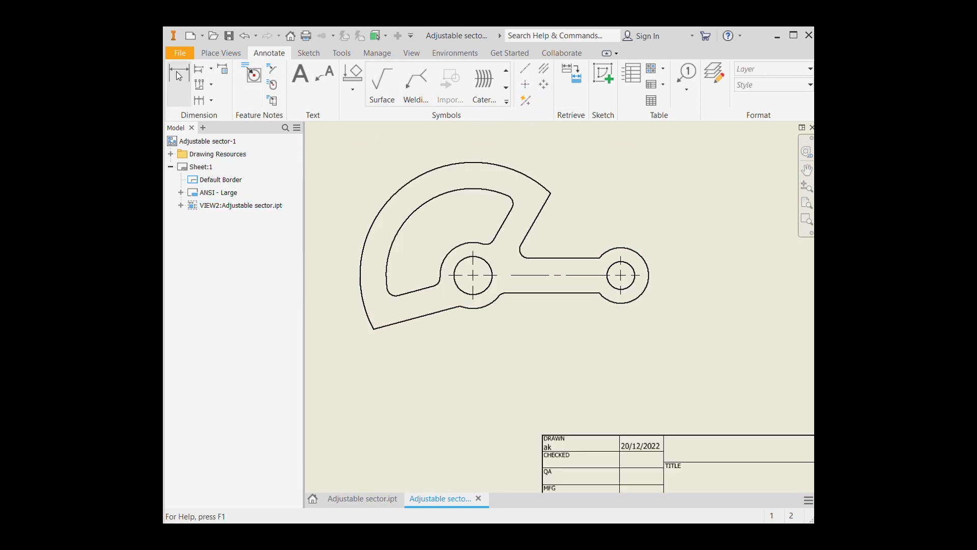
# Dimension the straight arm's width between its two parallel edges
pyautogui.click(189, 89)
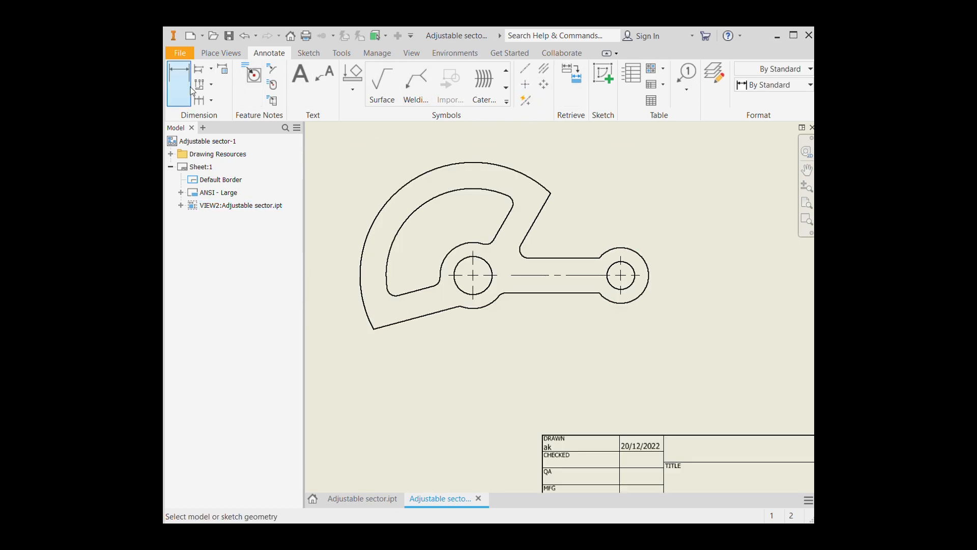
pyautogui.click(578, 294)
pyautogui.click(580, 258)
pyautogui.scroll(3, 562, 276)
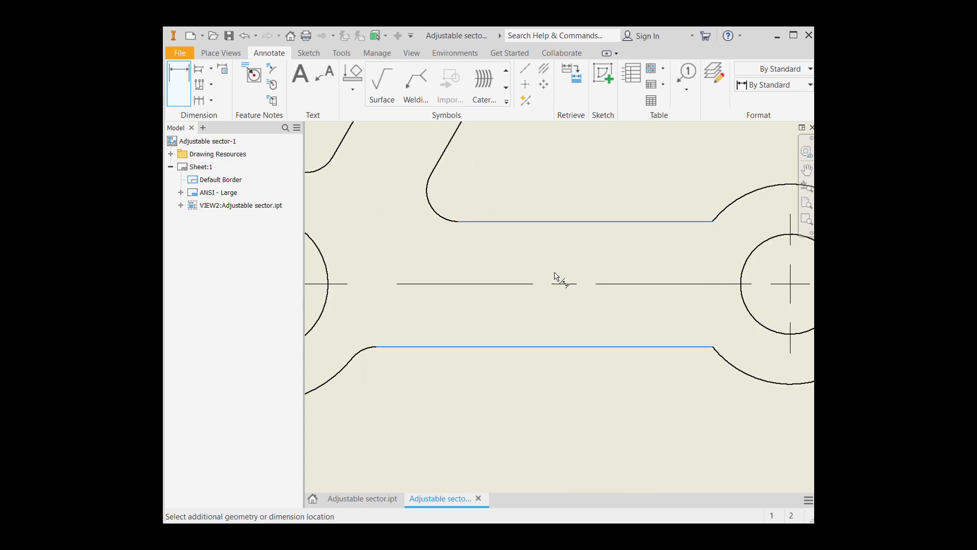
pyautogui.scroll(-2, 605, 279)
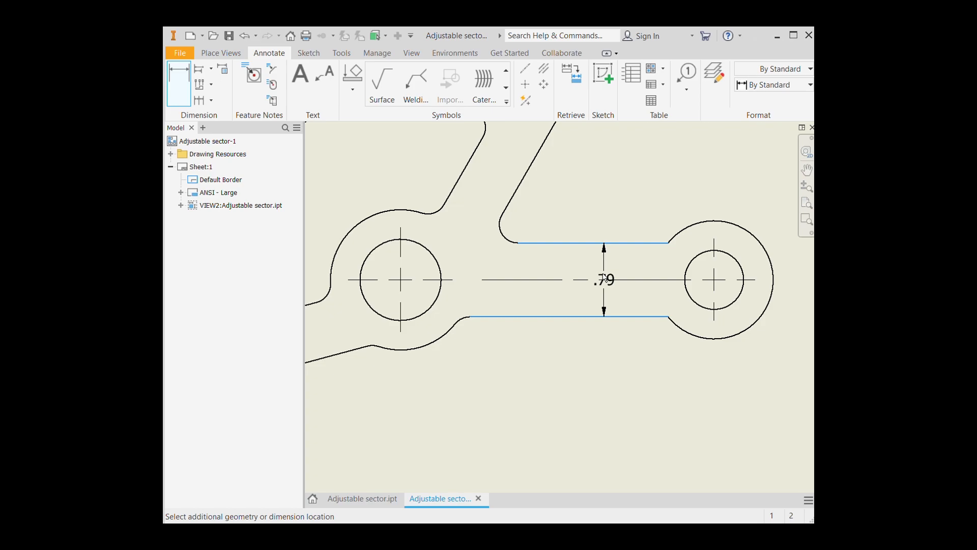
pyautogui.click(631, 352)
pyautogui.press('Escape')
pyautogui.click(613, 294)
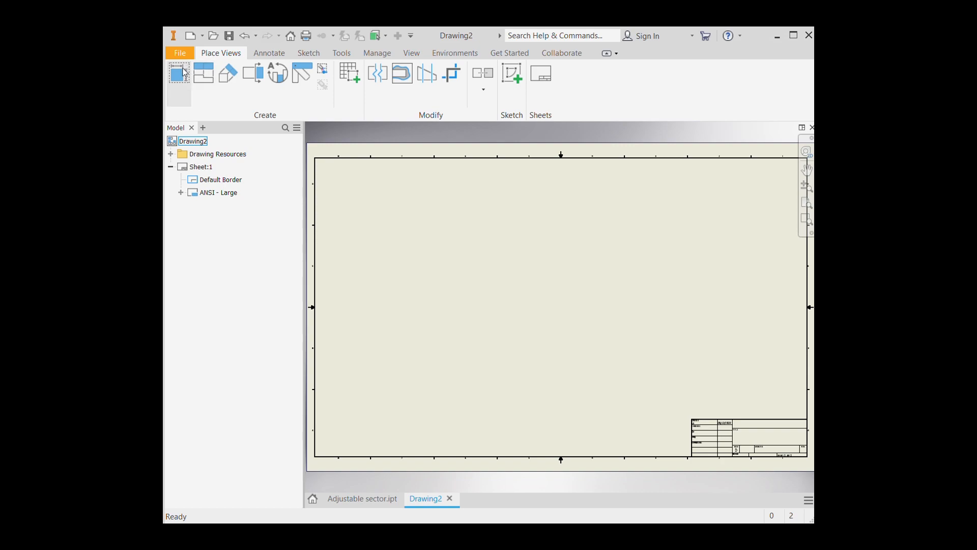
# Create a front base view of the Adjustable sector part on the new drawing sheet and position it above the sheet's centre
pyautogui.click(184, 72)
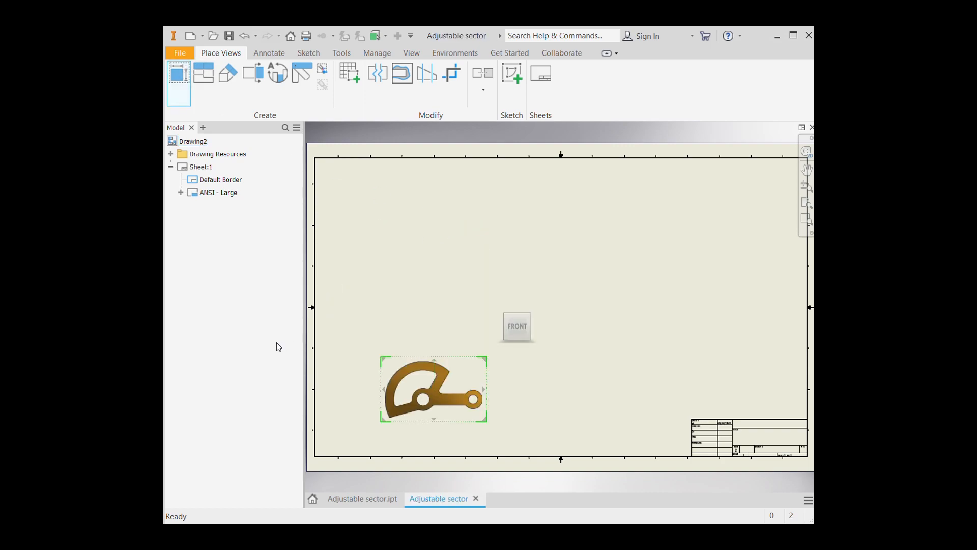
pyautogui.press('Return')
pyautogui.moveTo(462, 342); pyautogui.dragTo(509, 246)
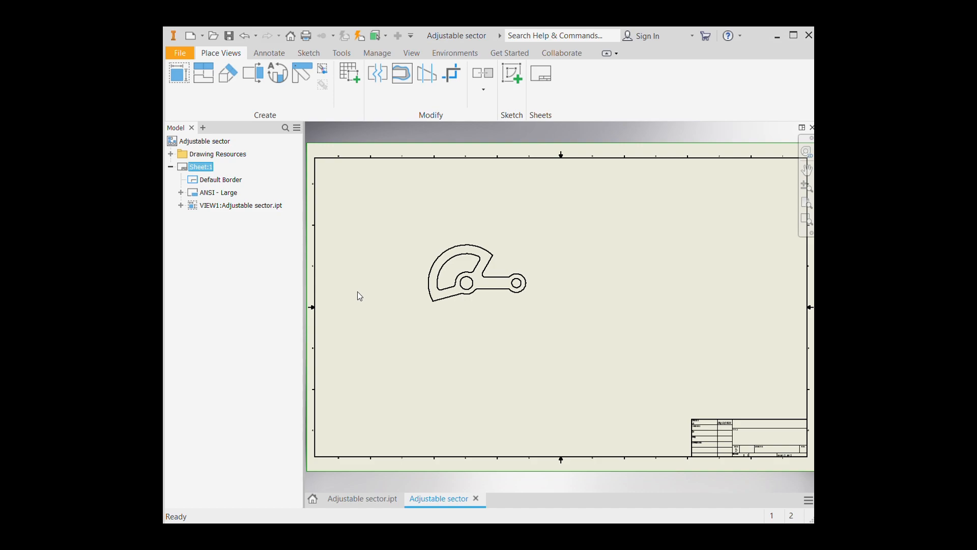
# Switch the sheet to a smaller size and move the part view back inside its border
pyautogui.click(418, 306)
pyautogui.scroll(3, 338, 281)
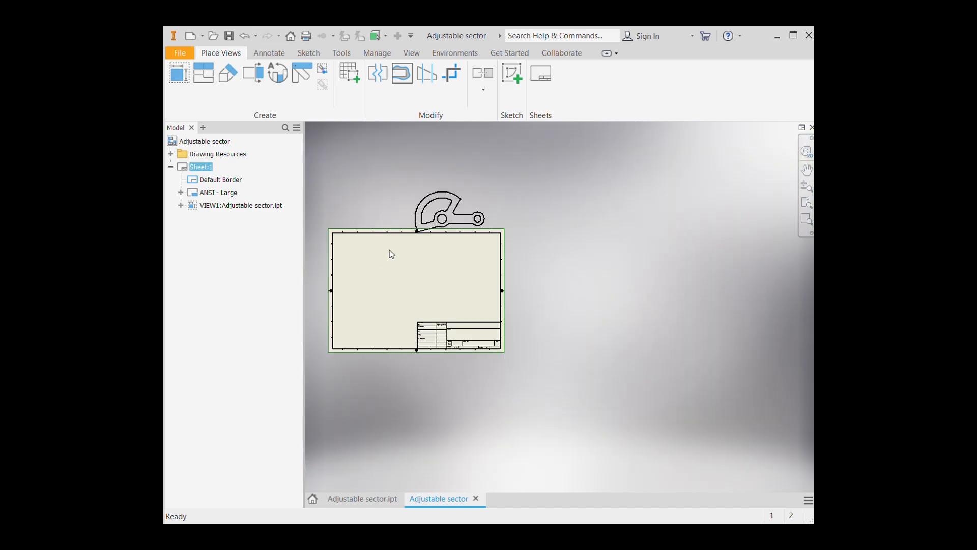
pyautogui.moveTo(414, 204); pyautogui.dragTo(382, 267)
pyautogui.scroll(-3, 389, 280)
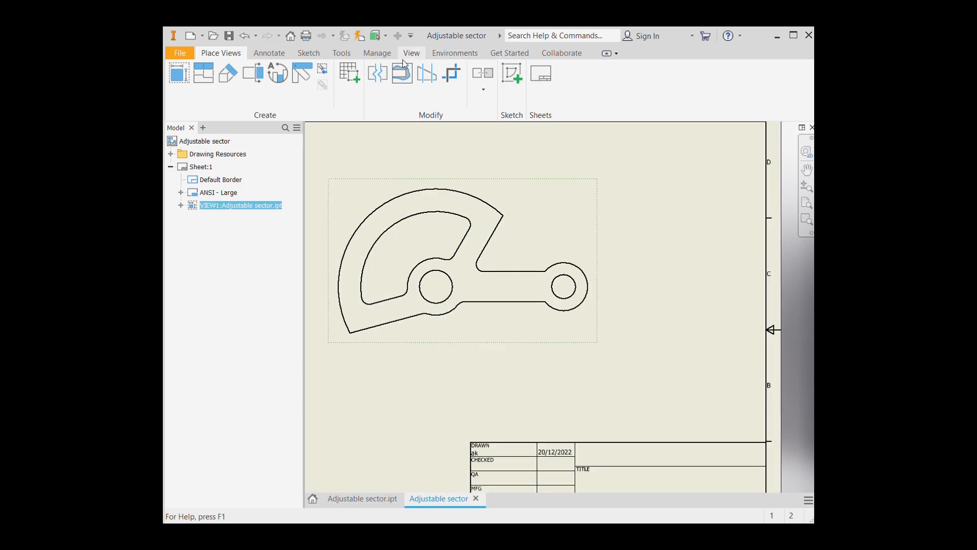
# Add a bisector centre line between the straight arm's parallel edges in the new drawing
pyautogui.click(257, 54)
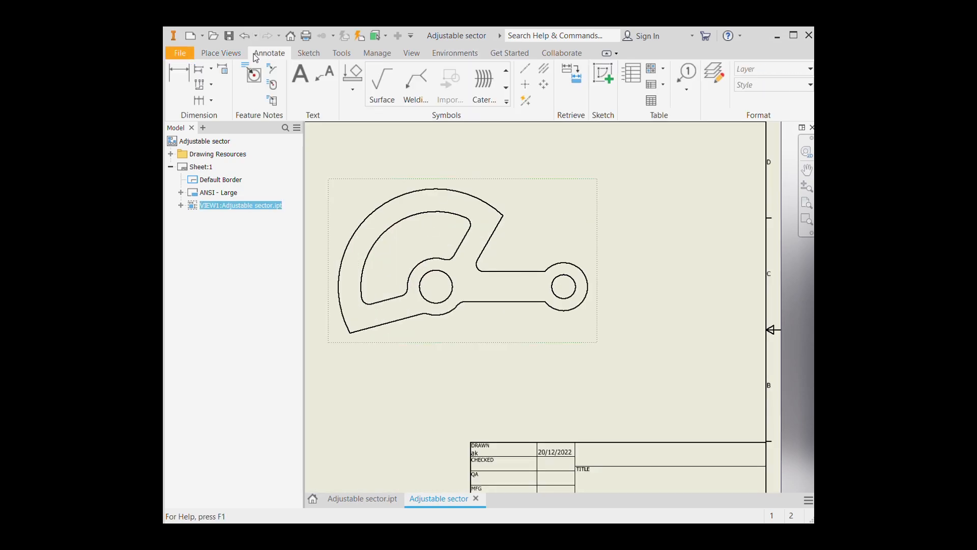
pyautogui.click(544, 67)
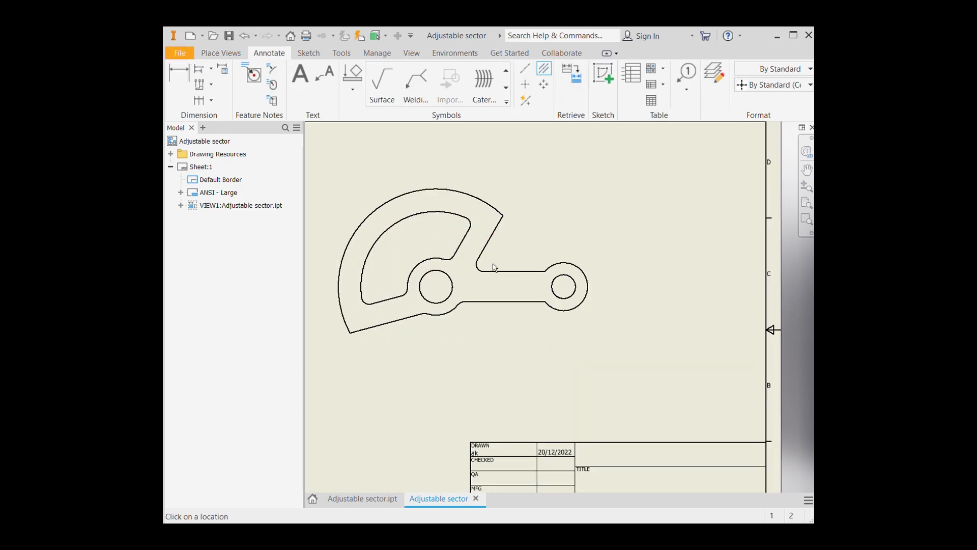
pyautogui.click(520, 304)
pyautogui.click(517, 271)
# Add centre marks to the large hub hole and the small hub hole in the new drawing
pyautogui.click(525, 84)
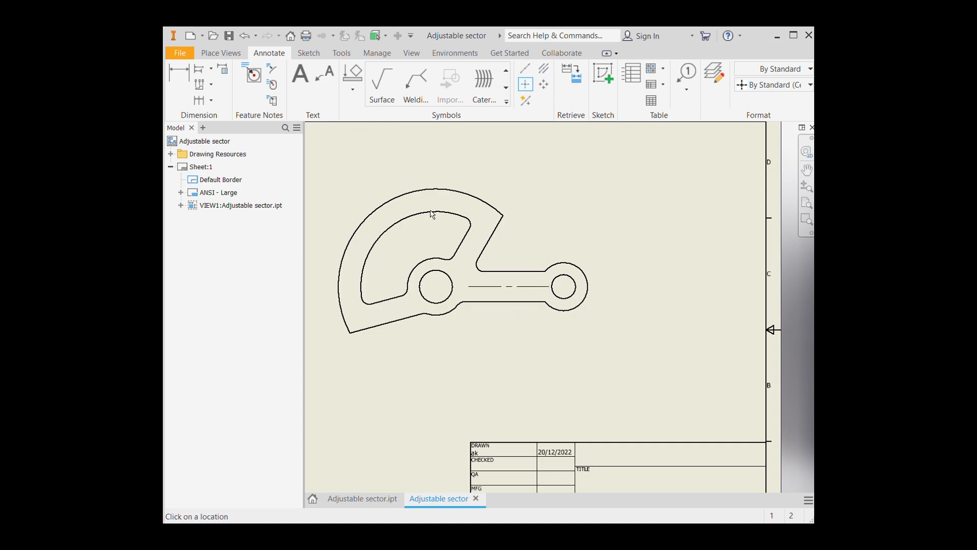
pyautogui.click(444, 274)
pyautogui.click(566, 280)
pyautogui.press('Escape')
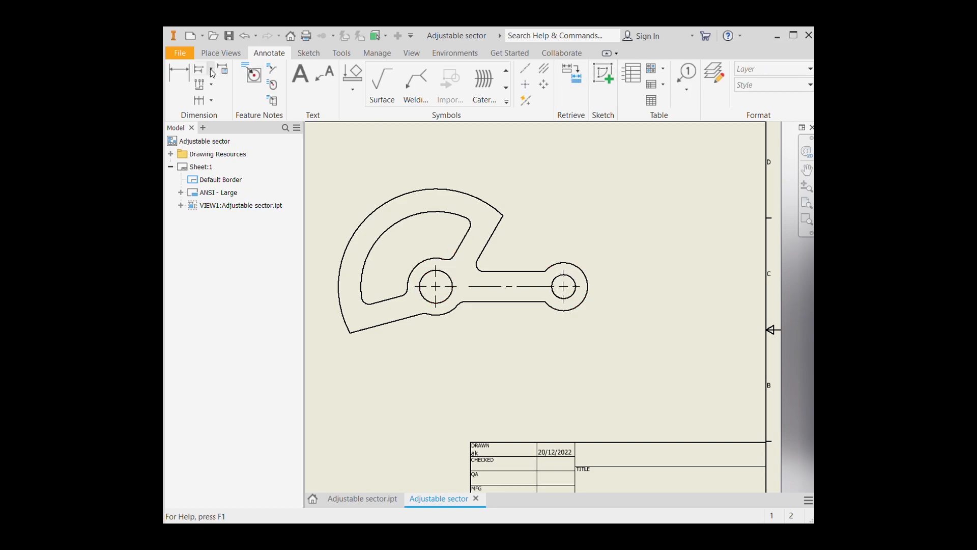
# Dimension the width between the arm's parallel edges in the new drawing, with the value shown without decimal places
pyautogui.click(181, 76)
pyautogui.scroll(3, 488, 308)
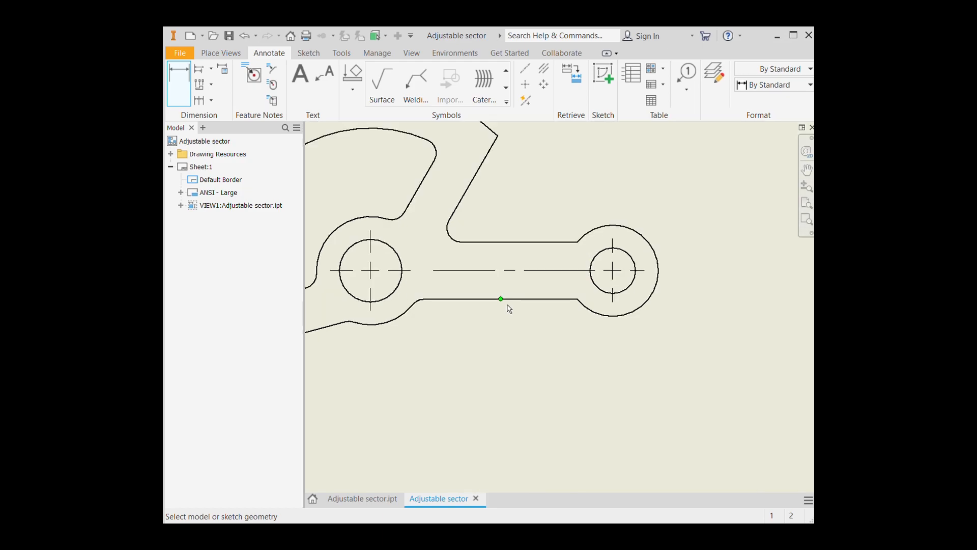
pyautogui.click(522, 300)
pyautogui.click(509, 243)
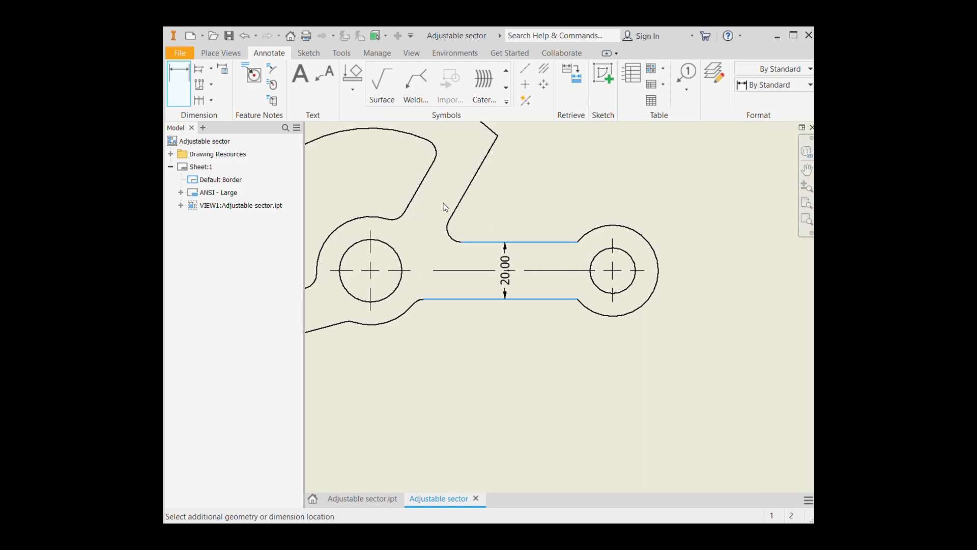
pyautogui.click(541, 227)
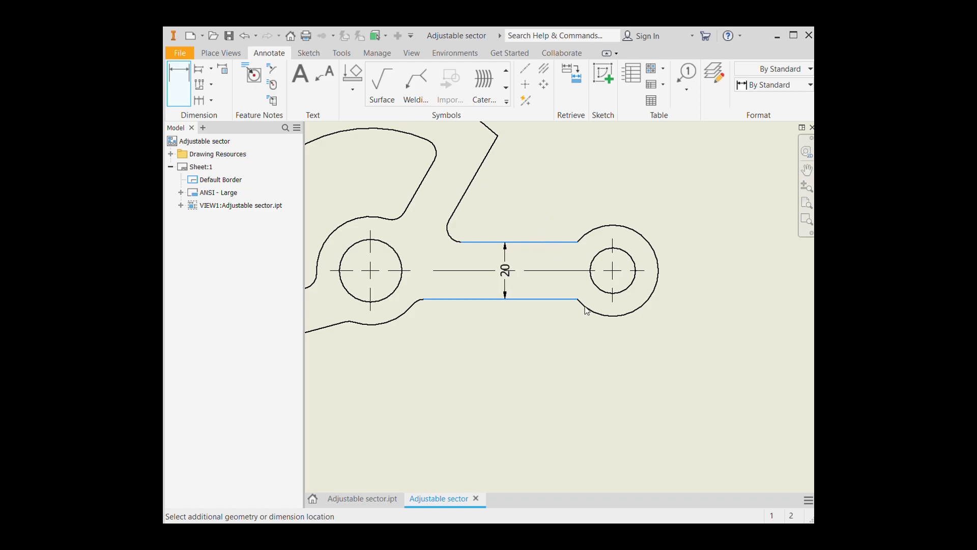
pyautogui.click(608, 346)
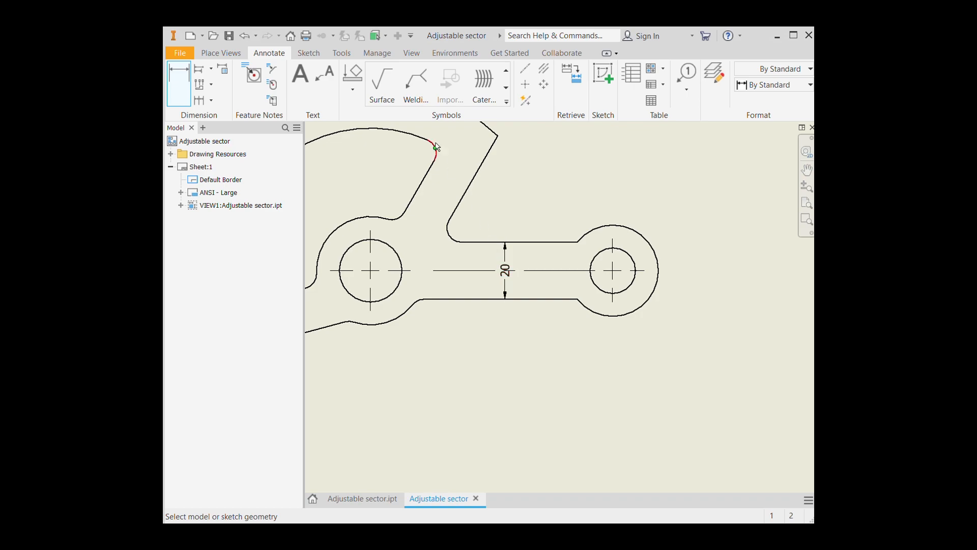
# Dimension the small end hub's outer radius and the diameter of its hole
pyautogui.press('Escape')
pyautogui.click(179, 83)
pyautogui.click(633, 230)
pyautogui.scroll(-4, 560, 272)
pyautogui.scroll(5, 596, 247)
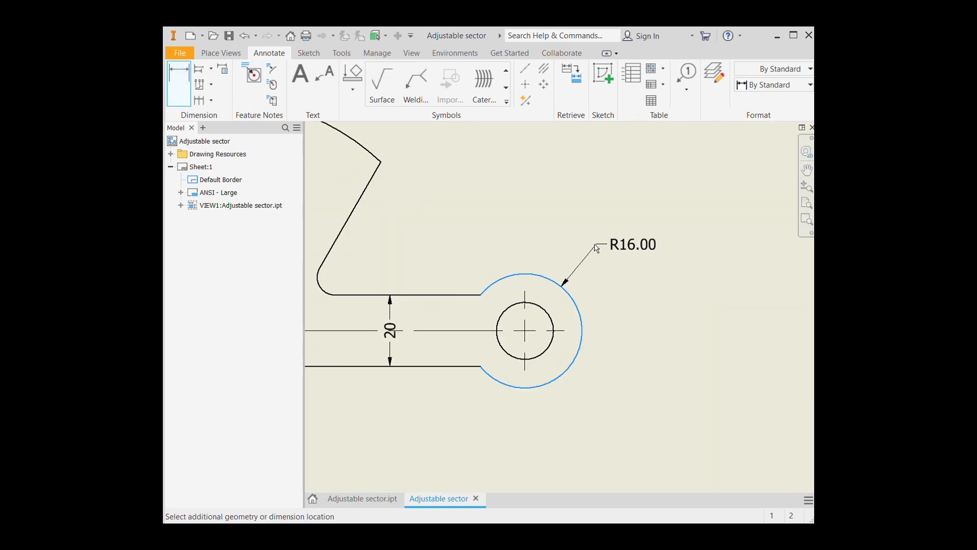
pyautogui.click(596, 244)
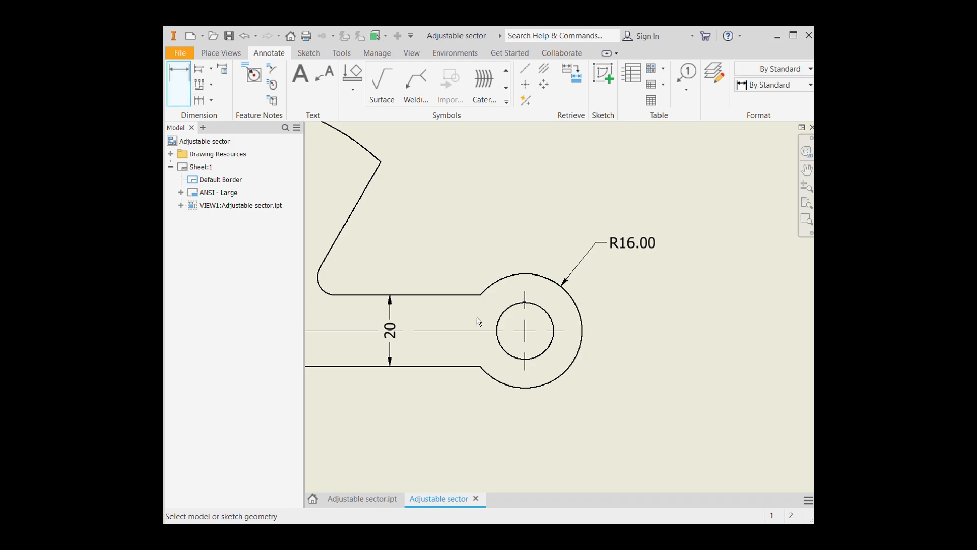
pyautogui.click(549, 356)
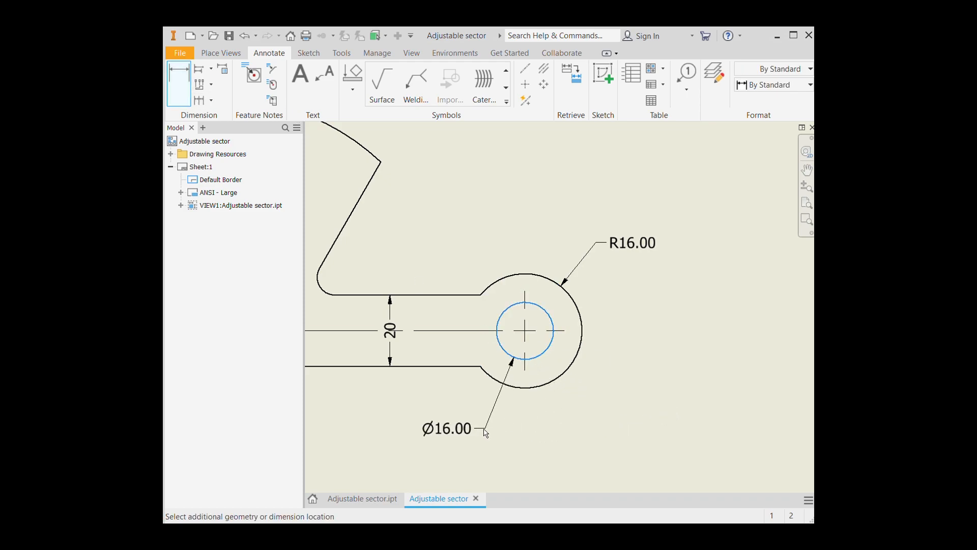
pyautogui.click(481, 438)
pyautogui.scroll(-4, 608, 314)
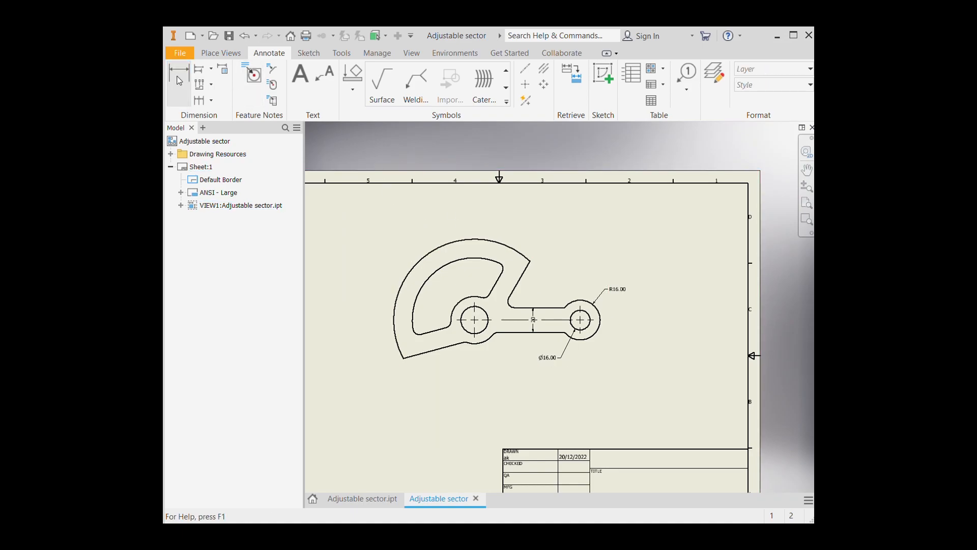
# Dimension the diameter of the large hub's hole and the hub's outer radius
pyautogui.press('d')
pyautogui.scroll(3, 470, 340)
pyautogui.click(497, 326)
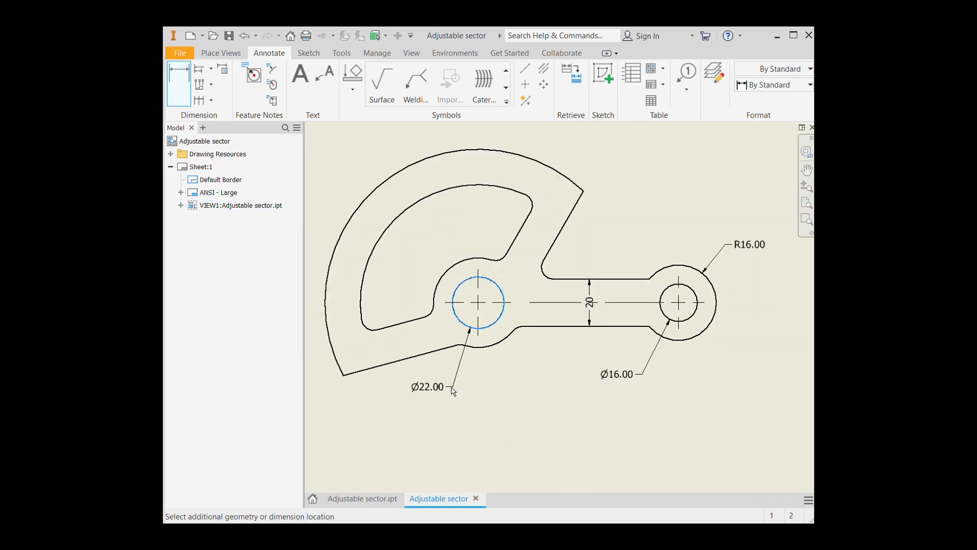
pyautogui.click(175, 95)
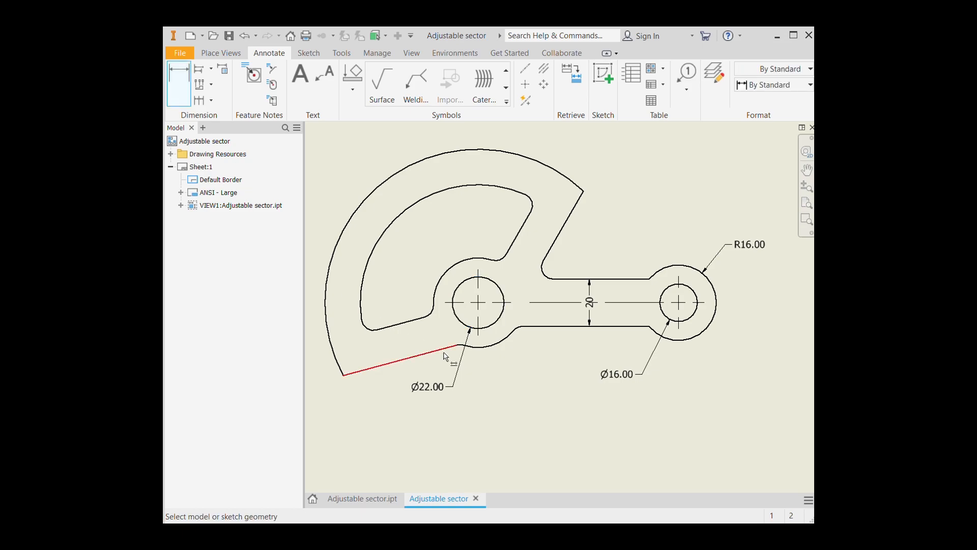
pyautogui.click(503, 346)
pyautogui.click(535, 376)
pyautogui.press('Escape')
pyautogui.scroll(-3, 482, 315)
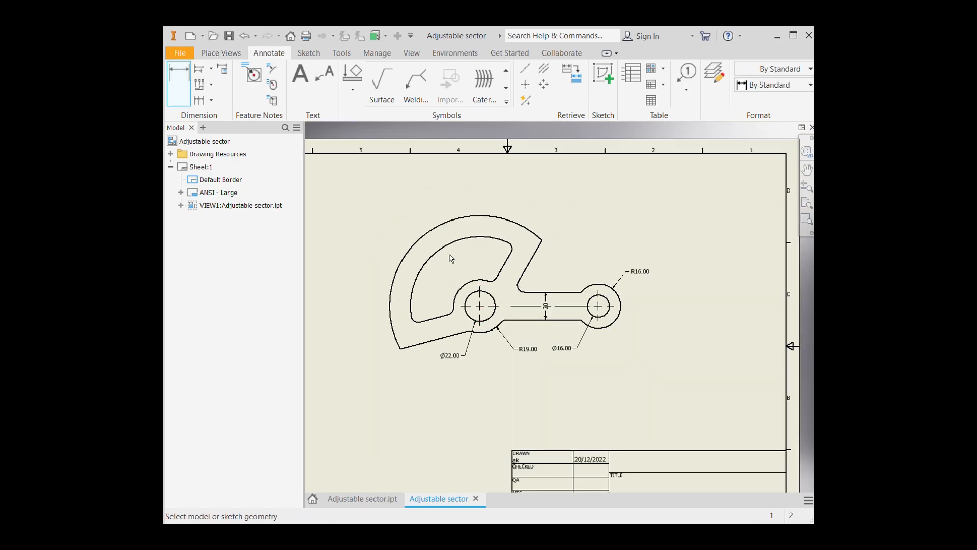
# Dimension the radius of the sector's large outer arc, placing the value outside the profile
pyautogui.click(418, 236)
pyautogui.press('Escape')
pyautogui.press('d')
pyautogui.click(390, 269)
pyautogui.click(357, 218)
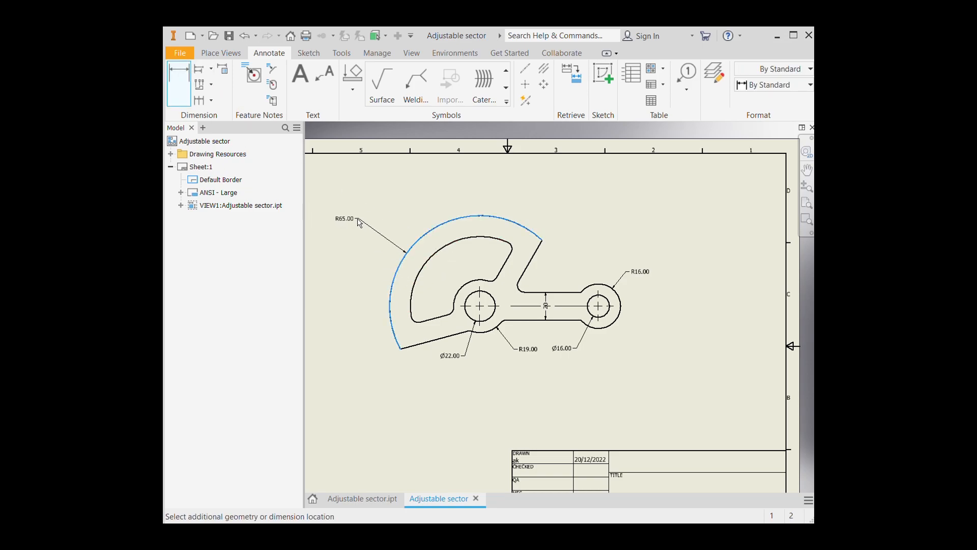
pyautogui.press('Escape')
pyautogui.click(167, 82)
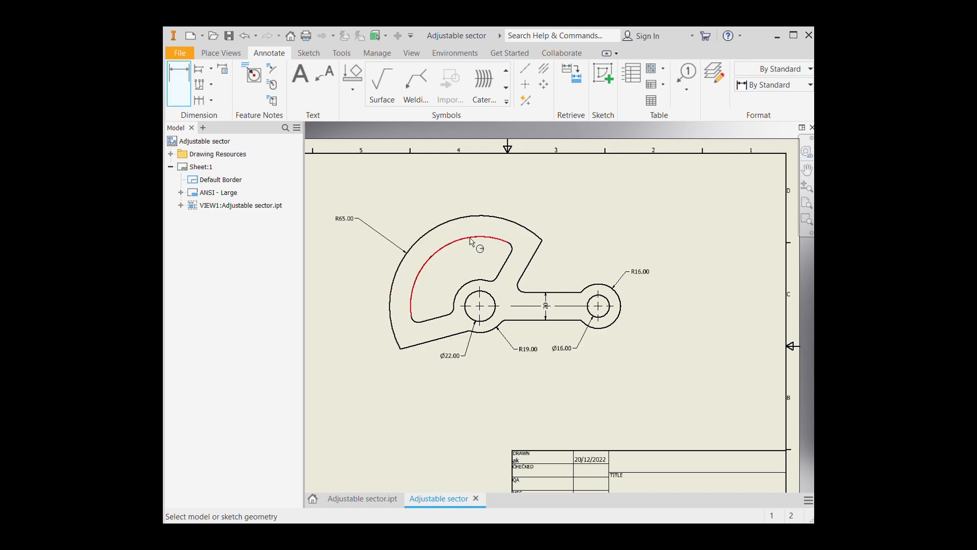
# Dimension the radius of the sector window's large arc, placing the value inside the window and showing it without decimal places
pyautogui.click(467, 239)
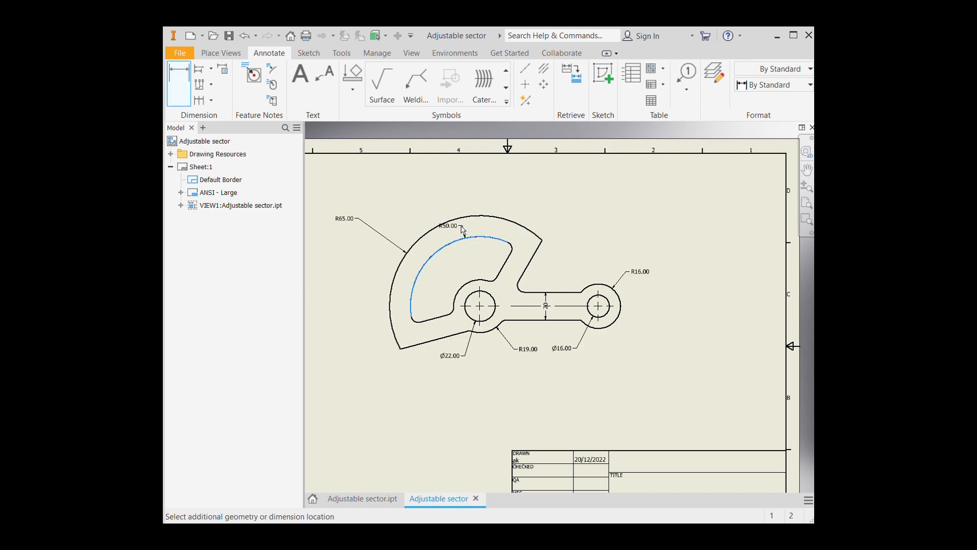
pyautogui.scroll(3, 466, 273)
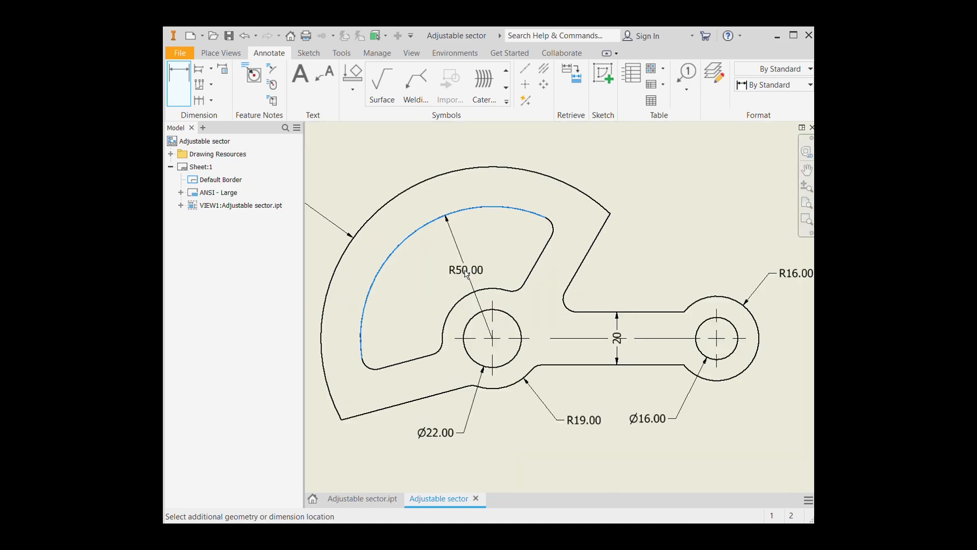
pyautogui.click(462, 269)
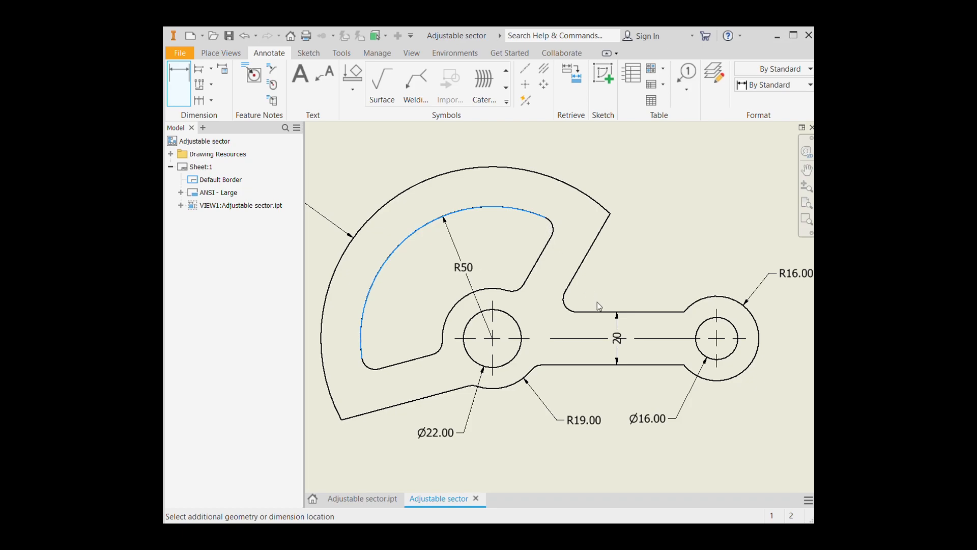
pyautogui.press('Escape')
pyautogui.scroll(-3, 501, 345)
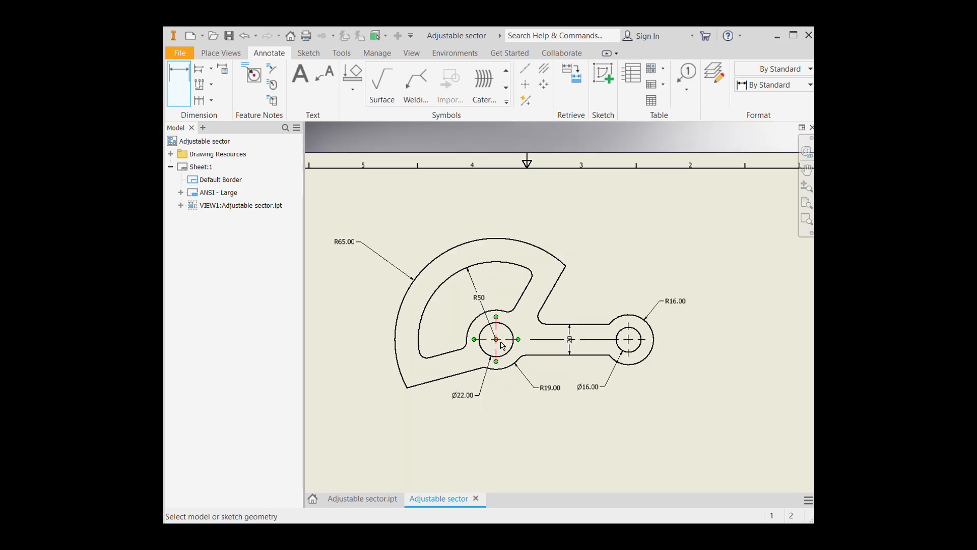
pyautogui.press('Escape')
pyautogui.click(370, 250)
pyautogui.press('Escape')
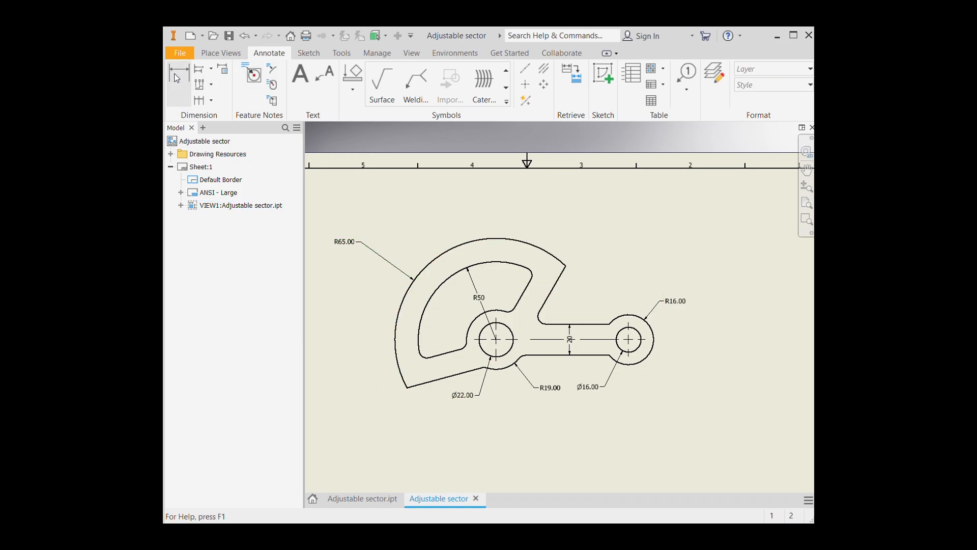
# Dimension the radius of the window's rounded corner beside the large arc, placing the value outside the profile without decimal places
pyautogui.click(180, 78)
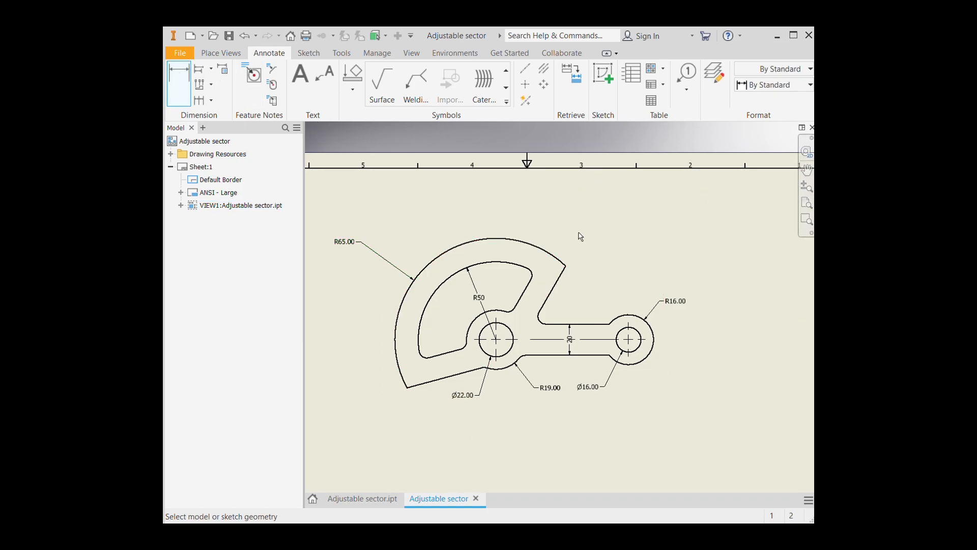
pyautogui.scroll(2, 568, 241)
pyautogui.scroll(2, 534, 275)
pyautogui.click(515, 291)
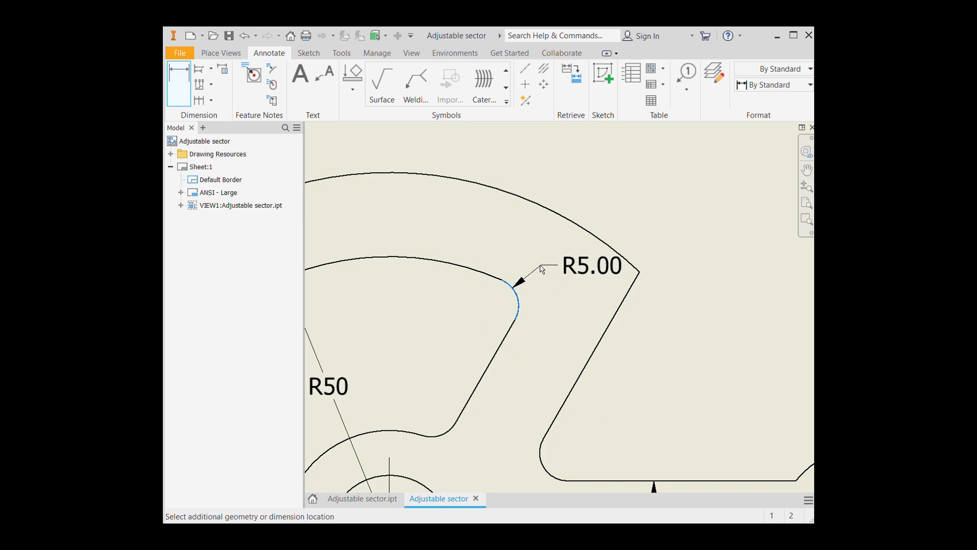
pyautogui.scroll(-3, 549, 267)
pyautogui.click(582, 229)
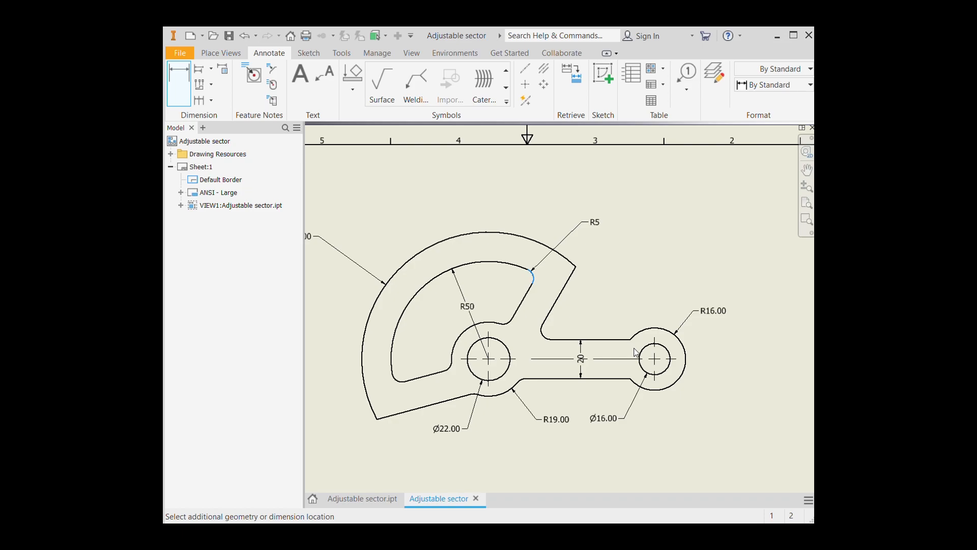
pyautogui.scroll(5, 528, 296)
pyautogui.press('Escape')
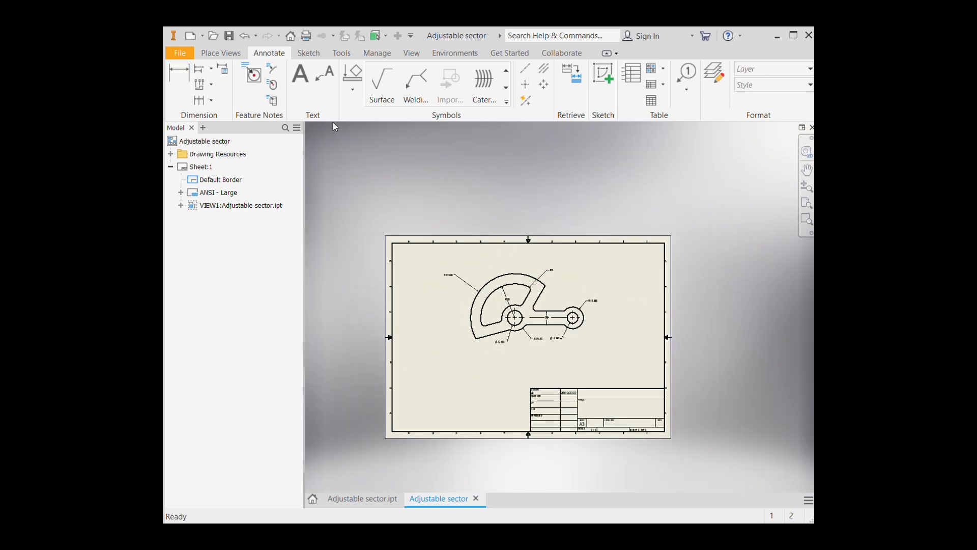
# Remove the decimal places from the small hole's diameter dimension and the large hub's outer radius dimension
pyautogui.scroll(-8, 540, 349)
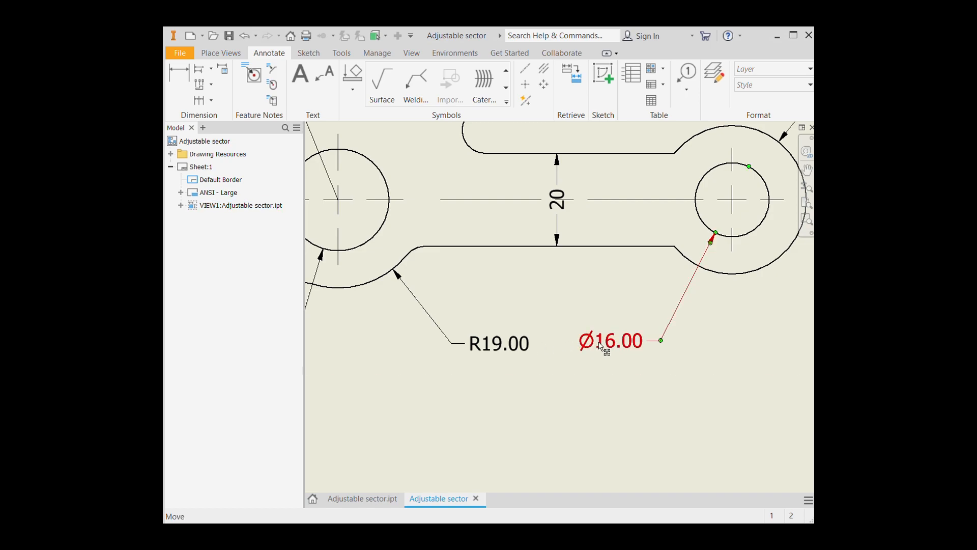
pyautogui.click(589, 346)
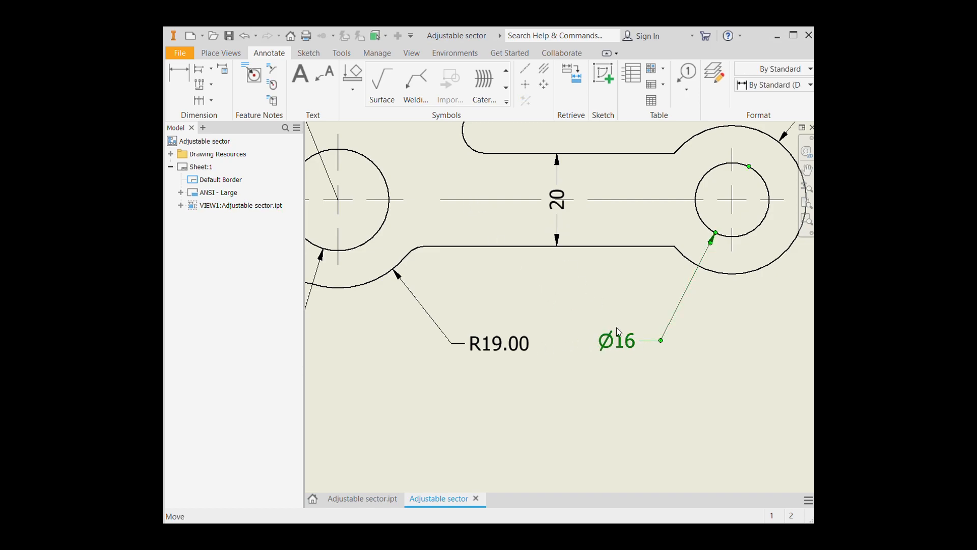
pyautogui.scroll(8, 585, 318)
pyautogui.click(571, 325)
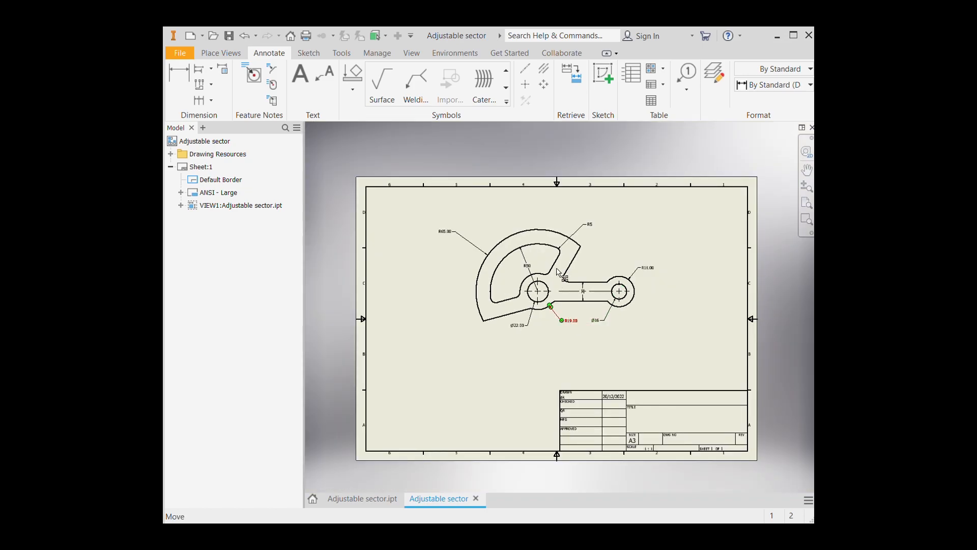
pyautogui.scroll(-8, 575, 324)
pyautogui.scroll(-2, 575, 324)
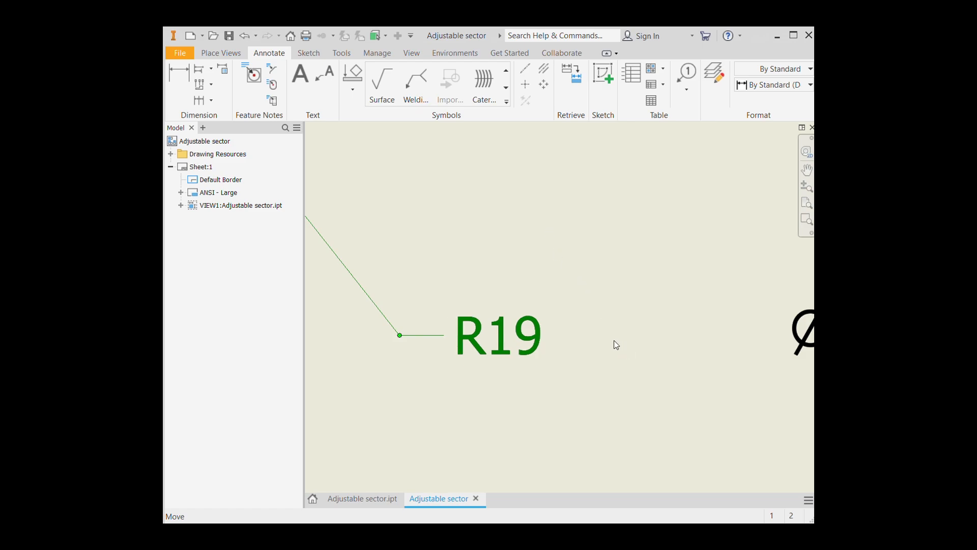
# Show the diameter dimension of the large hub's hole without decimal places
pyautogui.scroll(5, 619, 348)
pyautogui.scroll(-5, 502, 319)
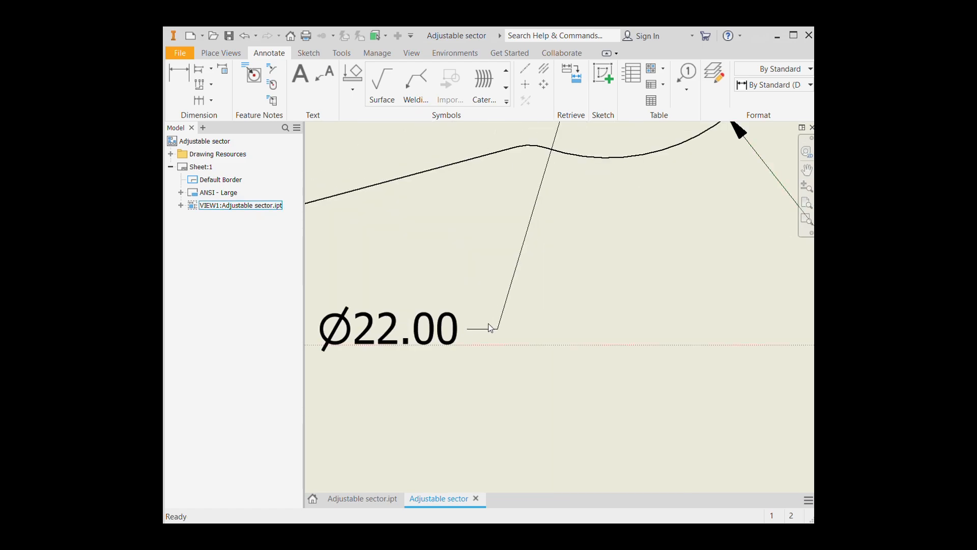
pyautogui.click(442, 318)
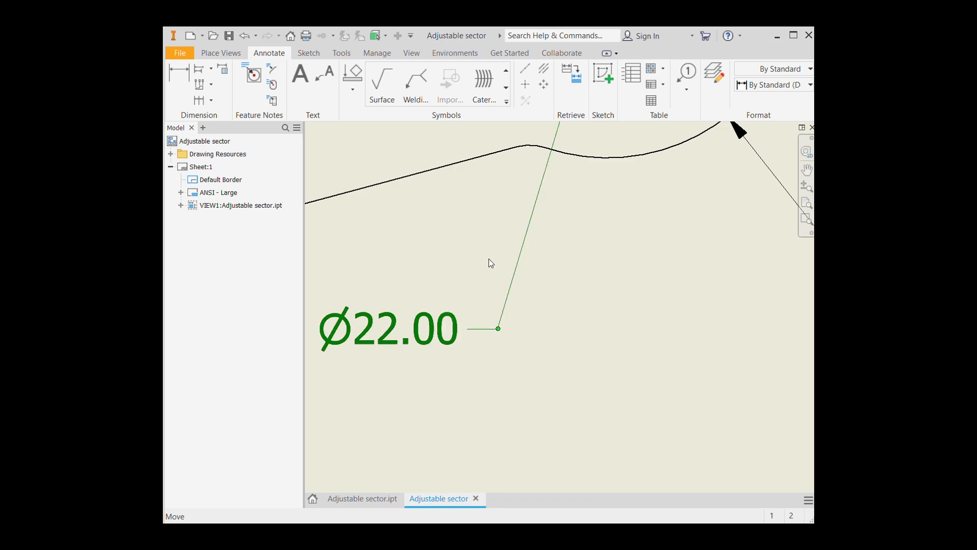
pyautogui.click(547, 225)
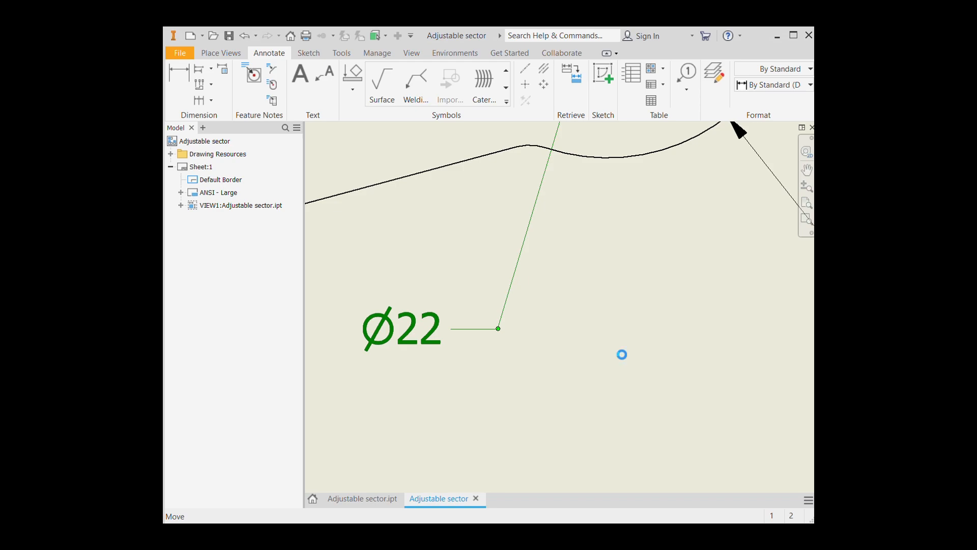
# Show the small end hub's outer radius dimension without decimal places
pyautogui.scroll(7, 517, 371)
pyautogui.scroll(-4, 612, 319)
pyautogui.scroll(-4, 612, 319)
pyautogui.click(598, 367)
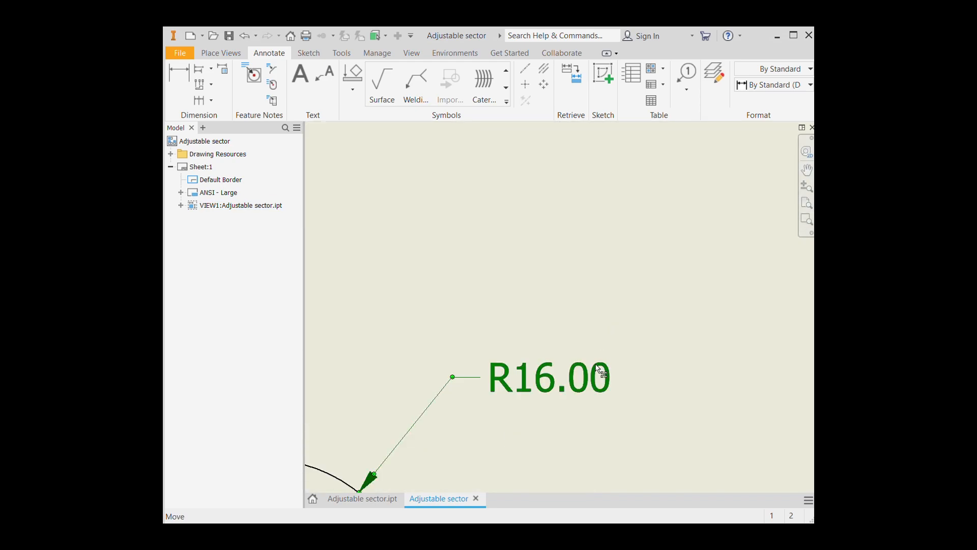
pyautogui.click(556, 225)
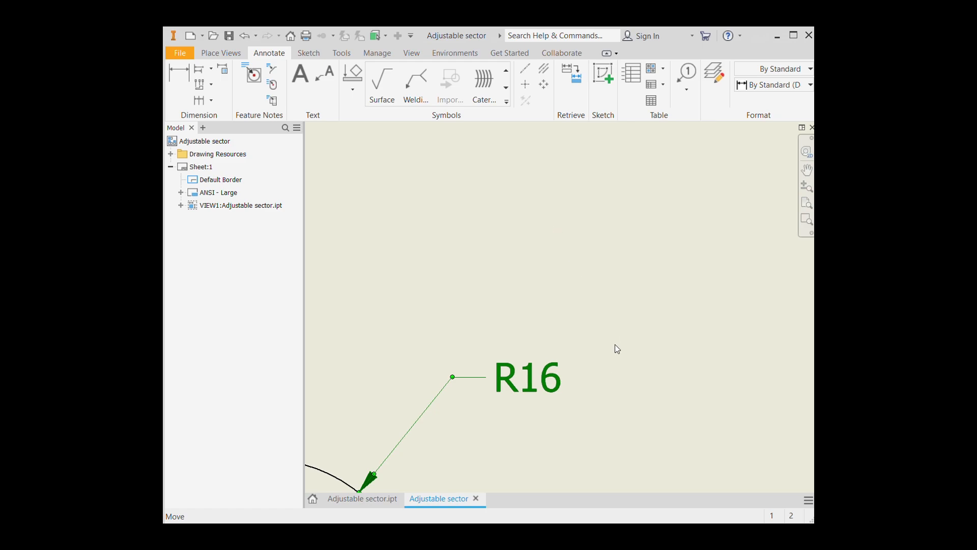
# Try to show the radius dimension of the sector's large outer arc without decimal places
pyautogui.scroll(4, 590, 328)
pyautogui.scroll(4, 595, 320)
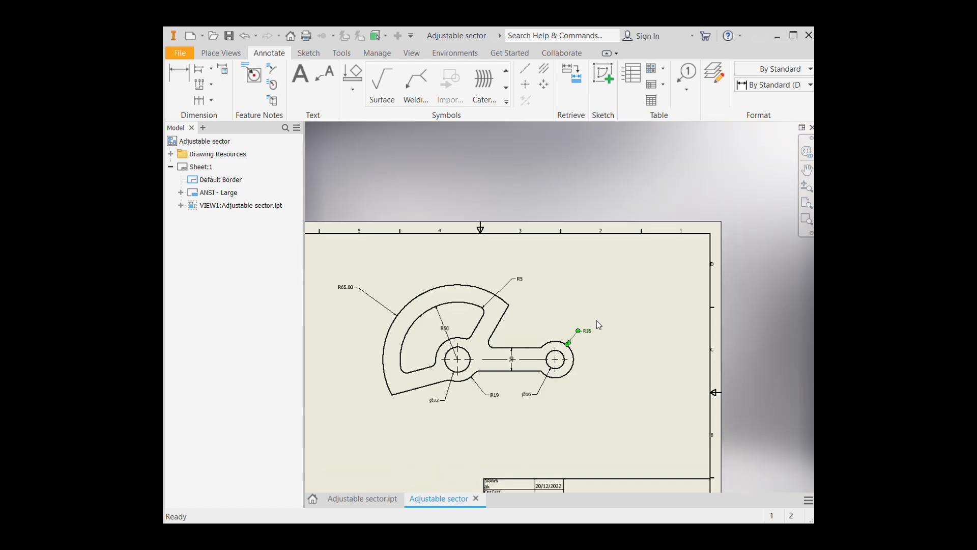
pyautogui.scroll(-8, 352, 279)
pyautogui.scroll(-3, 352, 279)
pyautogui.click(356, 333)
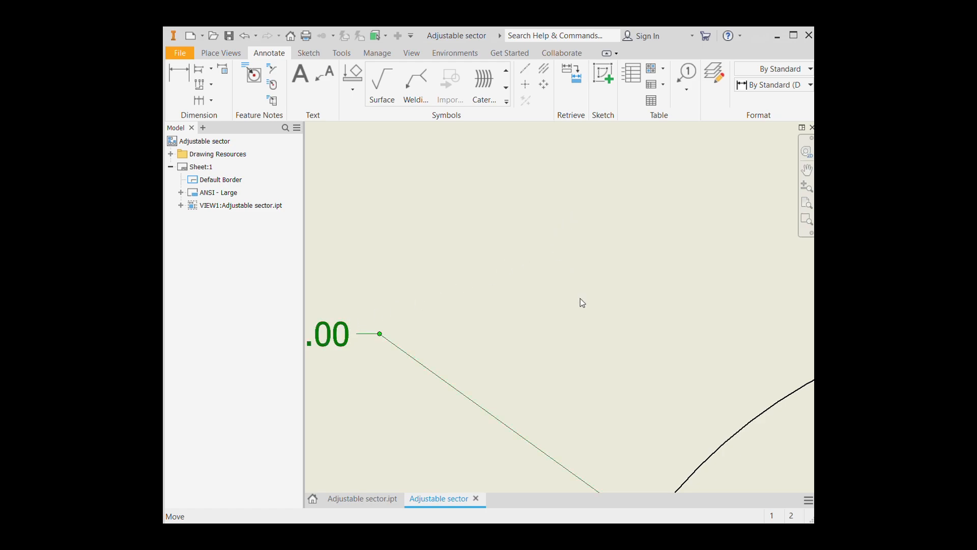
pyautogui.scroll(10, 464, 303)
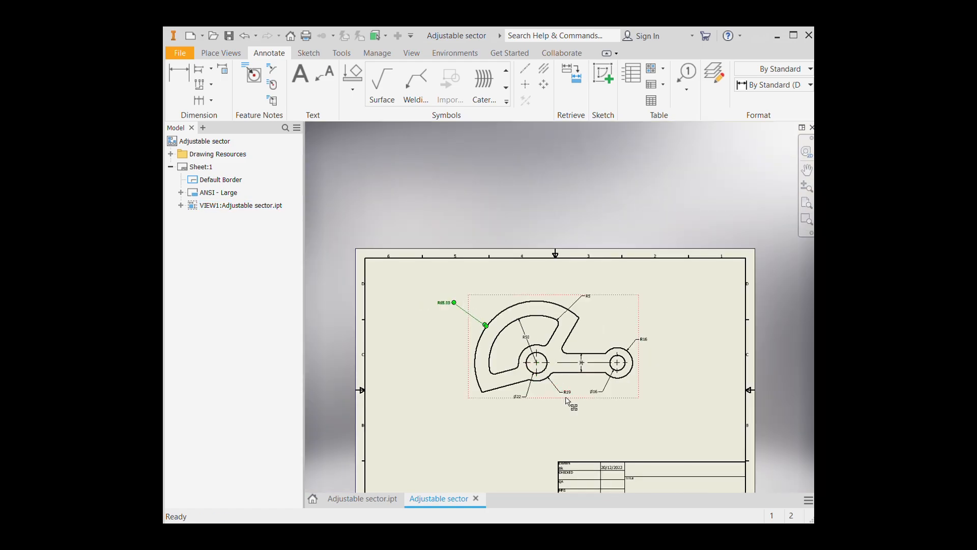
pyautogui.scroll(-3, 590, 420)
pyautogui.press('Escape')
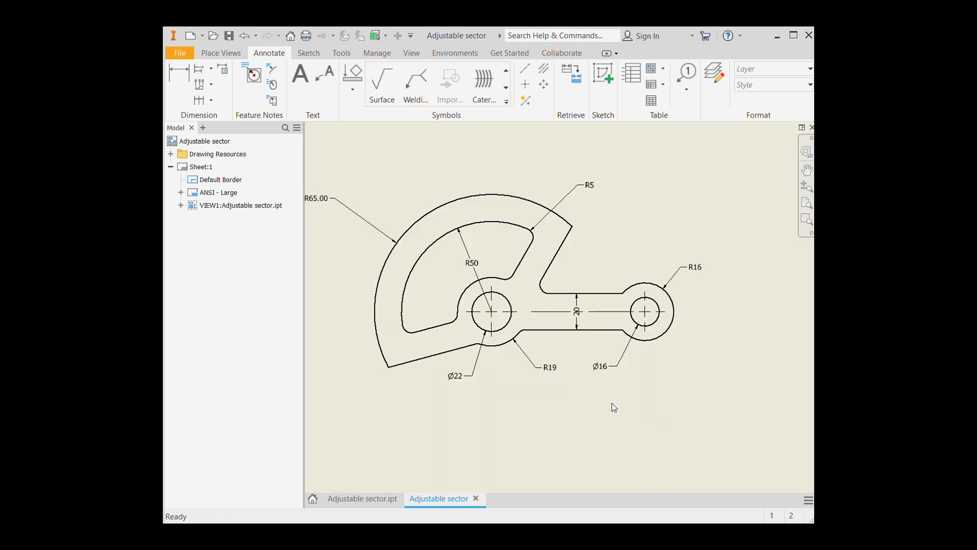